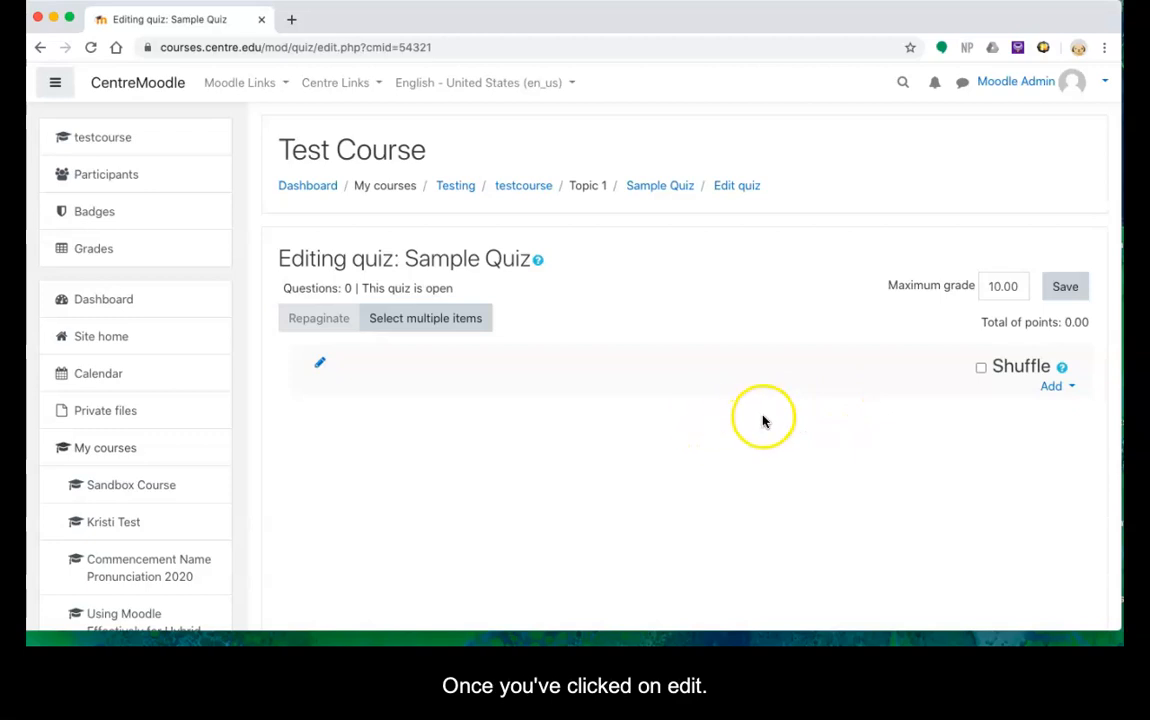
Open the Sample Quiz for editing and start adding a new Multiple choice question to it
click(658, 192)
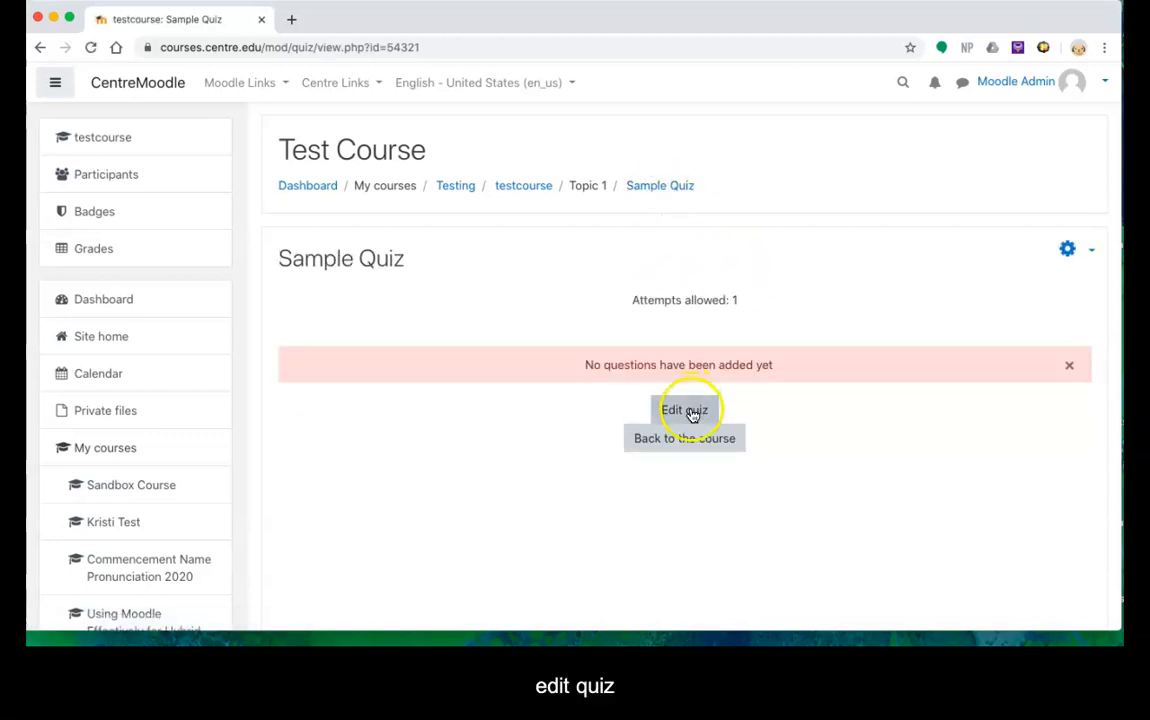
click(685, 411)
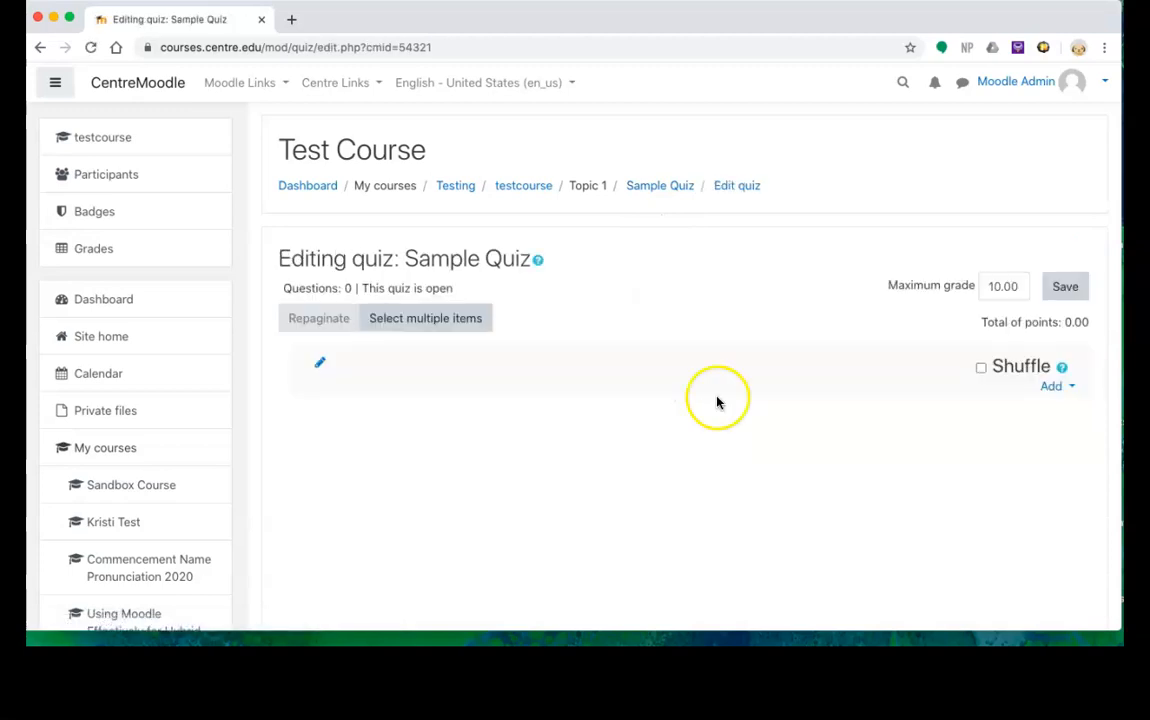
click(1066, 388)
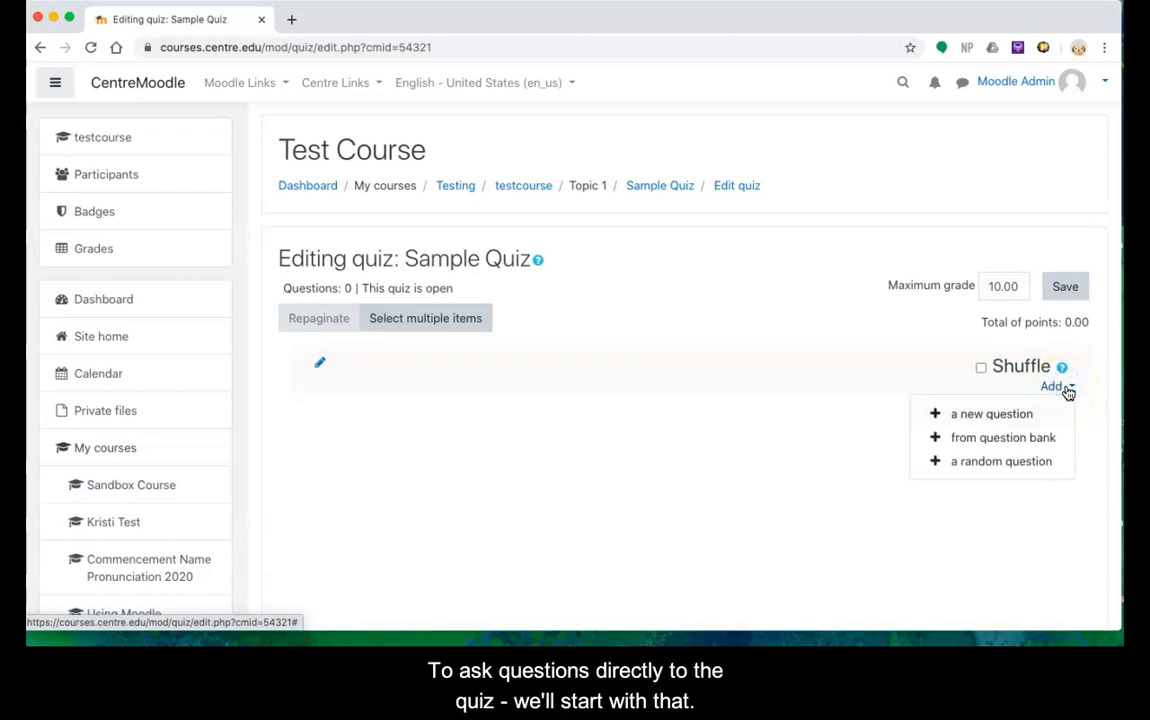
click(1010, 420)
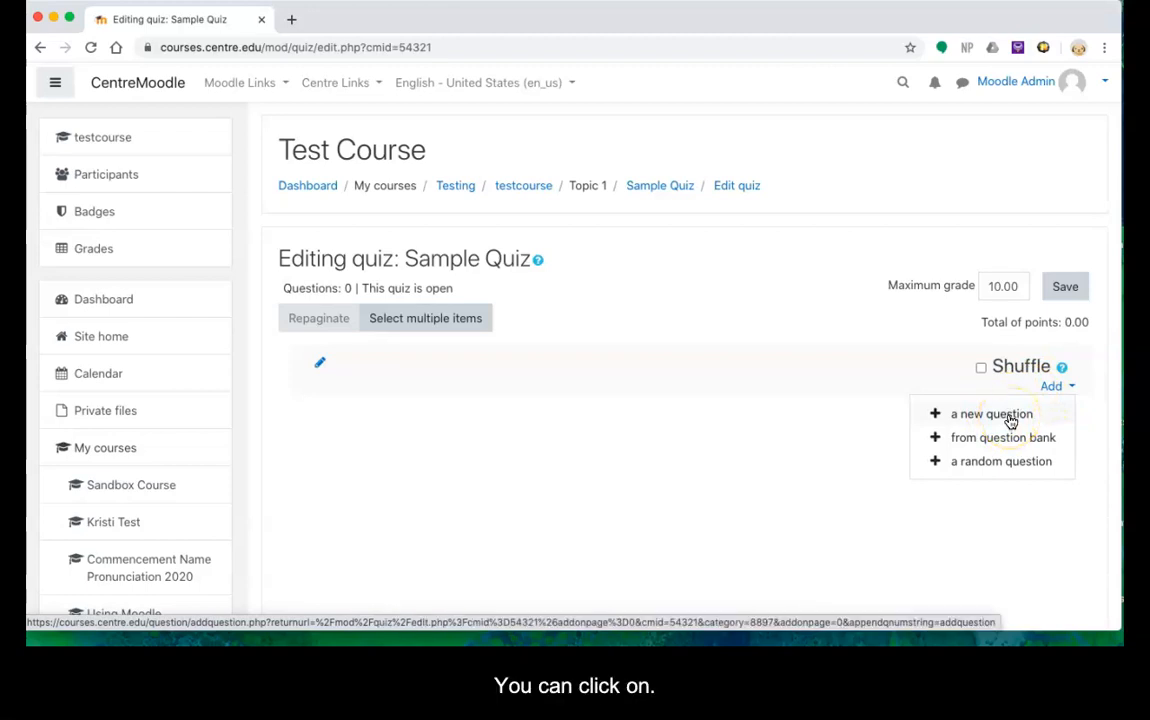
click(1010, 420)
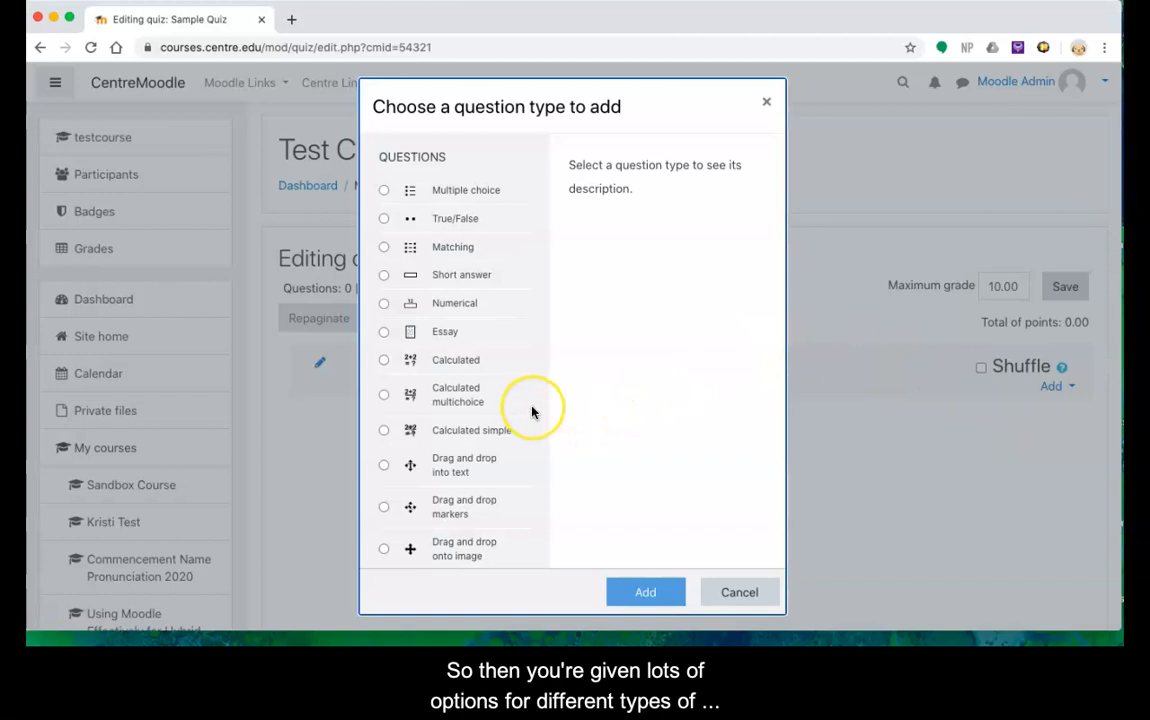
scroll(532, 412, down, 5)
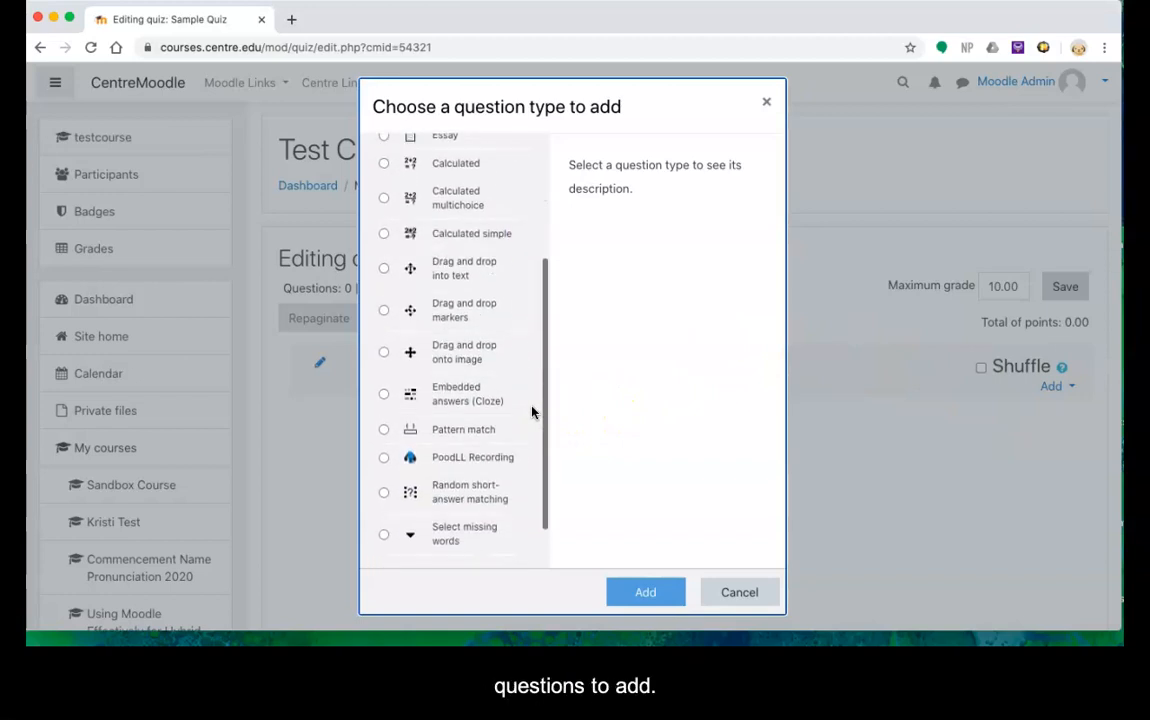
scroll(532, 412, up, 5)
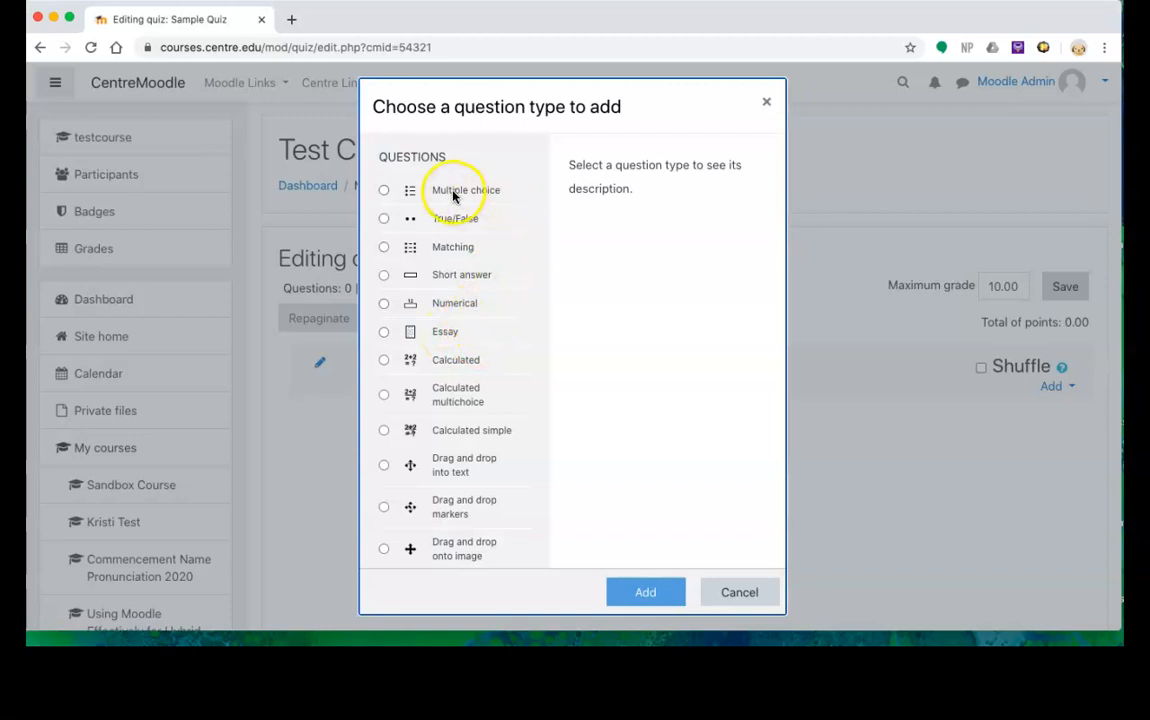
click(384, 191)
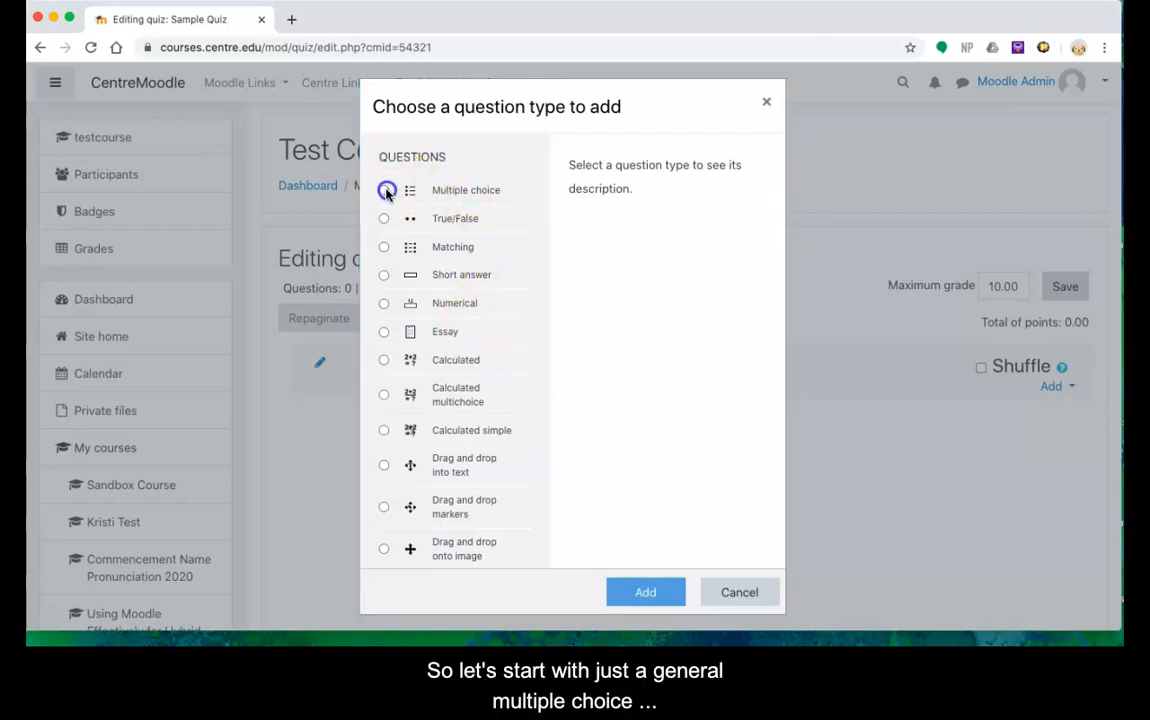
click(645, 594)
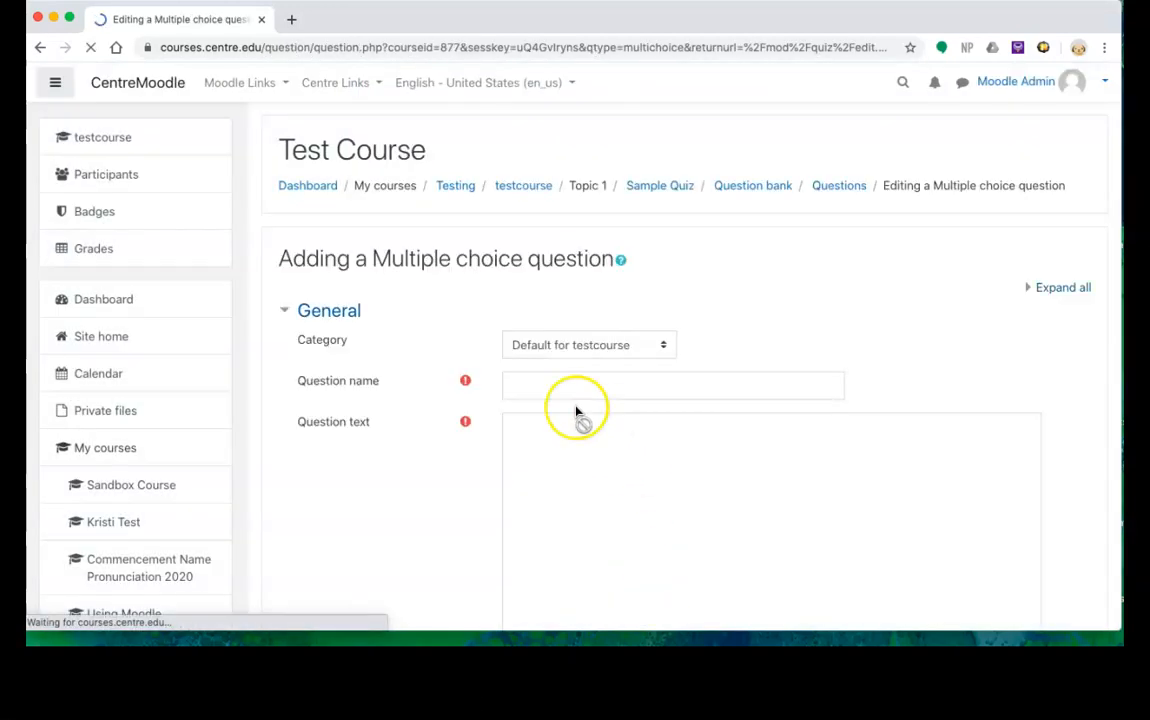
Name the multiple choice question ch1-q1
click(525, 385)
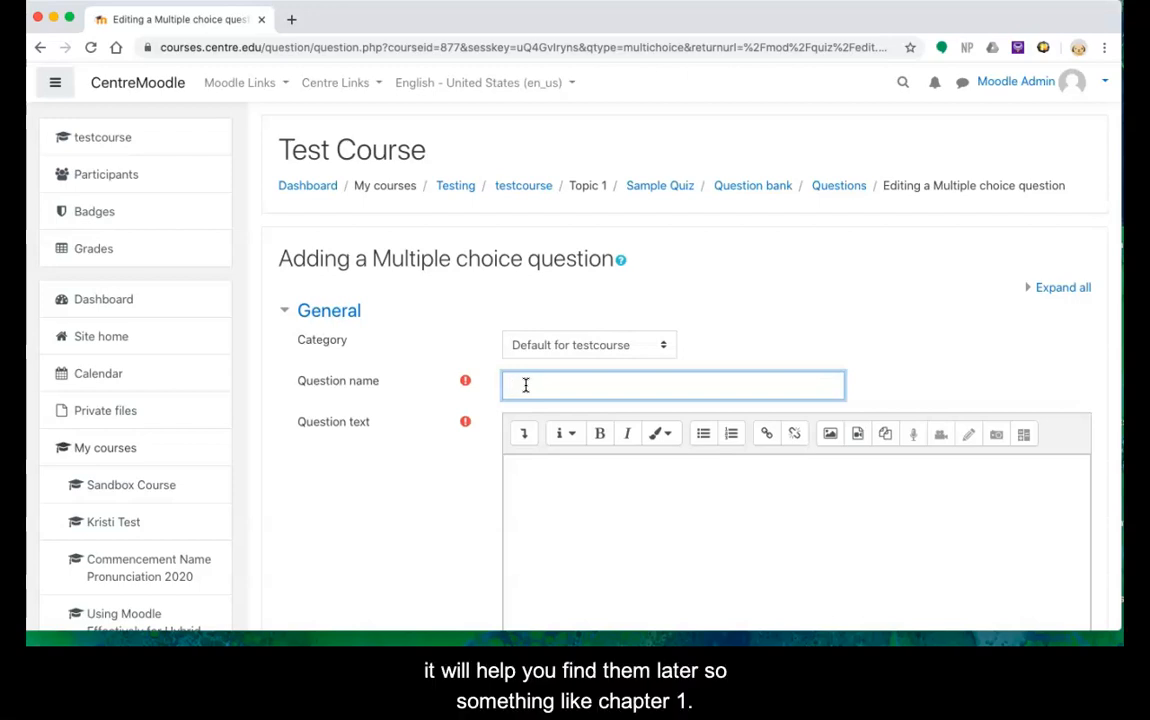
text(ch1)
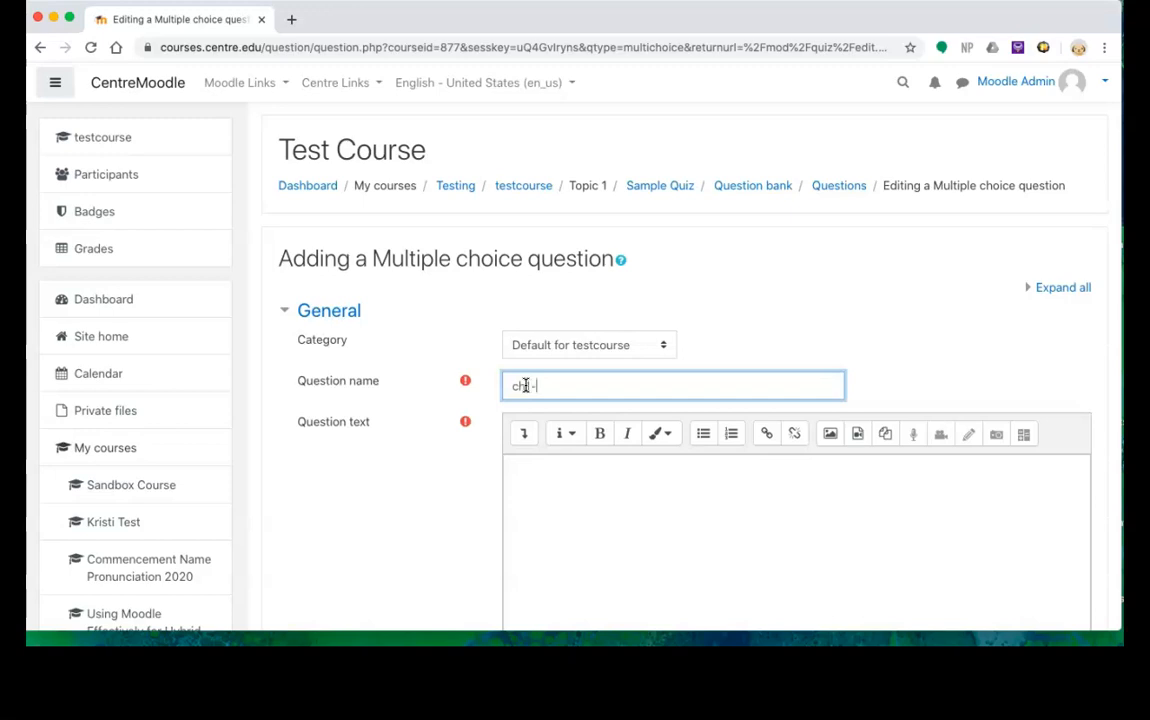
text(-q1)
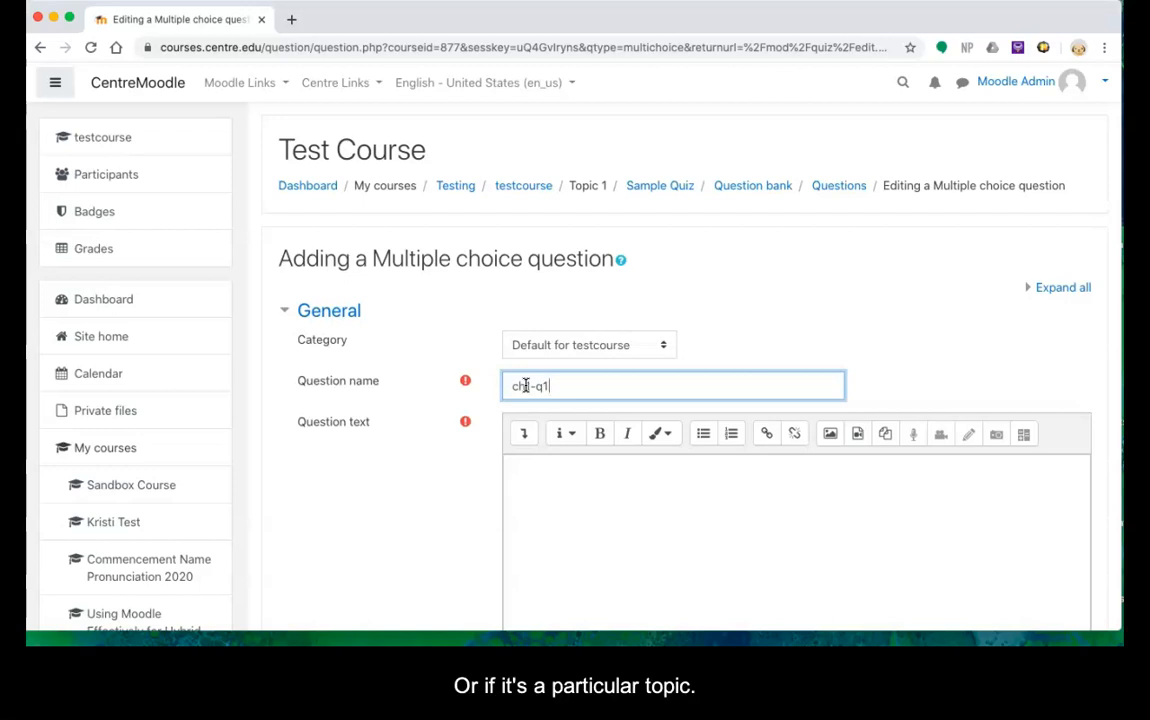
Enter "What is your favorite color?" as the question text
click(550, 483)
scroll(553, 485, down, 1)
scroll(553, 485, down, 2)
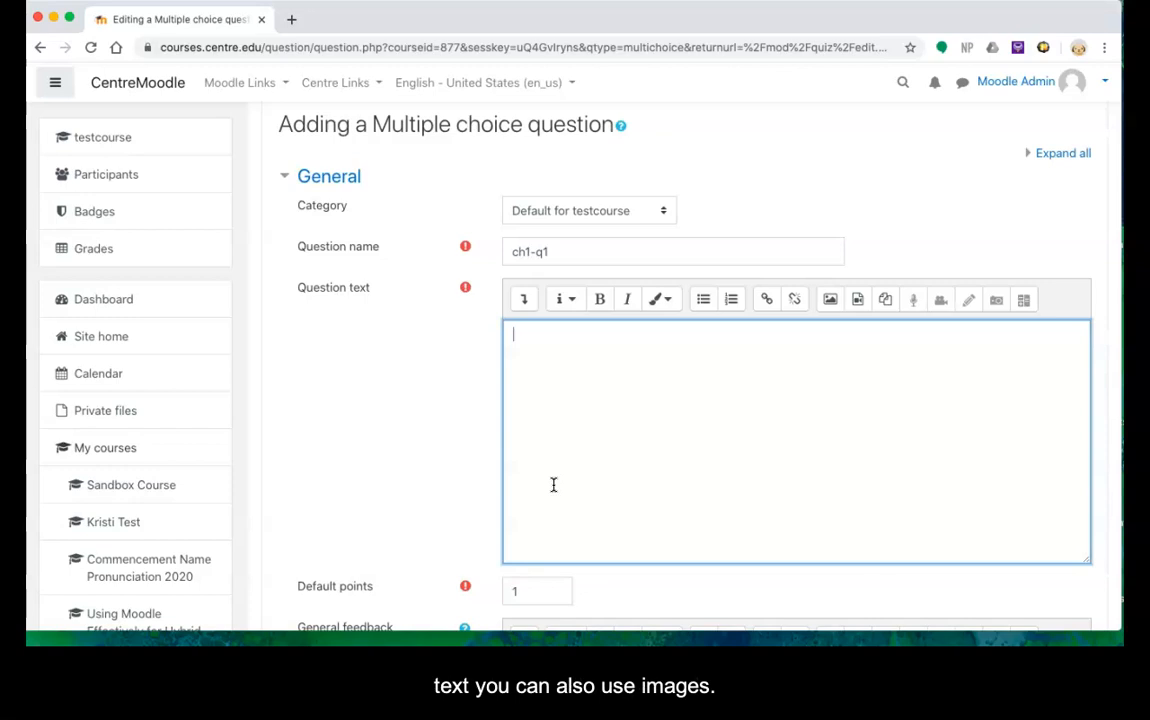
scroll(553, 485, down, 1)
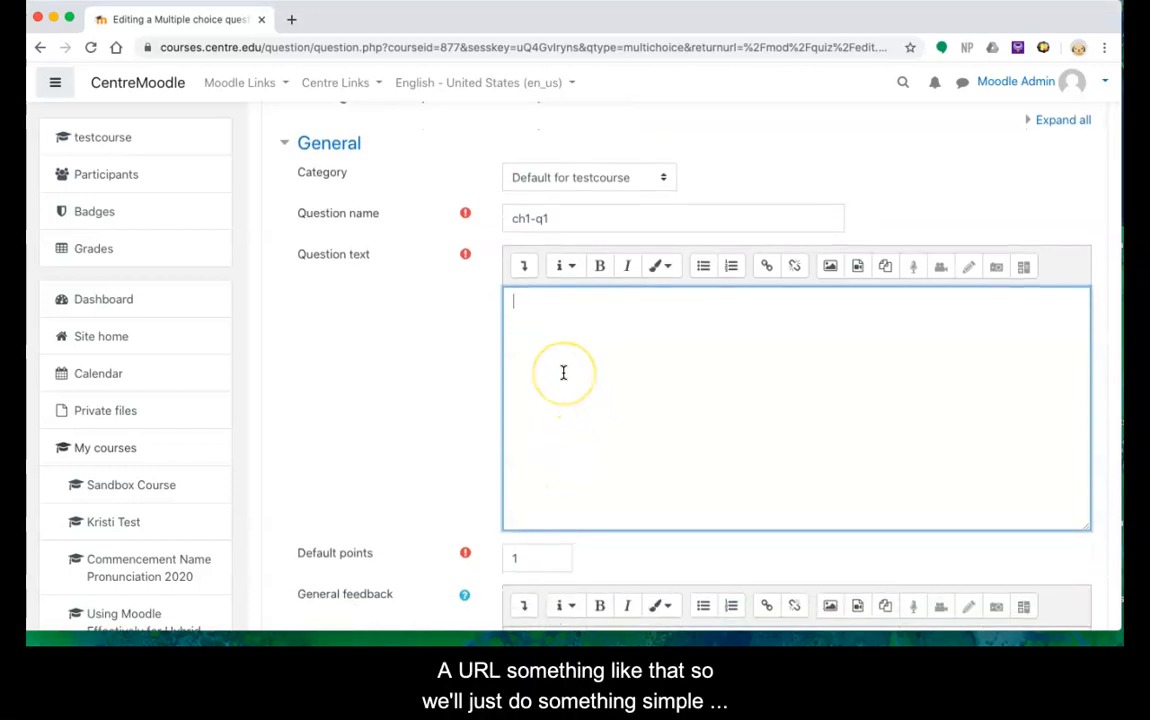
text(W)
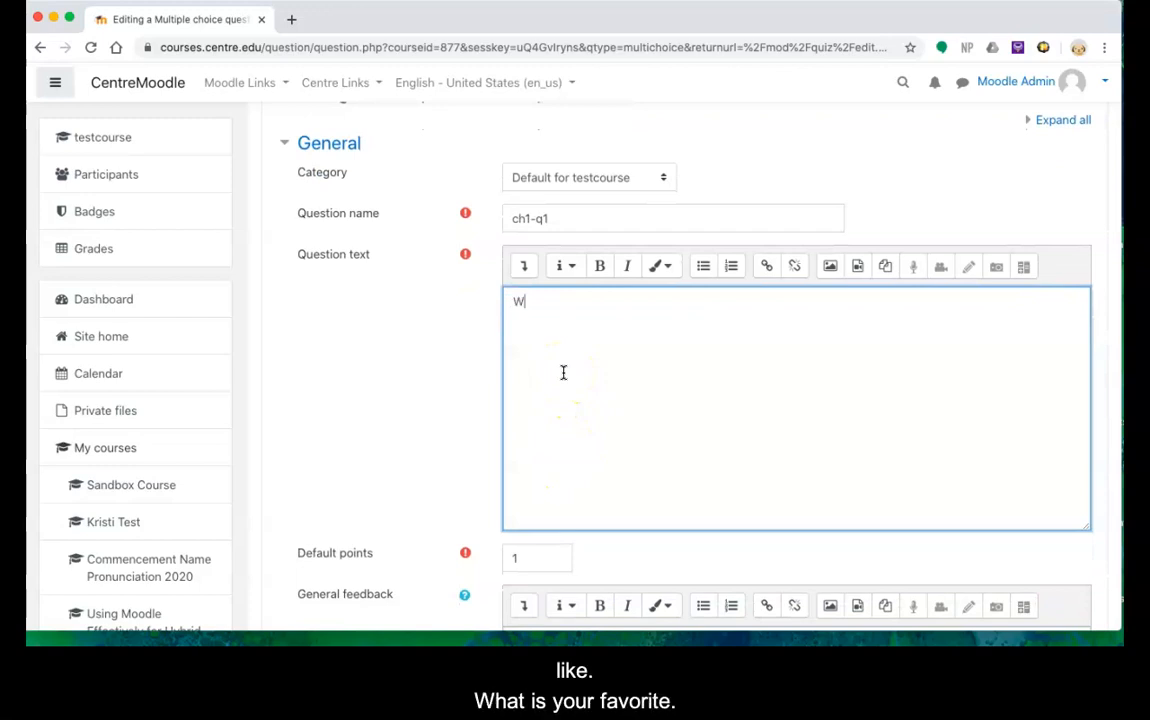
text(hat is your favorite color?)
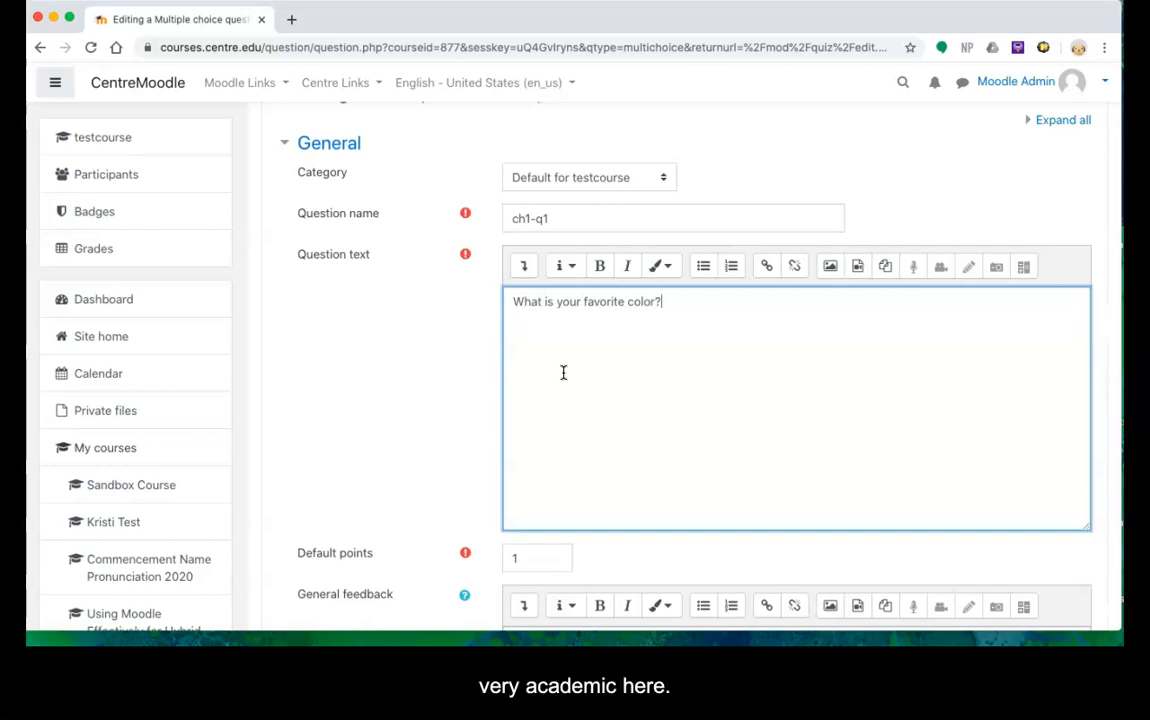
Review the default points and the available options for allowing one or multiple answers
scroll(616, 385, down, 3)
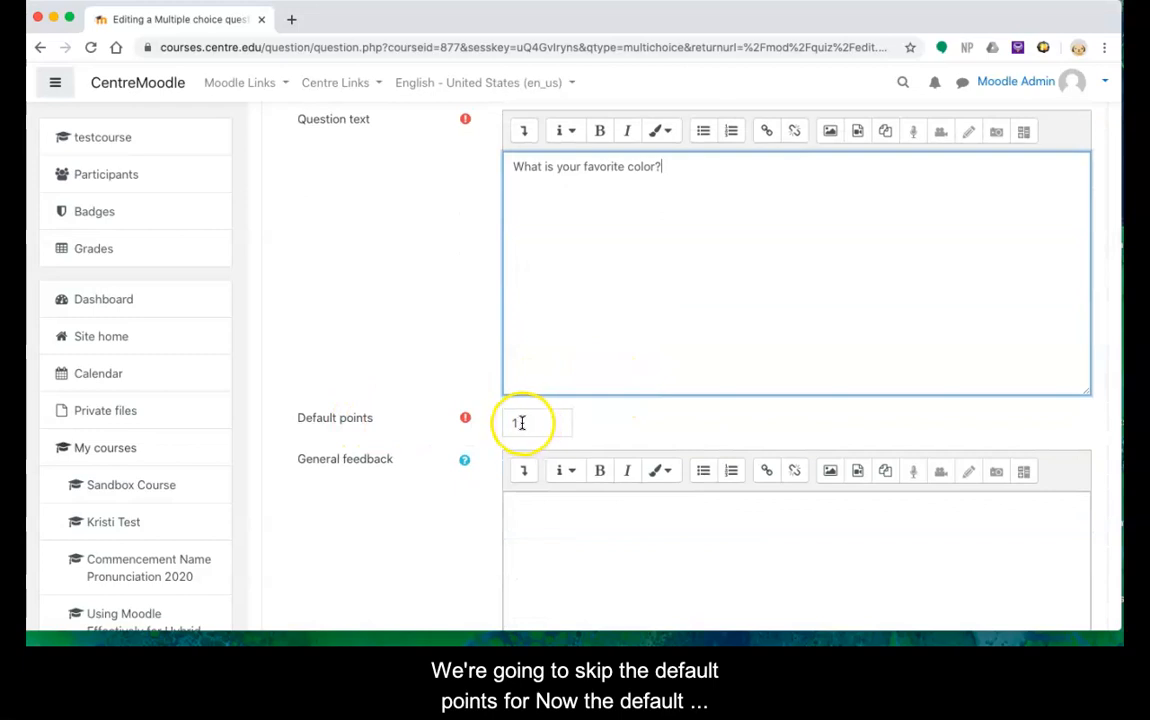
scroll(523, 421, down, 1)
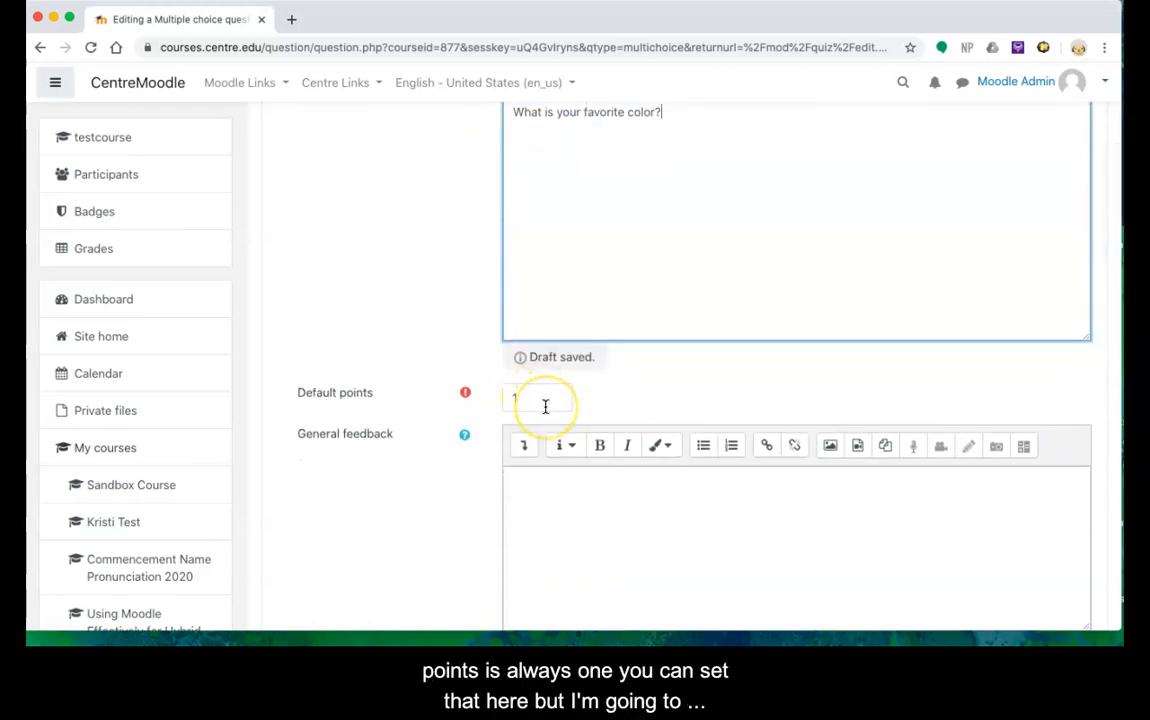
scroll(545, 406, down, 2)
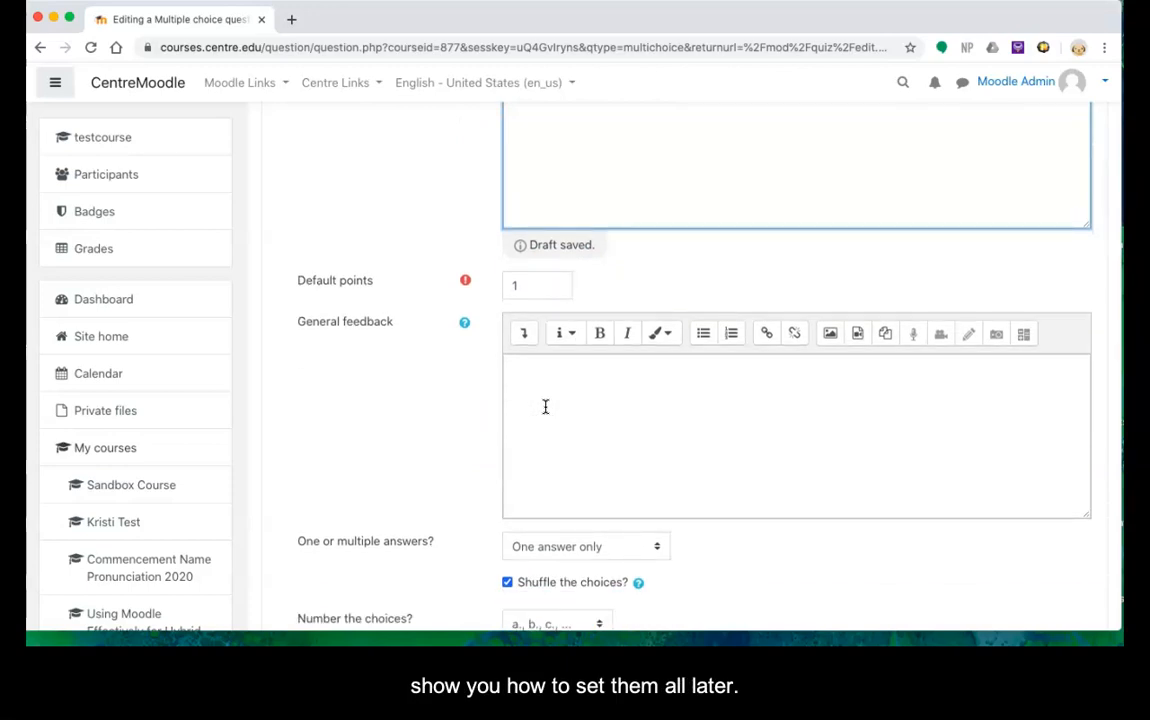
scroll(545, 406, down, 3)
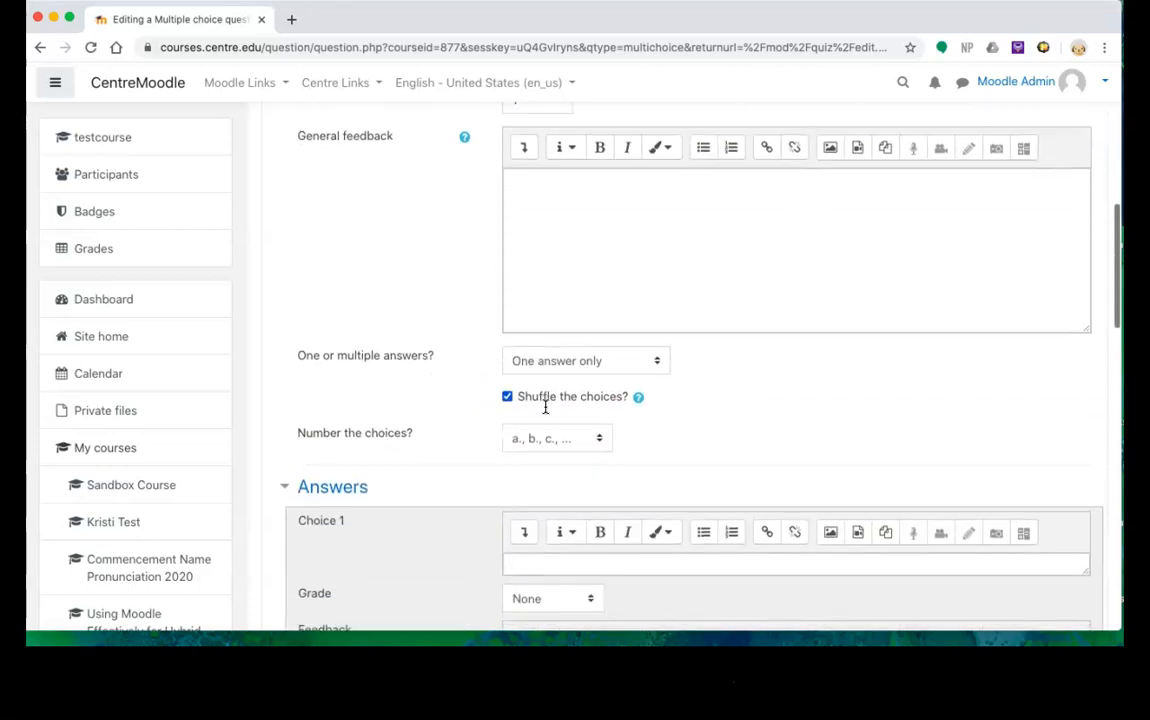
scroll(545, 405, down, 1)
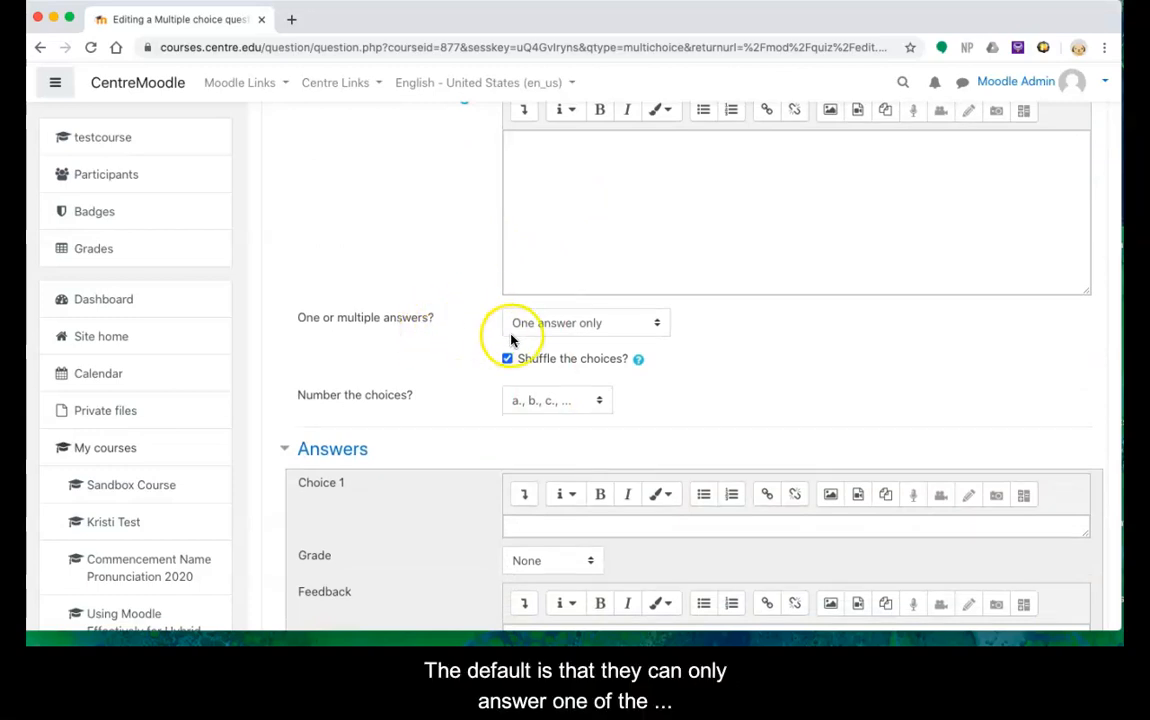
click(657, 327)
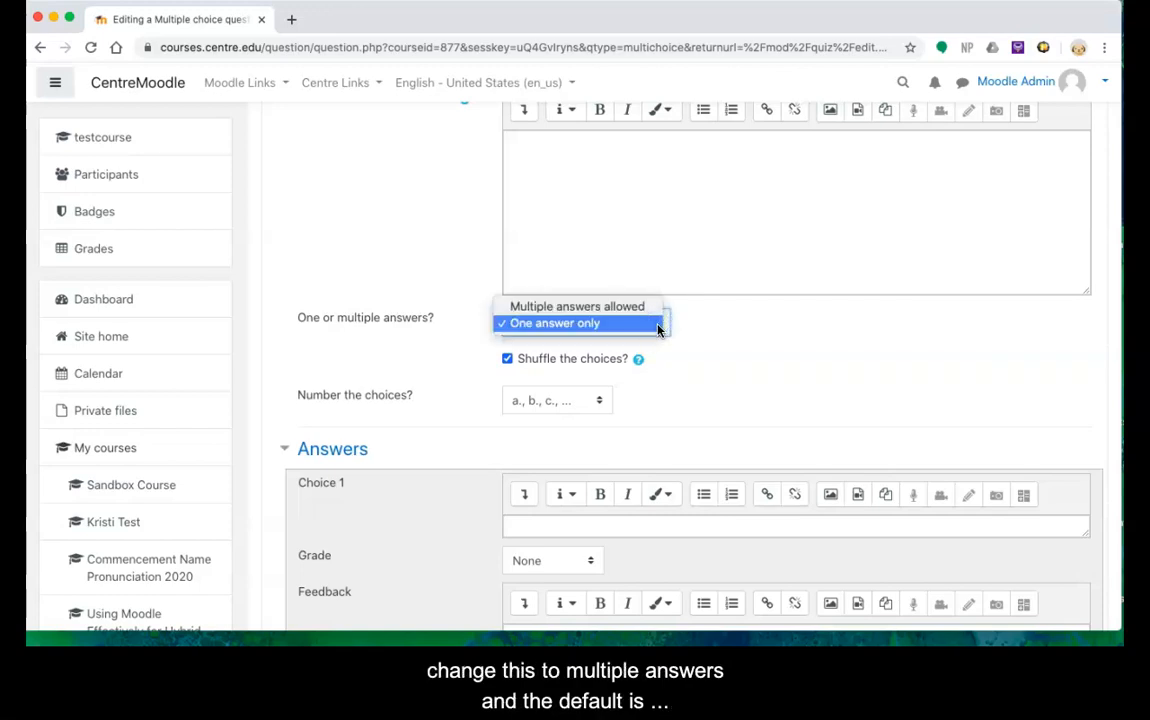
click(692, 334)
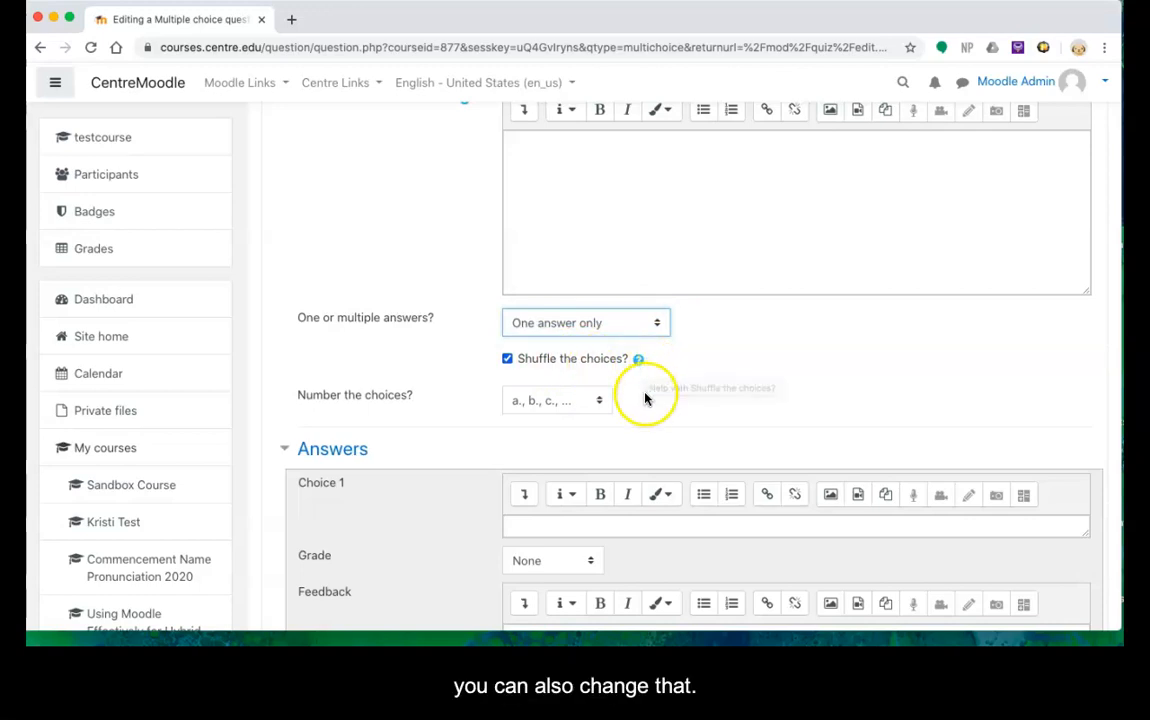
Enter blue, green and red as answer choices 1, 2 and 3
scroll(658, 446, down, 3)
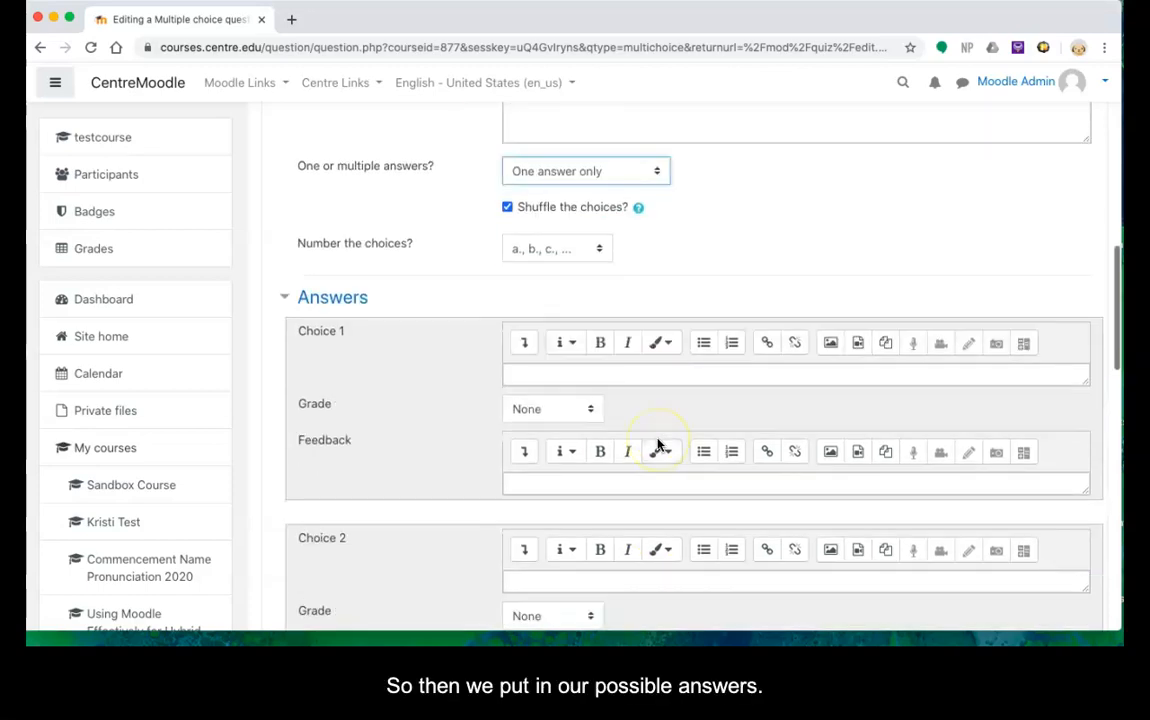
click(561, 372)
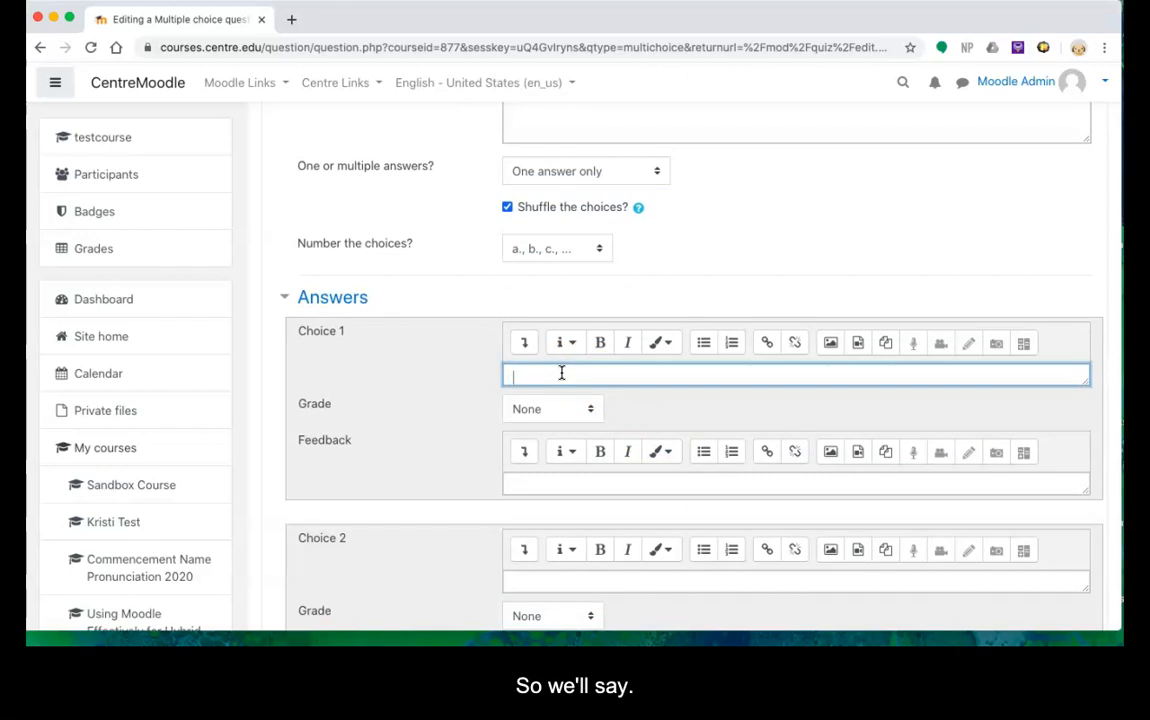
text(blue)
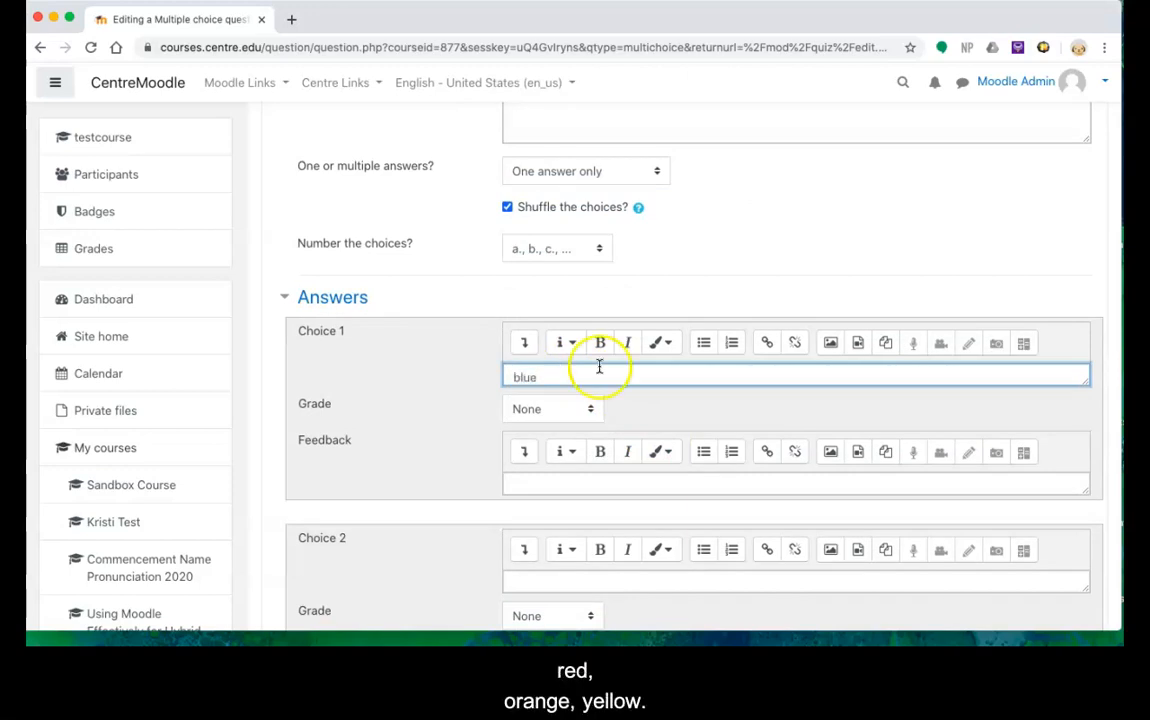
click(540, 577)
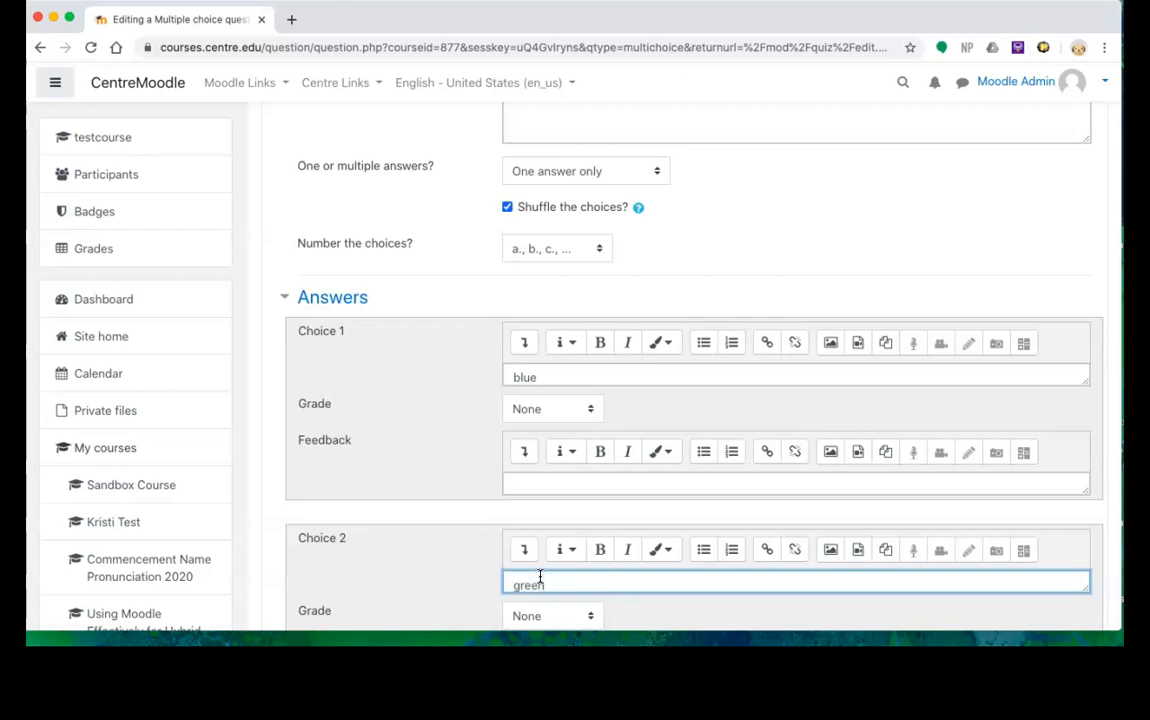
scroll(426, 545, down, 5)
click(529, 421)
text(red)
Enter orange and yellow as answer choices 4 and 5
scroll(447, 467, down, 1)
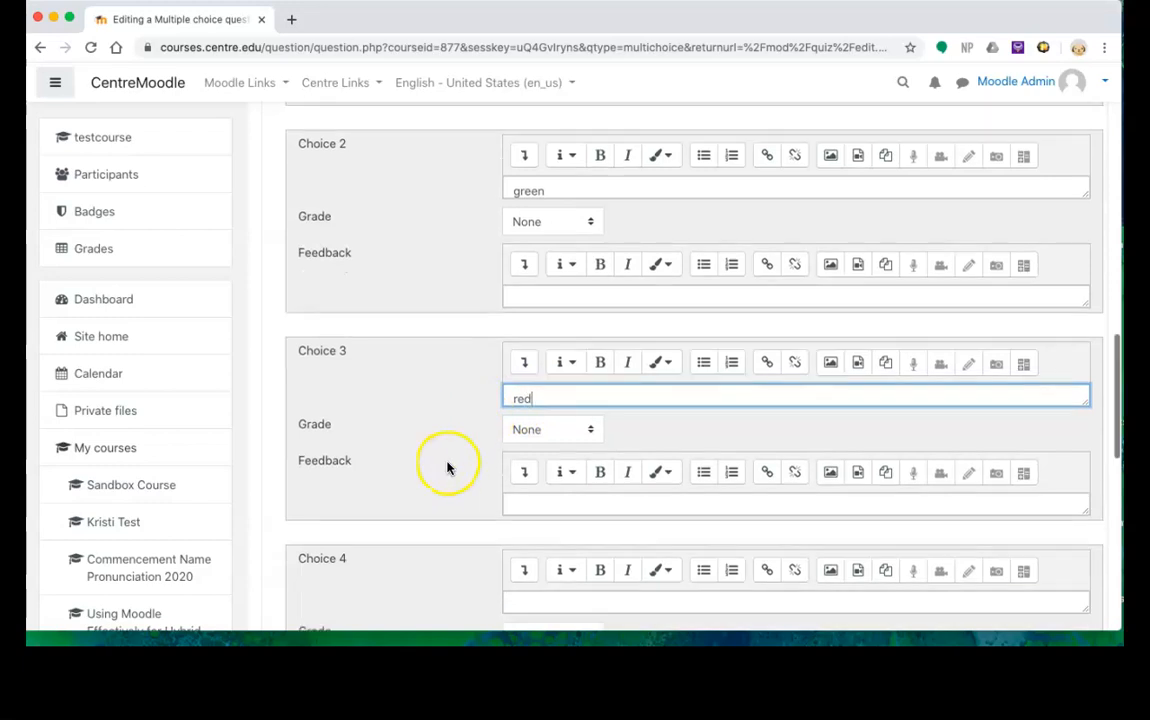
scroll(447, 467, down, 2)
click(571, 485)
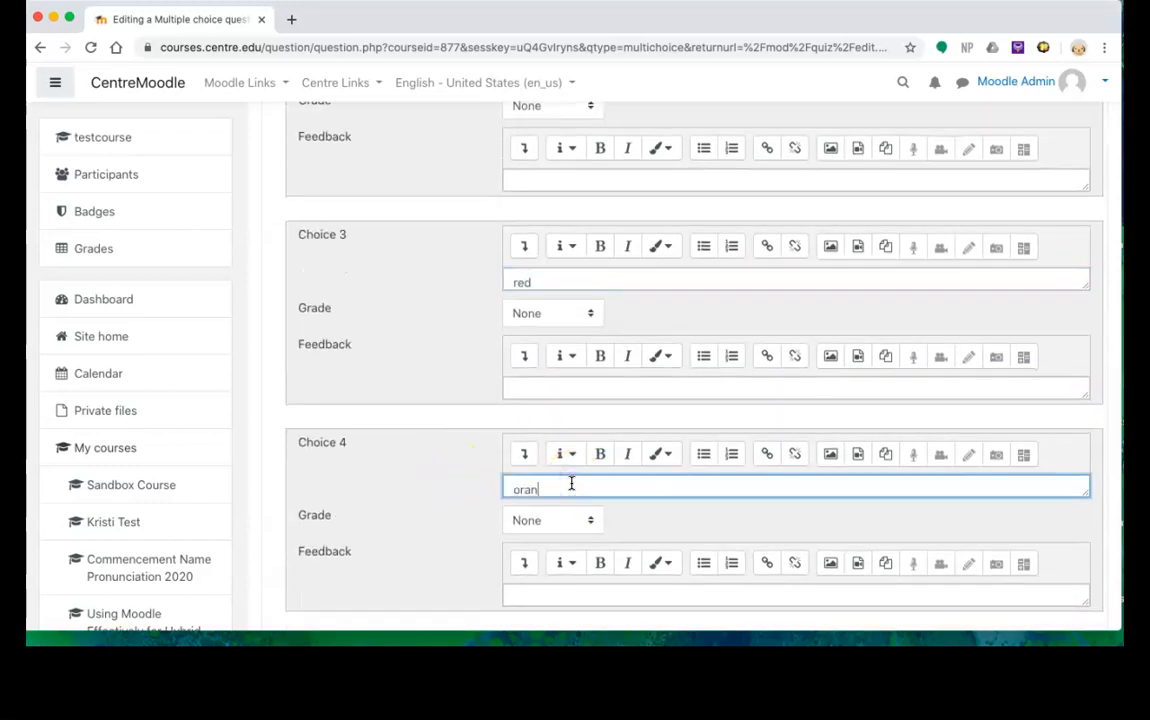
text(orange)
scroll(477, 514, down, 3)
click(539, 508)
text(yellow)
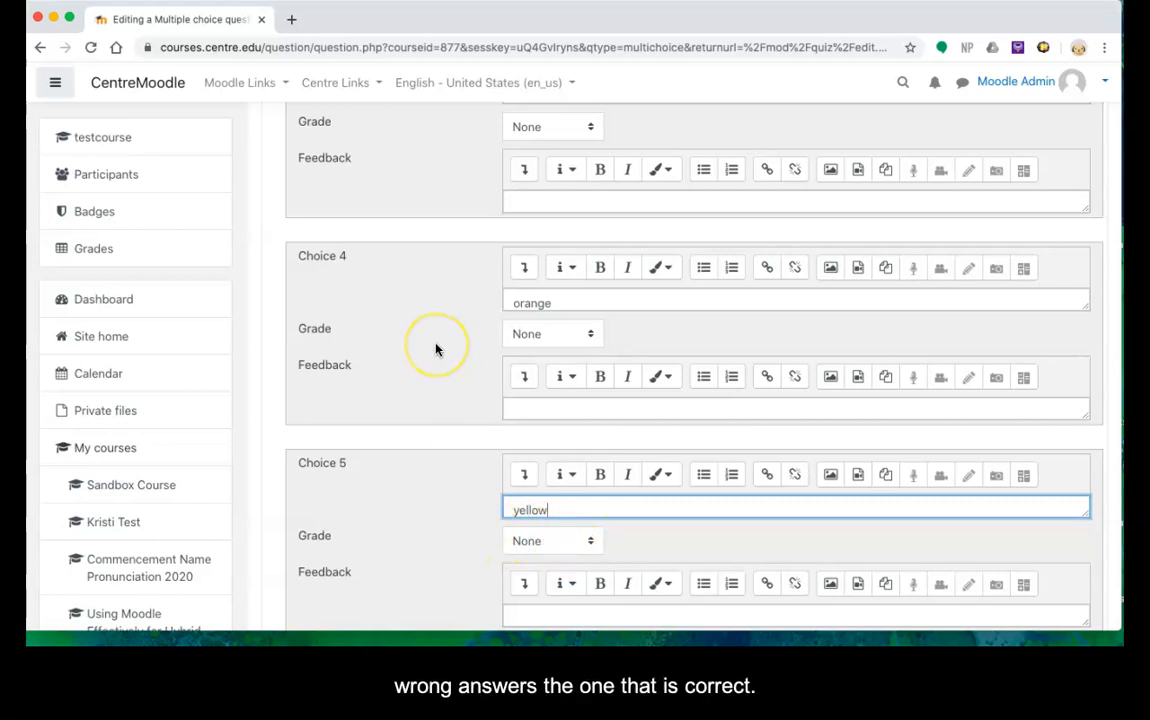
Set the grade of the green answer choice to 100%
scroll(436, 348, up, 2)
scroll(436, 348, up, 6)
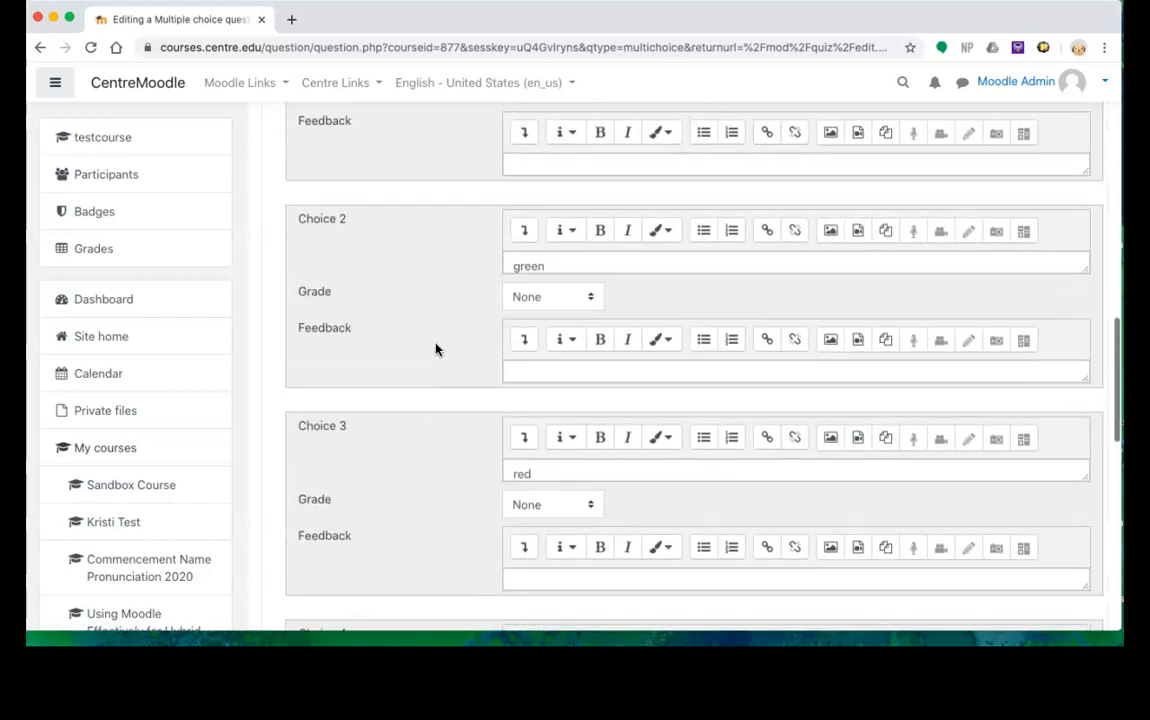
click(589, 311)
click(572, 313)
Review the answer mode setting and the grades of the answer choices through to the end of the form
scroll(440, 345, up, 6)
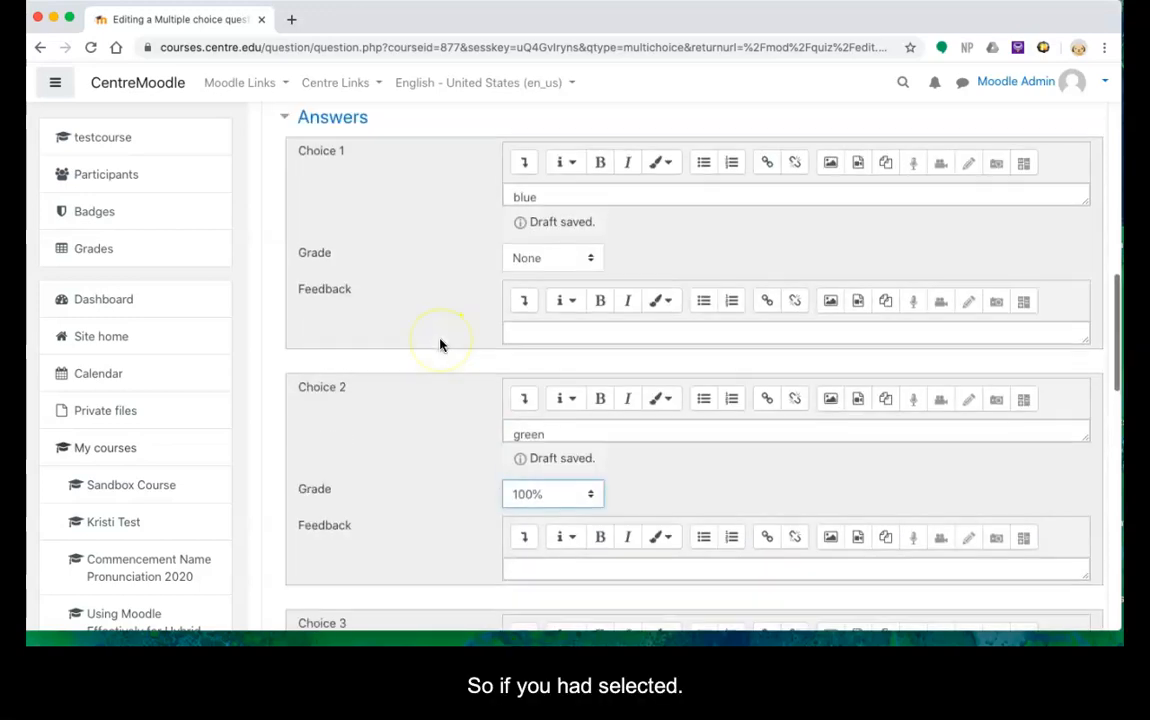
scroll(440, 345, up, 3)
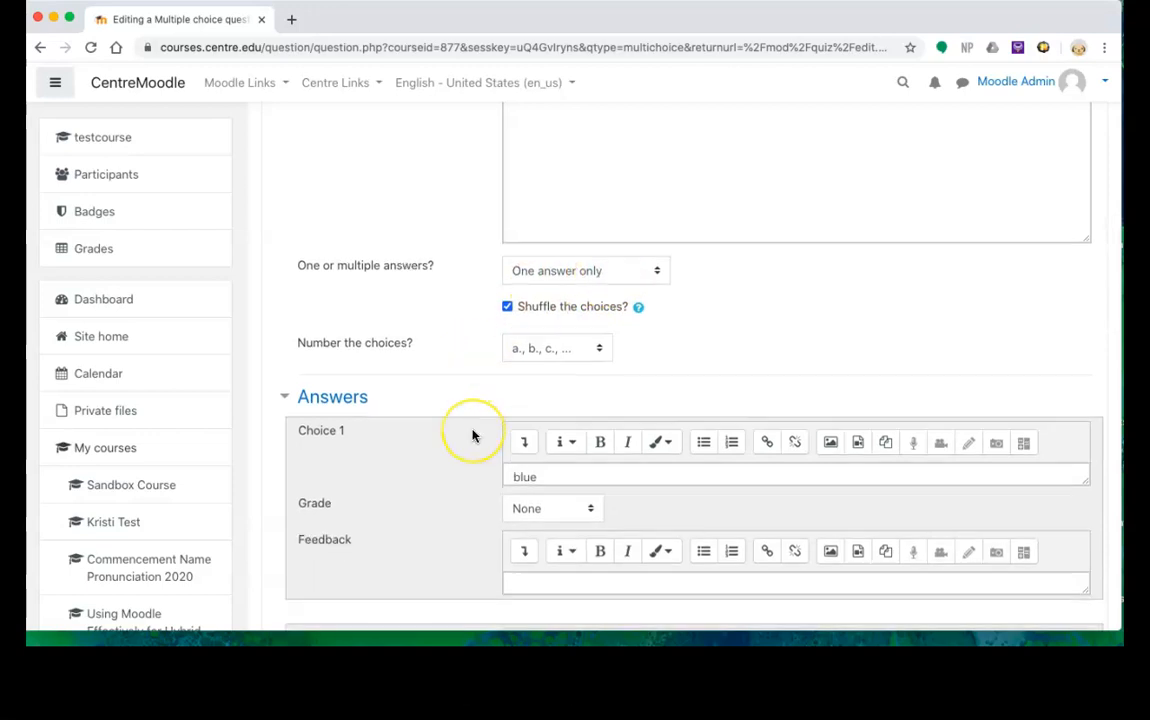
scroll(472, 425, down, 4)
scroll(473, 434, down, 5)
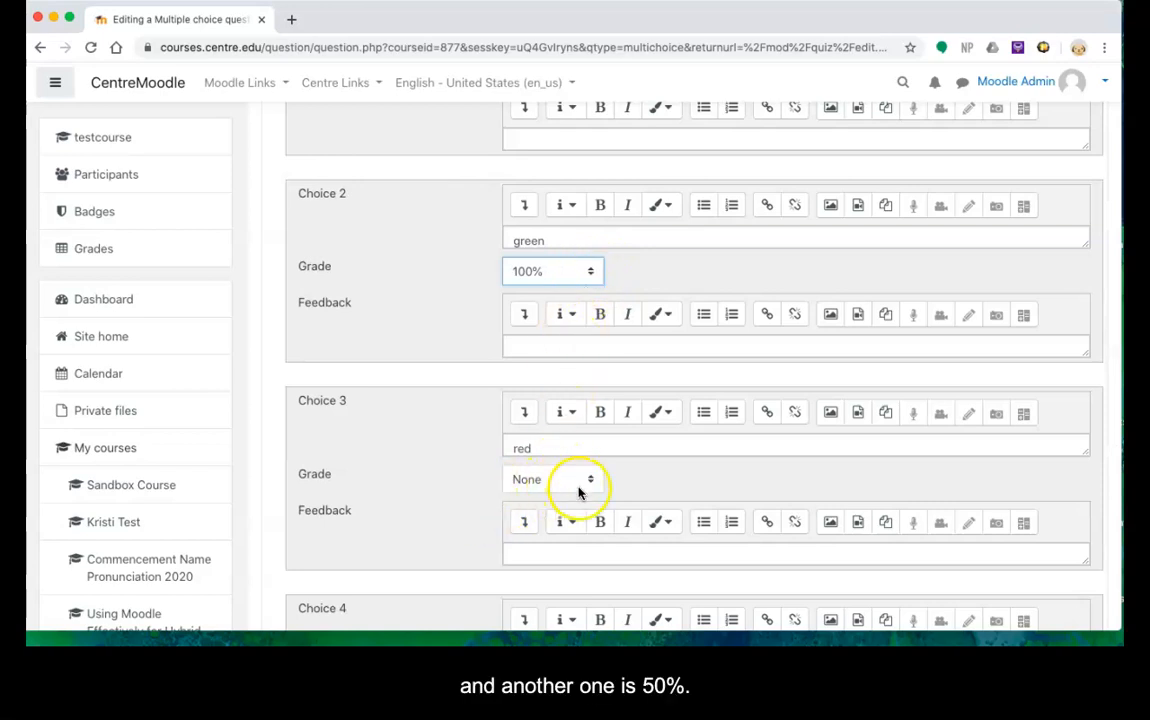
scroll(457, 503, down, 11)
scroll(459, 507, down, 4)
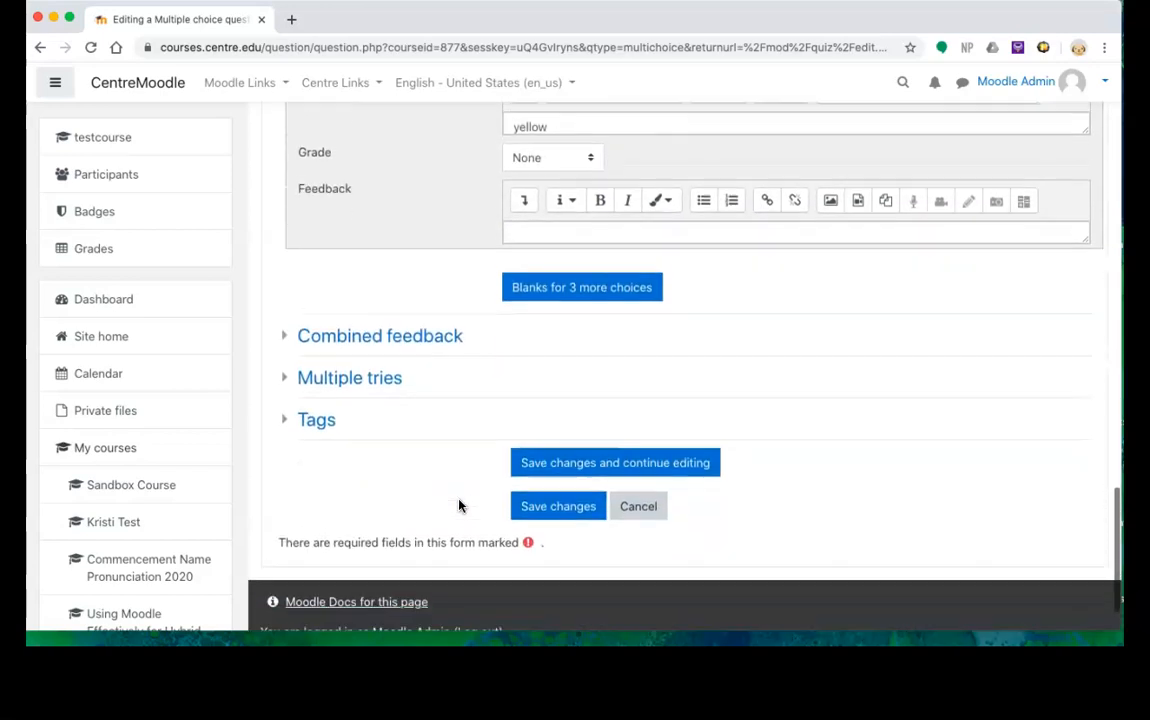
Review the combined feedback settings, and the penalty and hint settings for multiple tries, of the multiple choice question
click(340, 335)
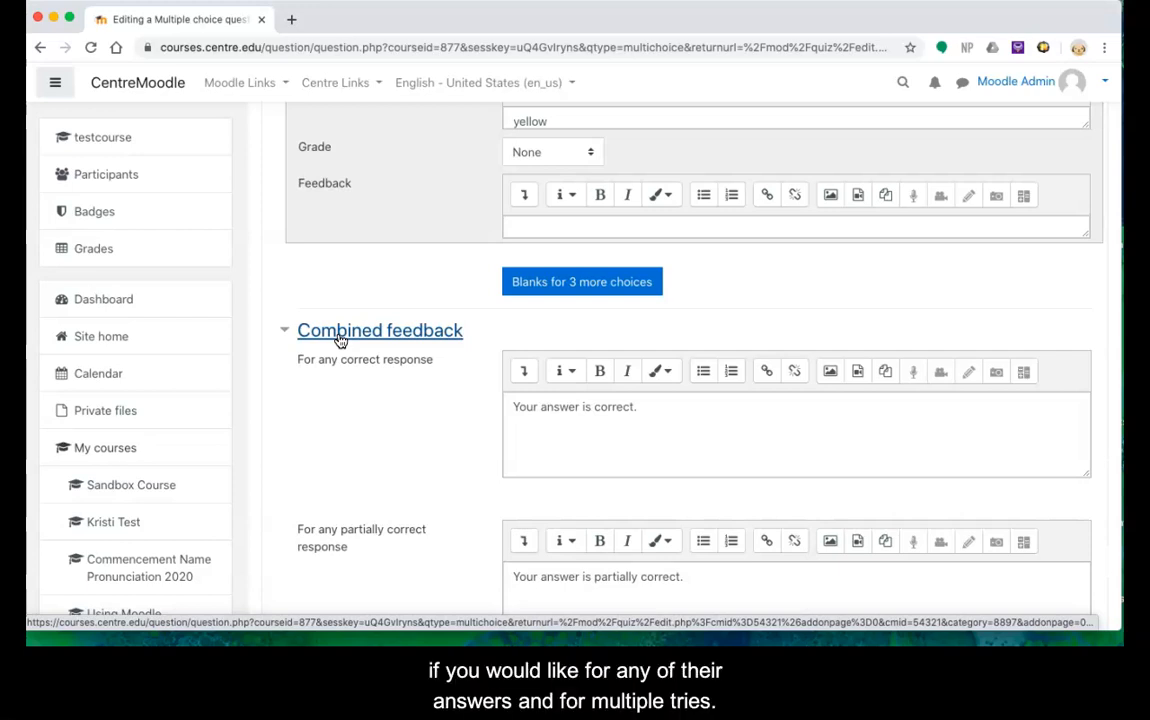
click(340, 336)
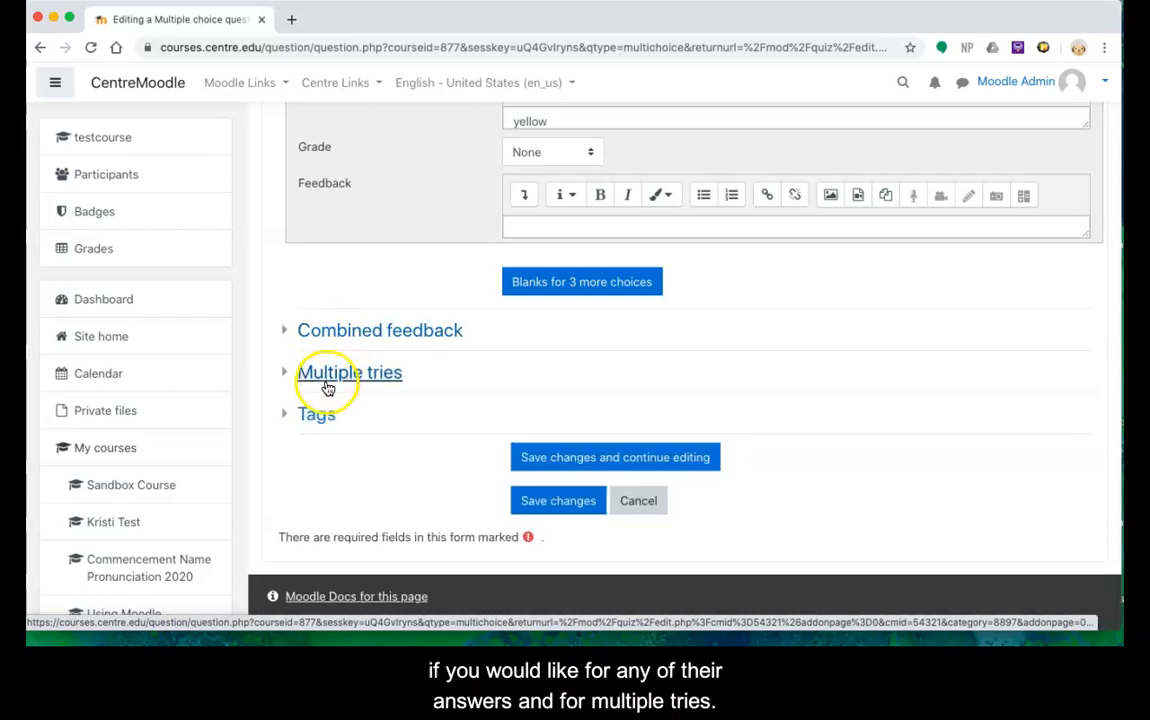
click(327, 384)
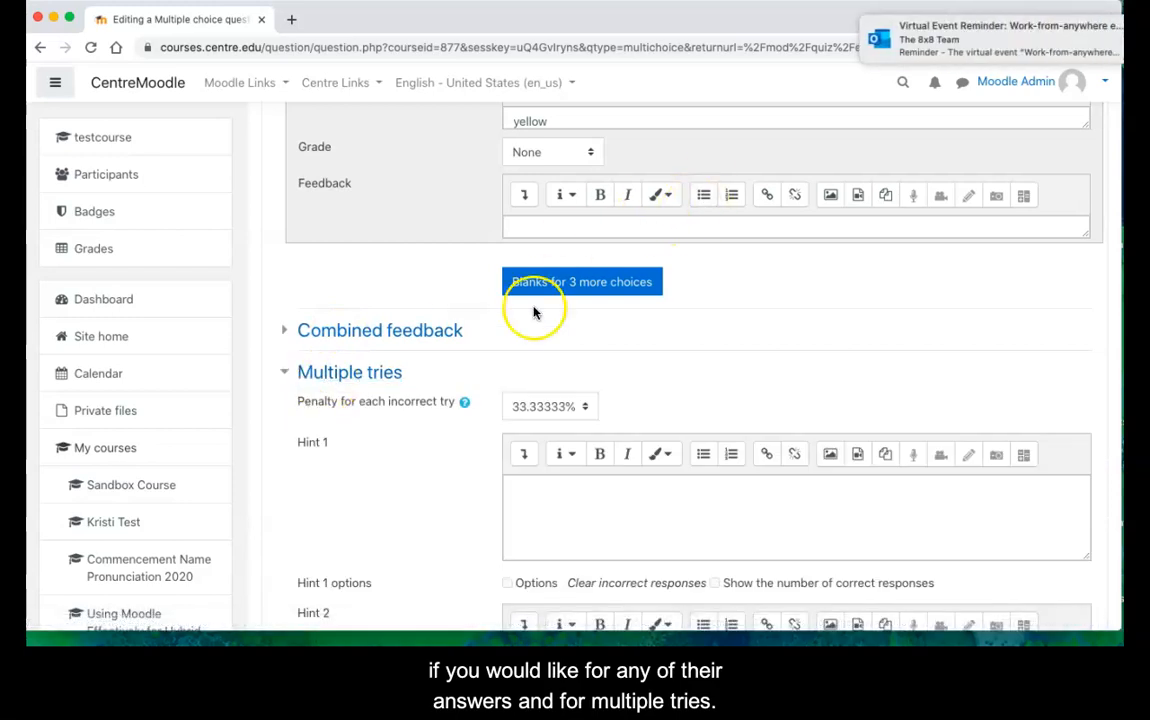
scroll(429, 506, down, 2)
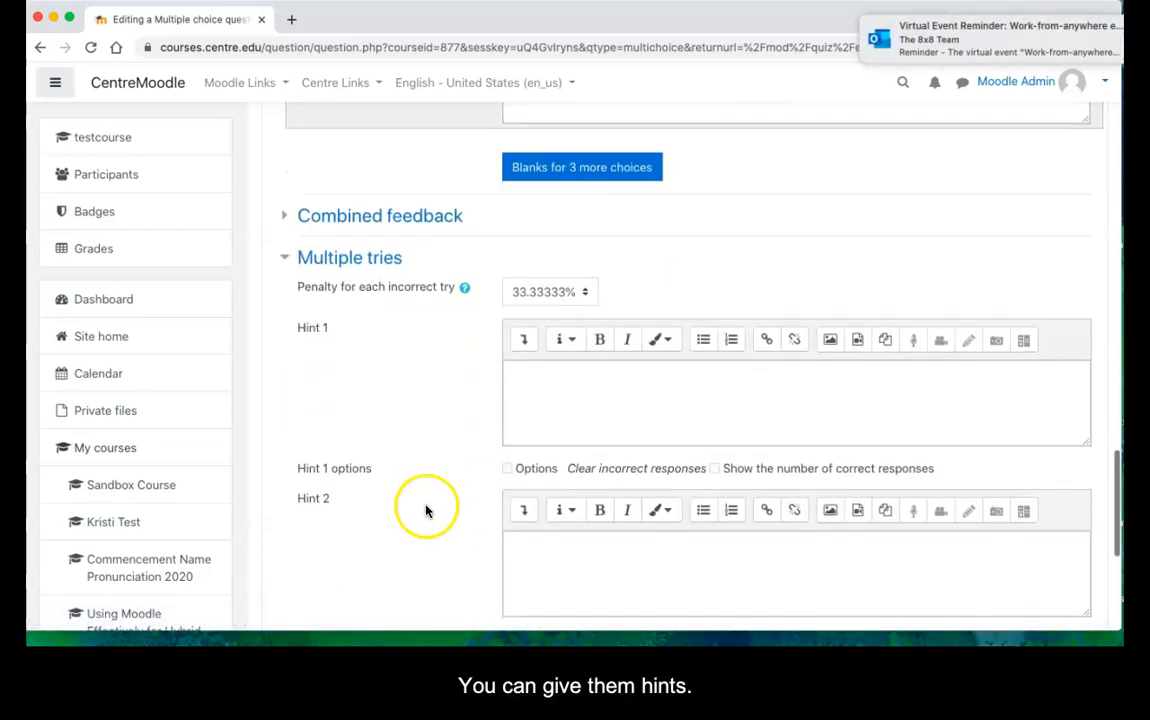
scroll(544, 403, down, 3)
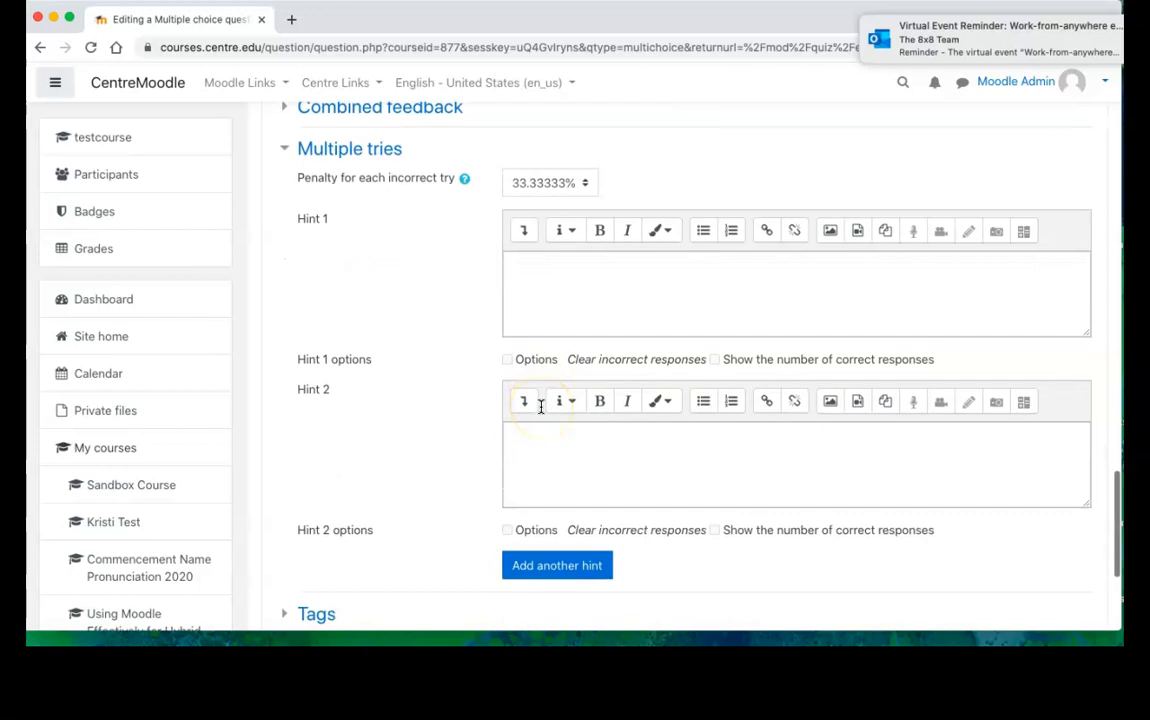
click(536, 271)
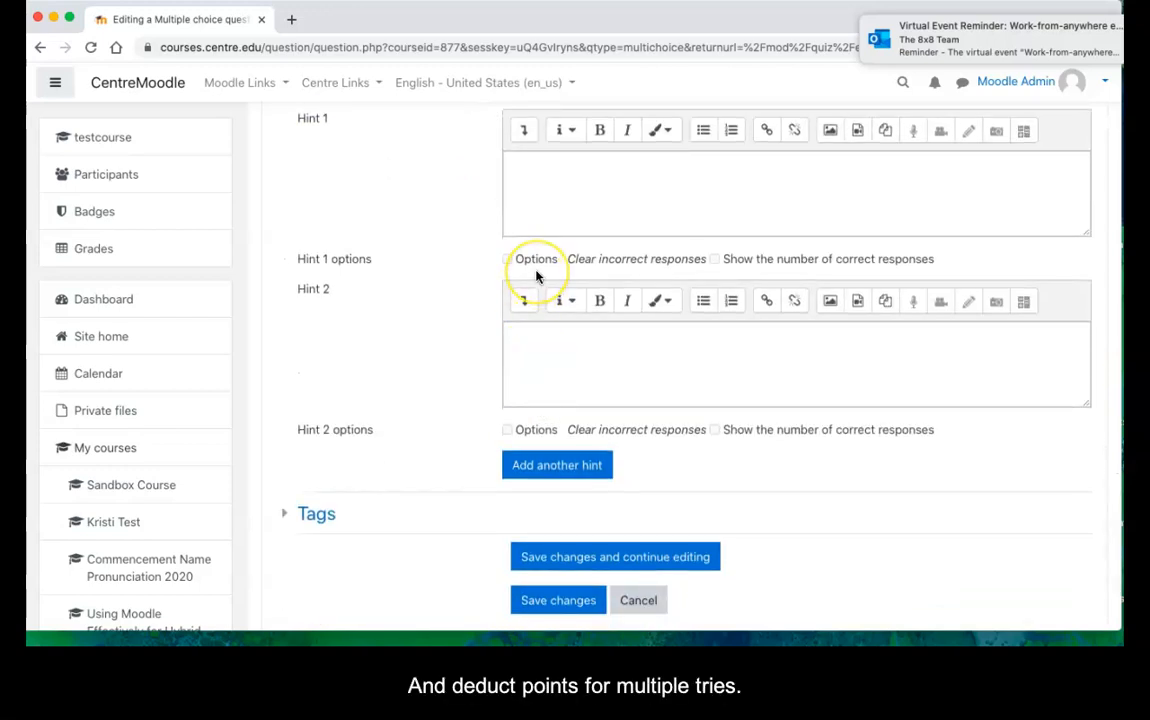
scroll(536, 276, down, 2)
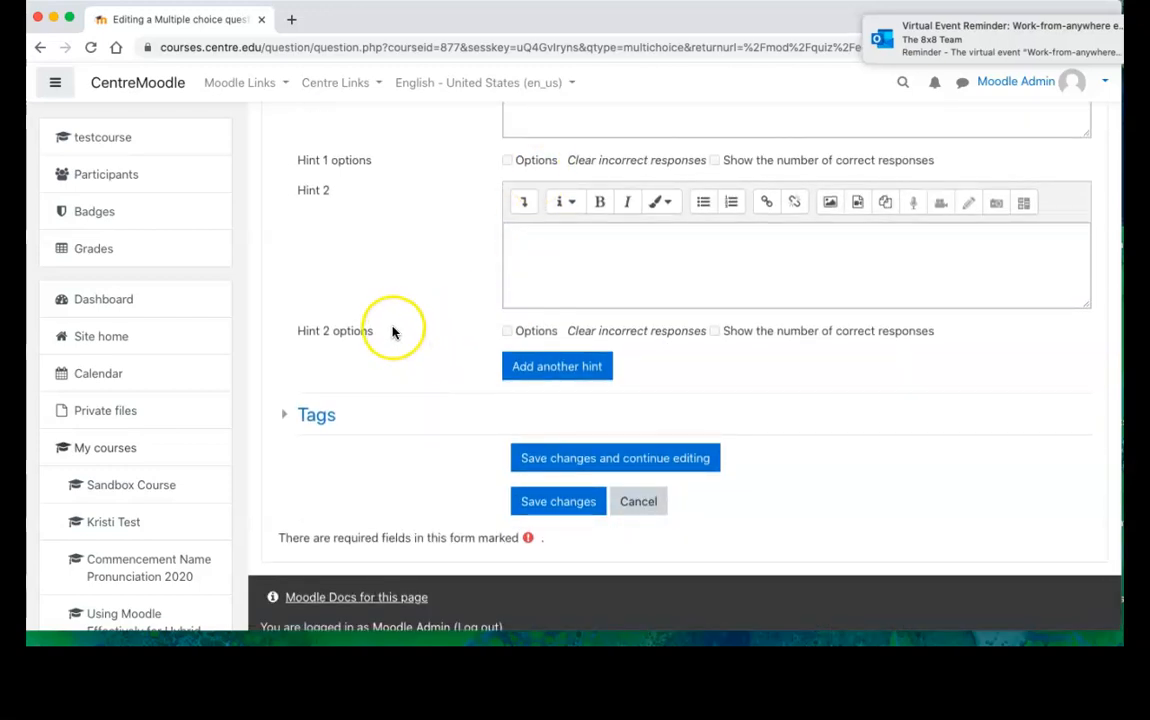
scroll(393, 332, up, 2)
scroll(393, 332, up, 3)
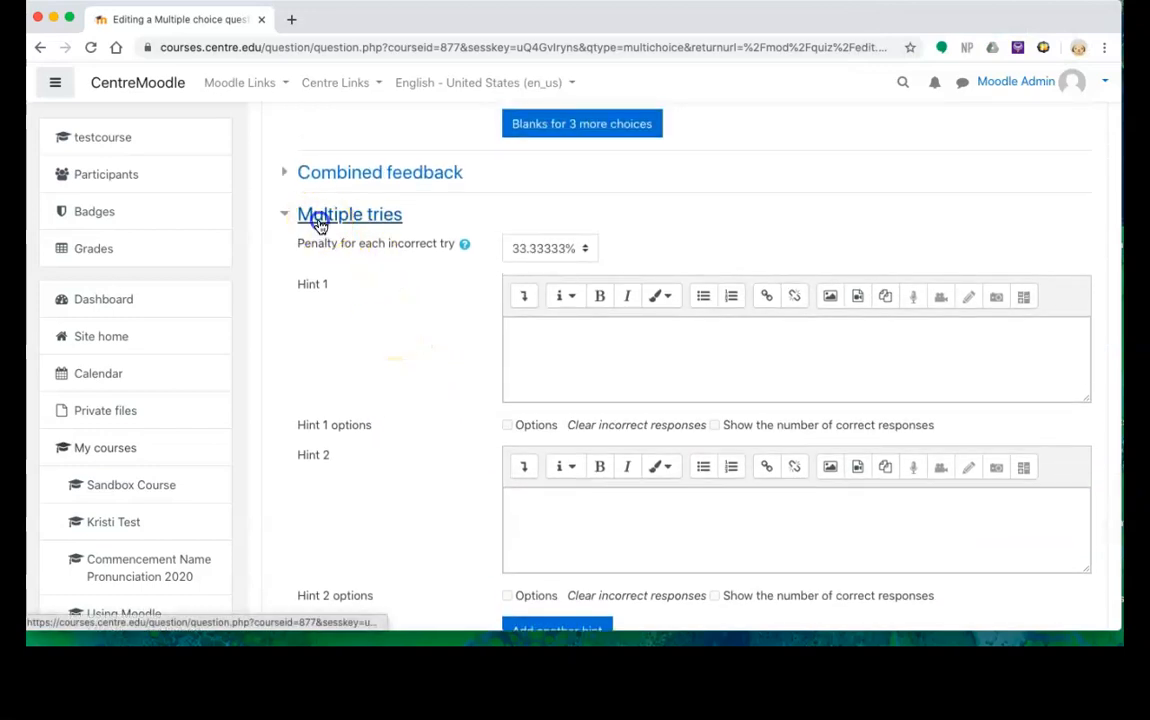
click(321, 220)
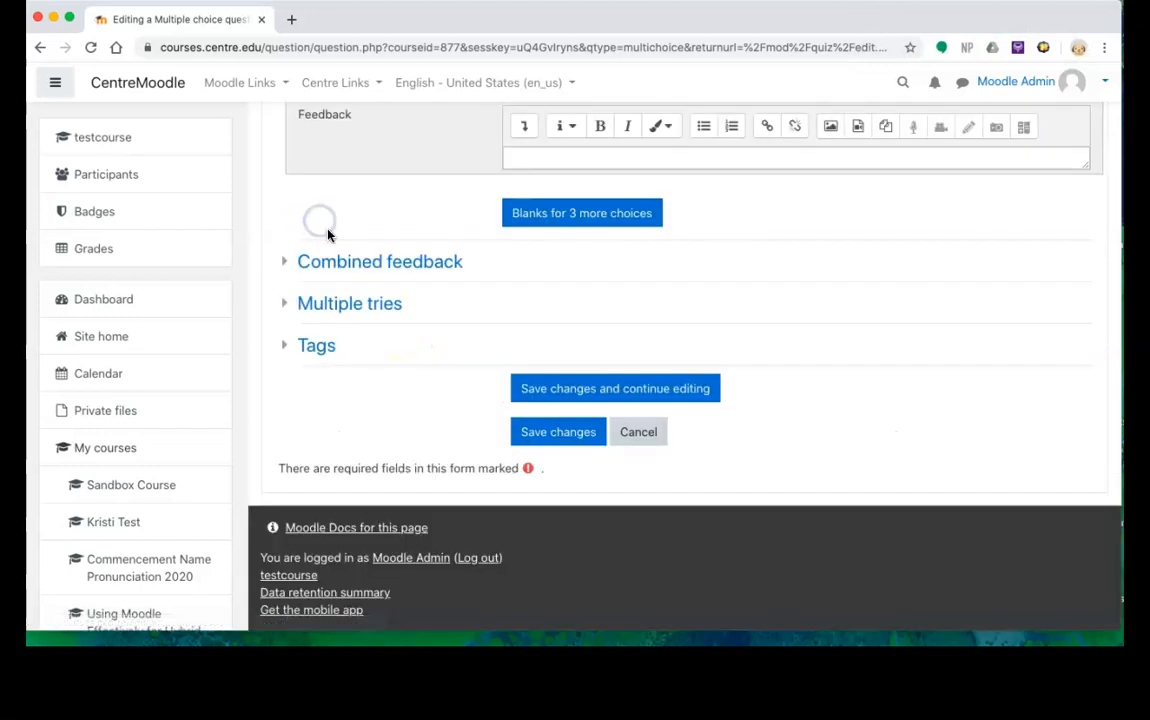
Save the multiple choice question, preview it from the quiz's question list and close the preview
click(558, 432)
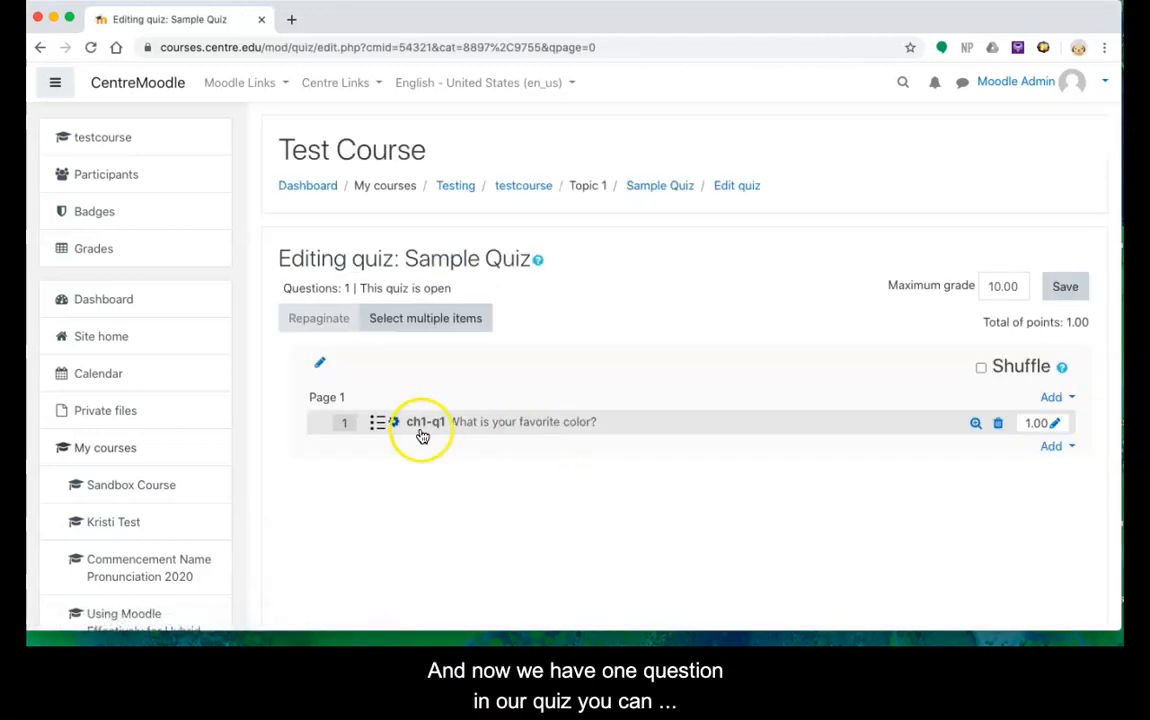
click(976, 428)
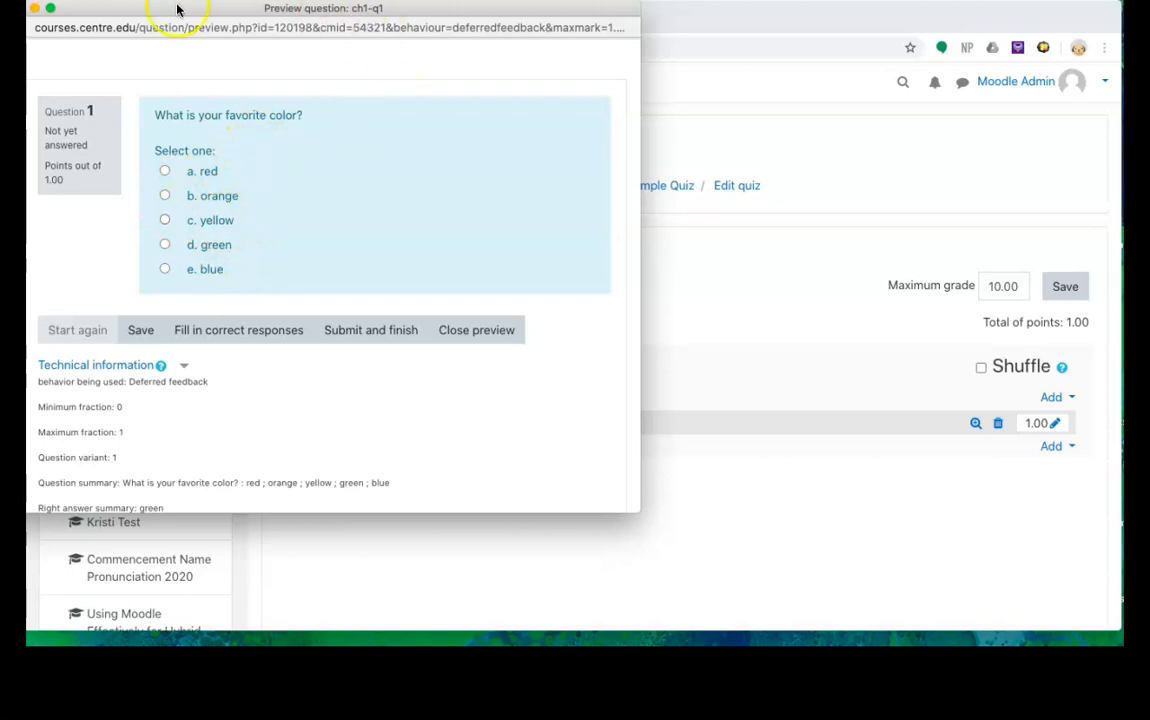
drag(100, 10, 124, 10)
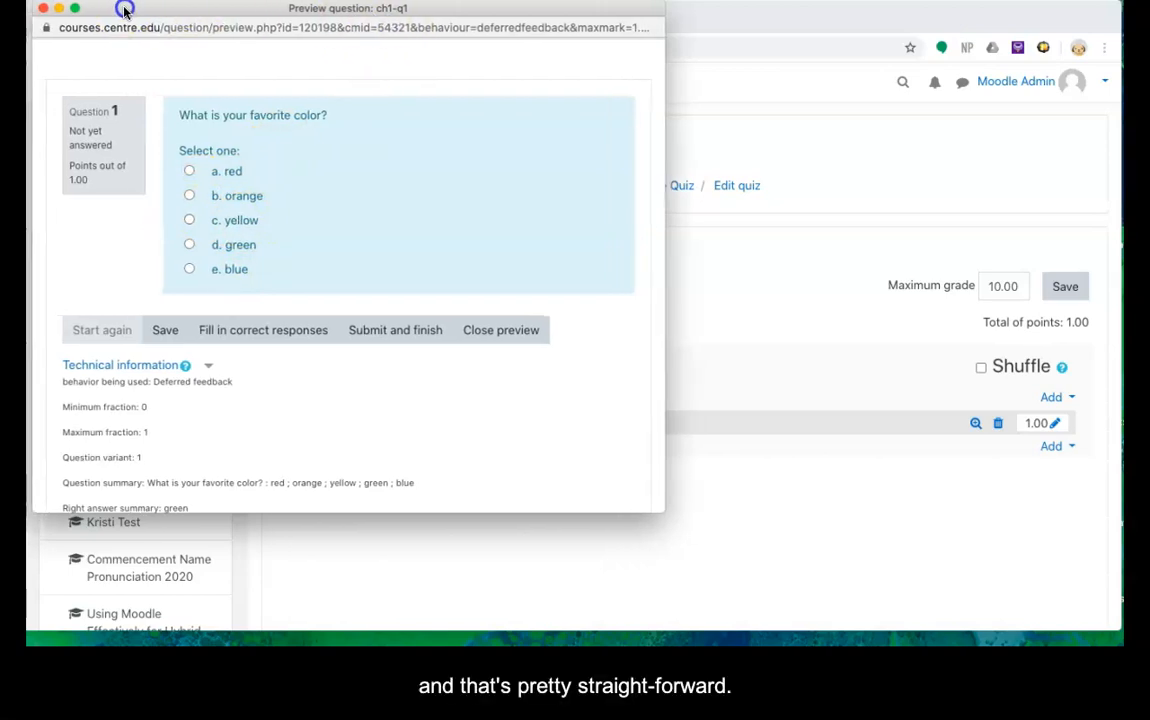
click(43, 9)
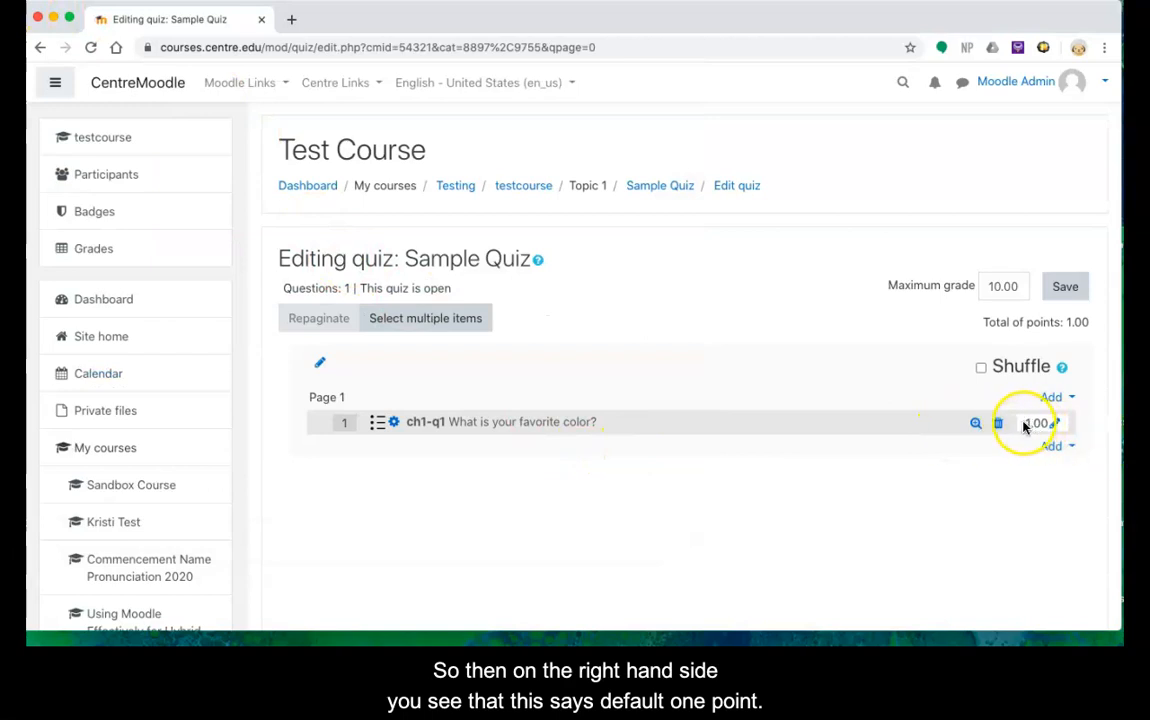
Compare the question's point value and the quiz's total of points with the maximum grade
double_click(1038, 421)
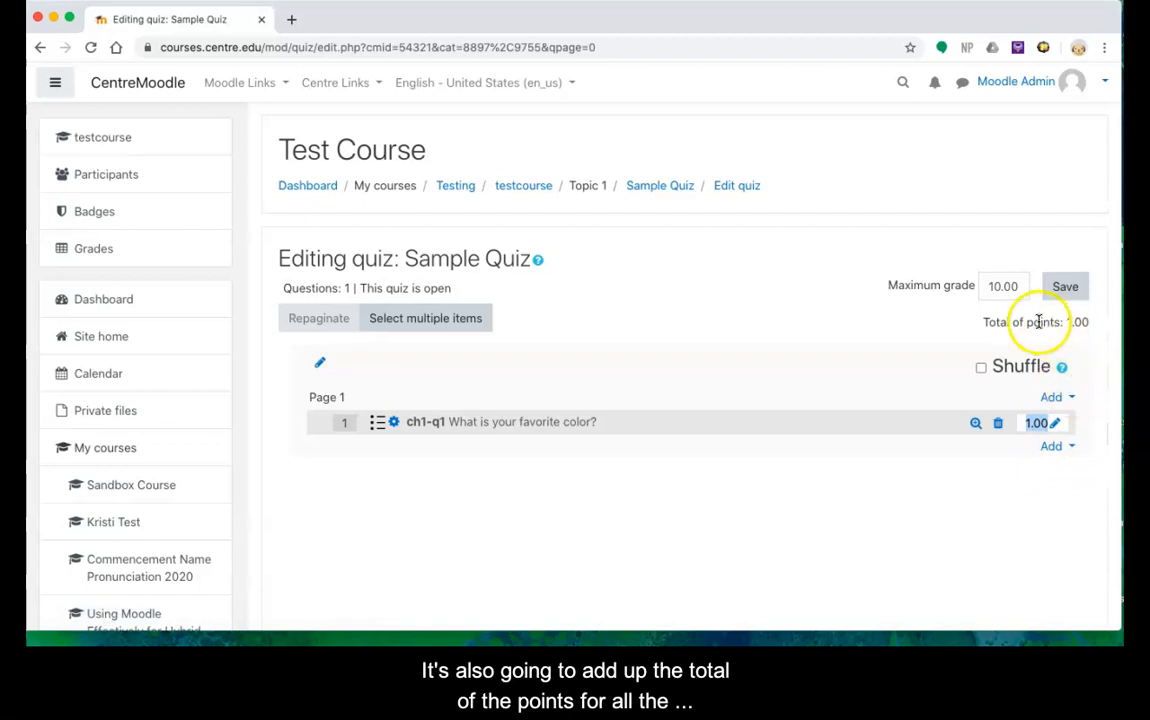
drag(1000, 321, 1061, 321)
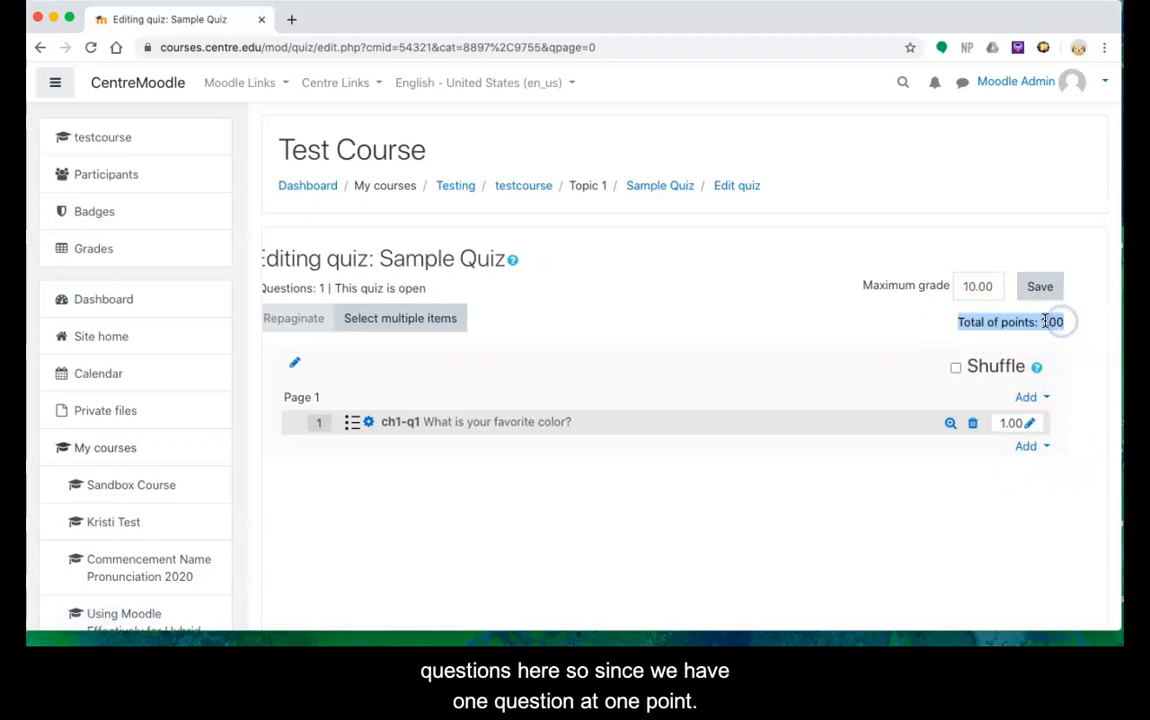
click(1045, 321)
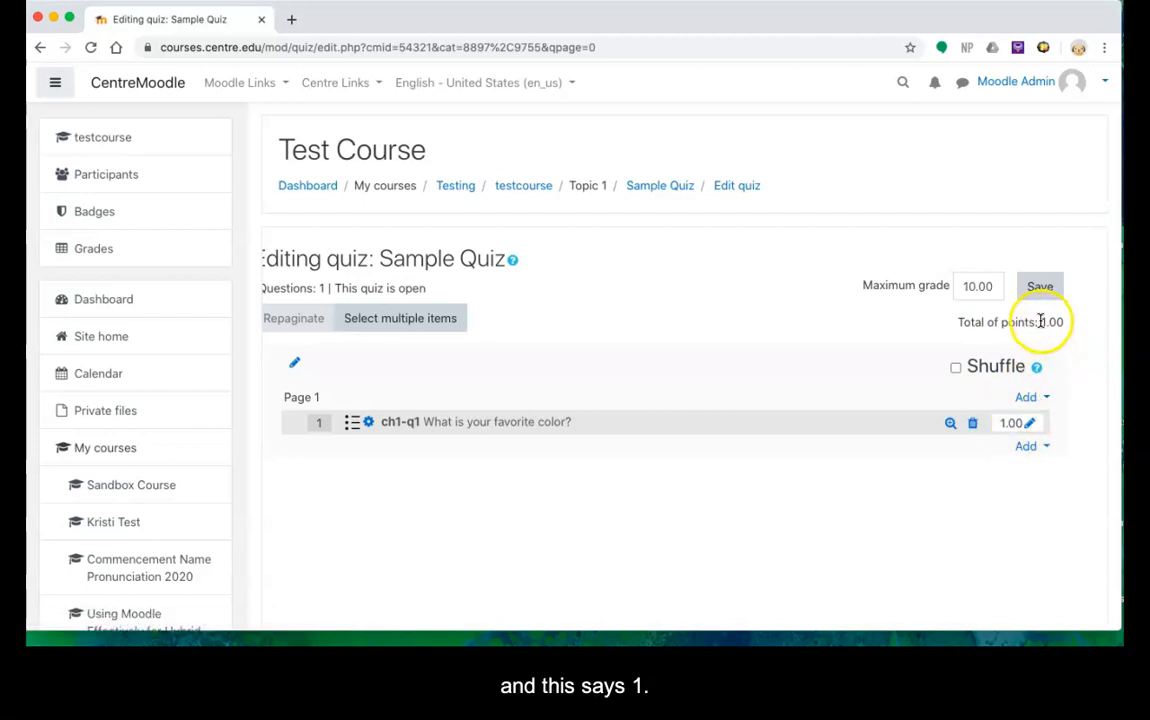
drag(1055, 321, 1065, 321)
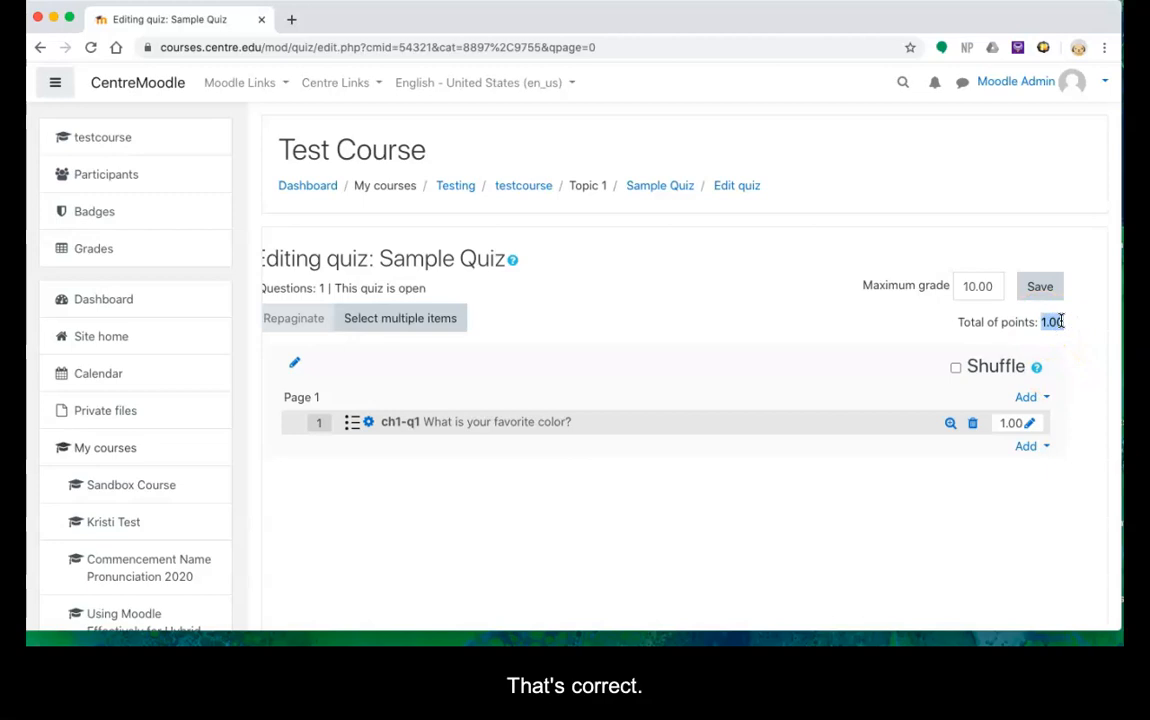
click(966, 285)
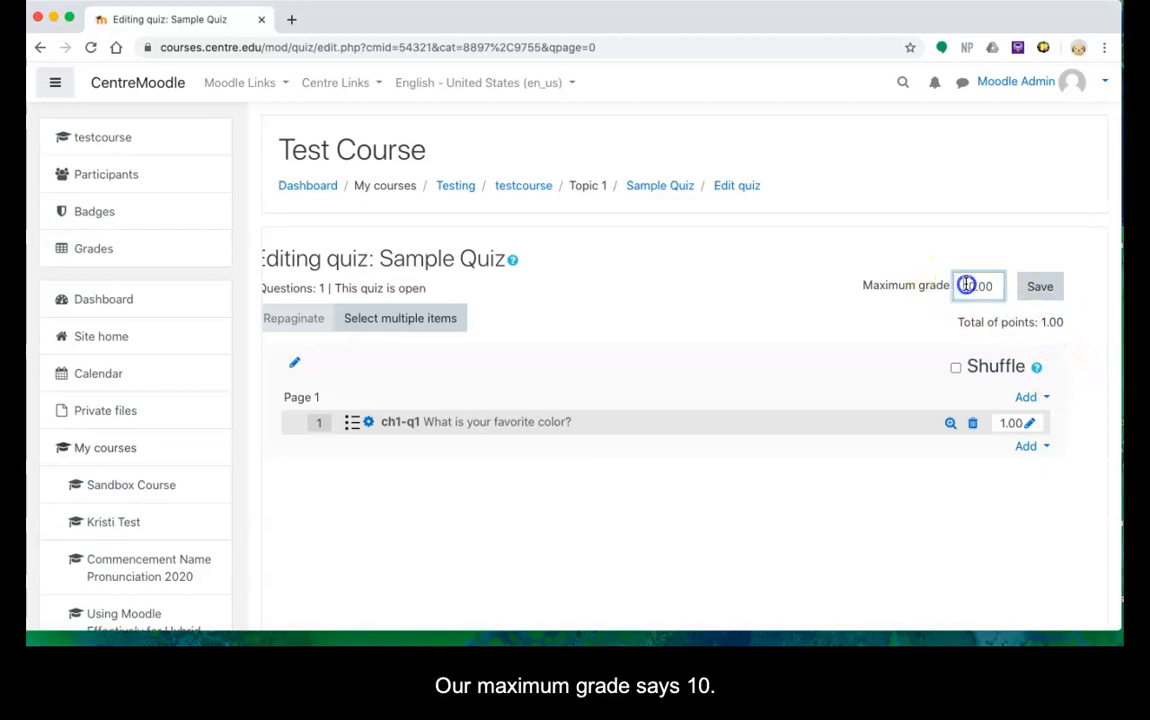
click(891, 328)
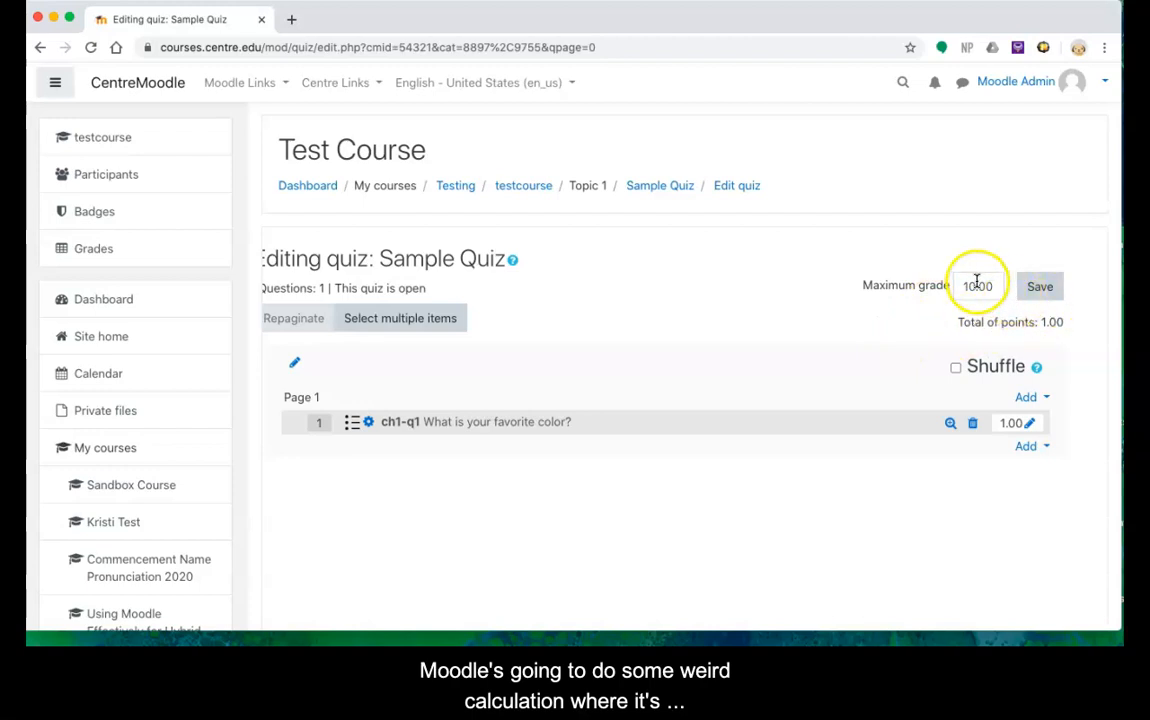
click(1055, 322)
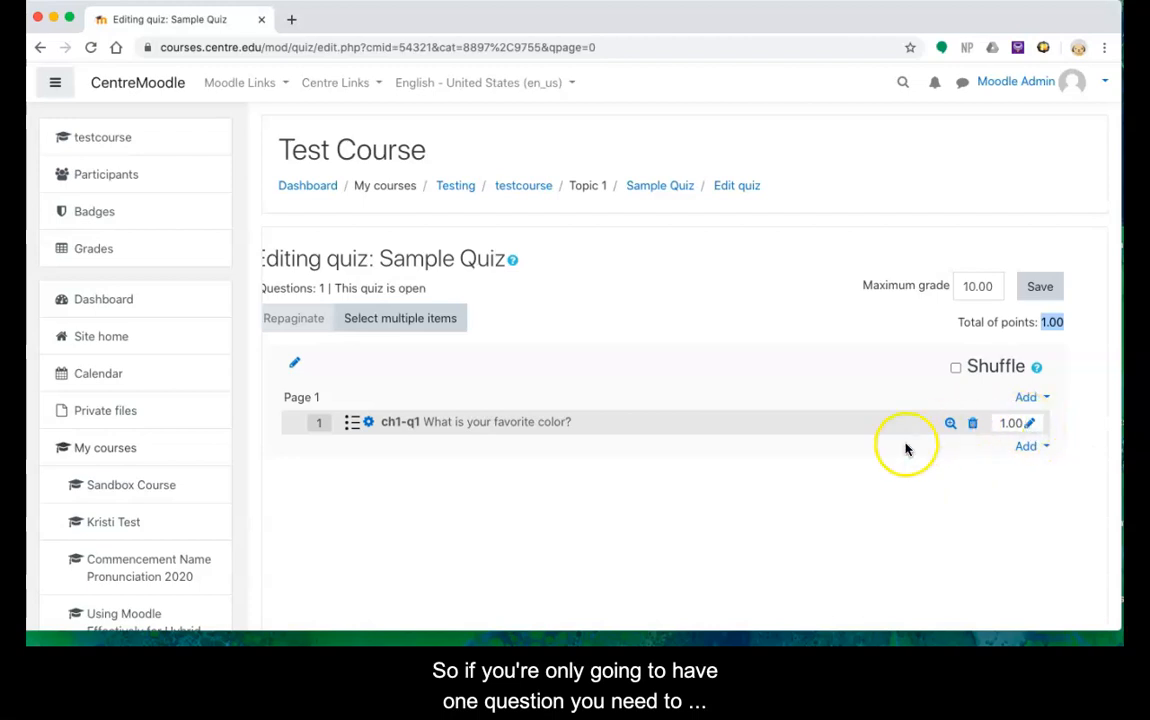
click(1031, 424)
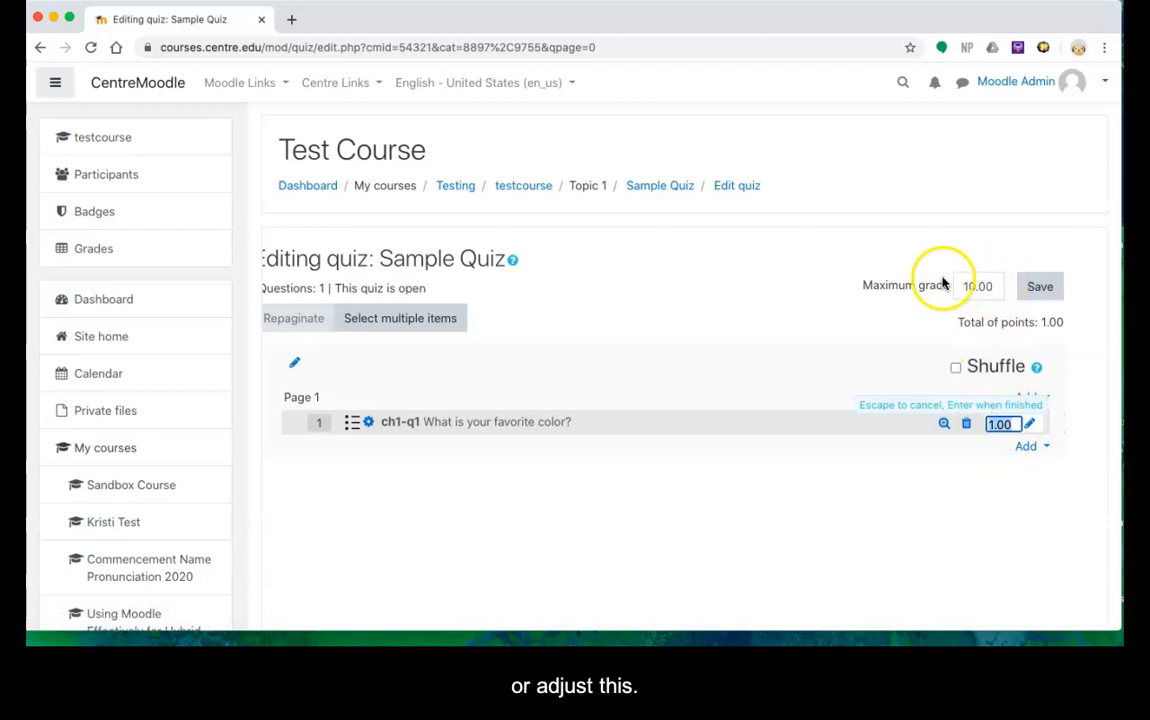
click(977, 458)
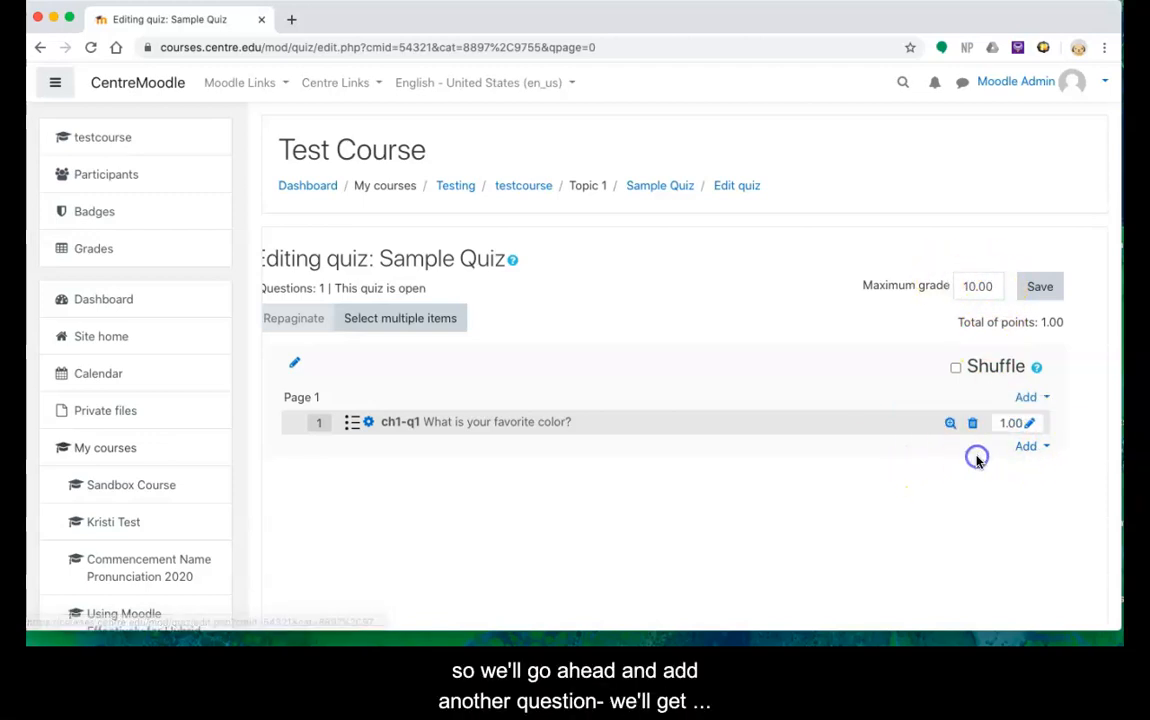
Start a new Essay question below the favorite color question in the quiz
click(1030, 447)
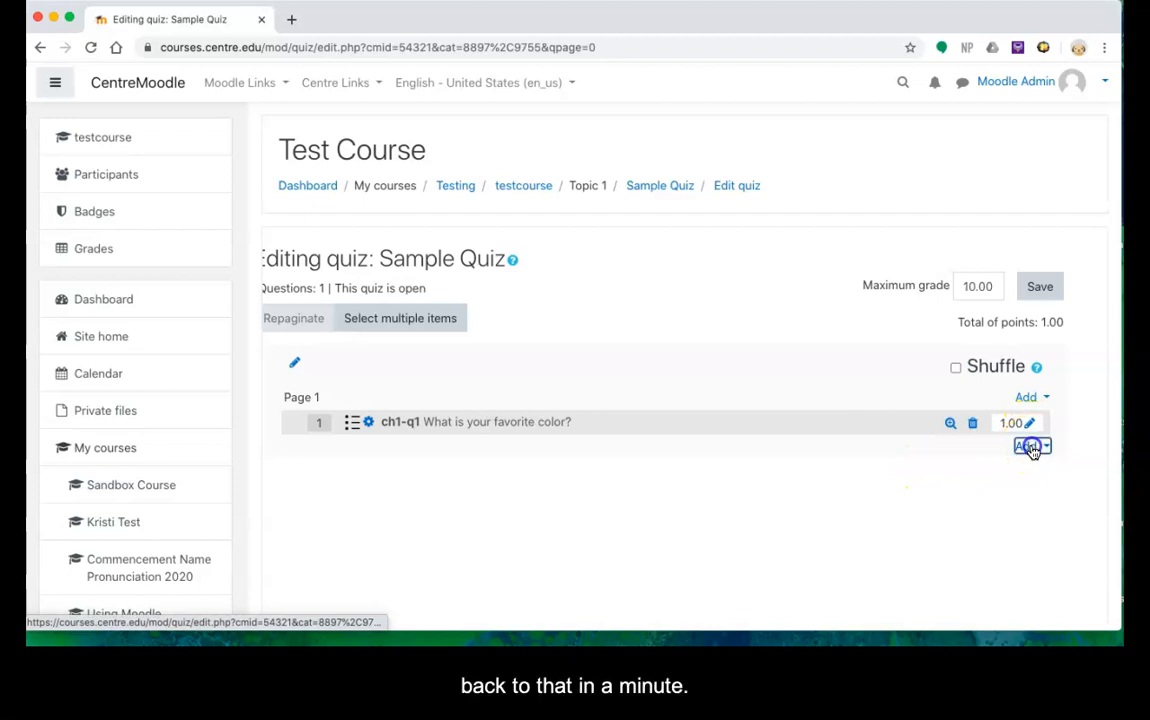
click(960, 476)
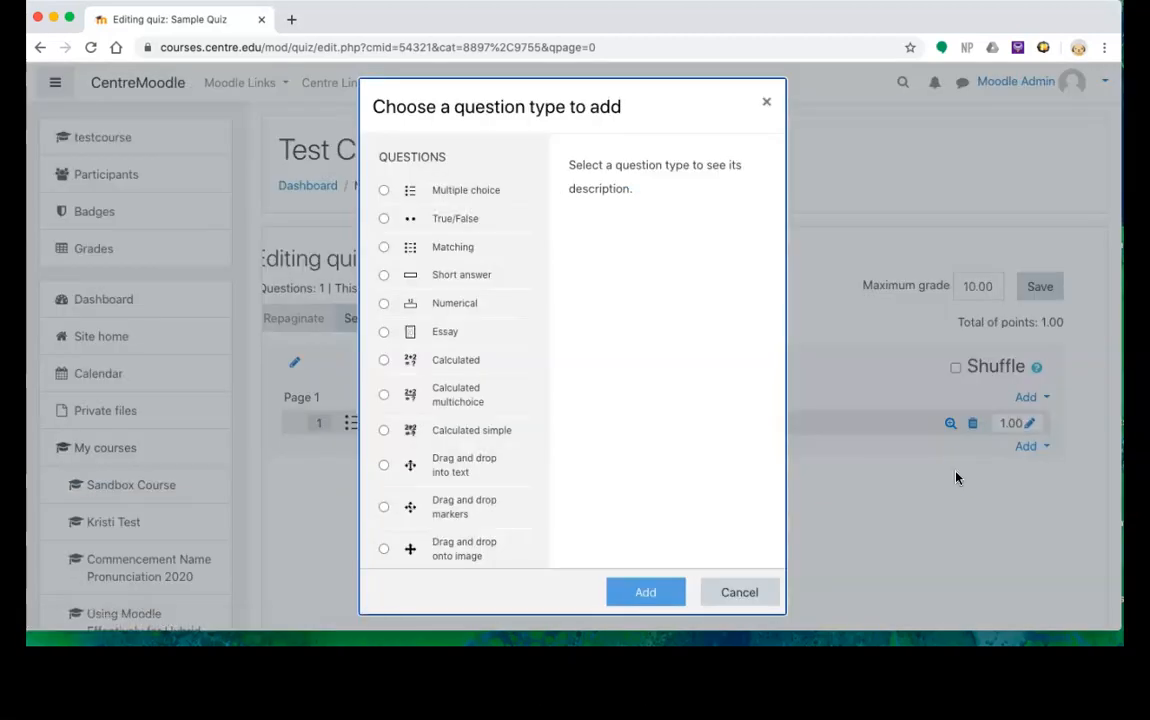
click(437, 332)
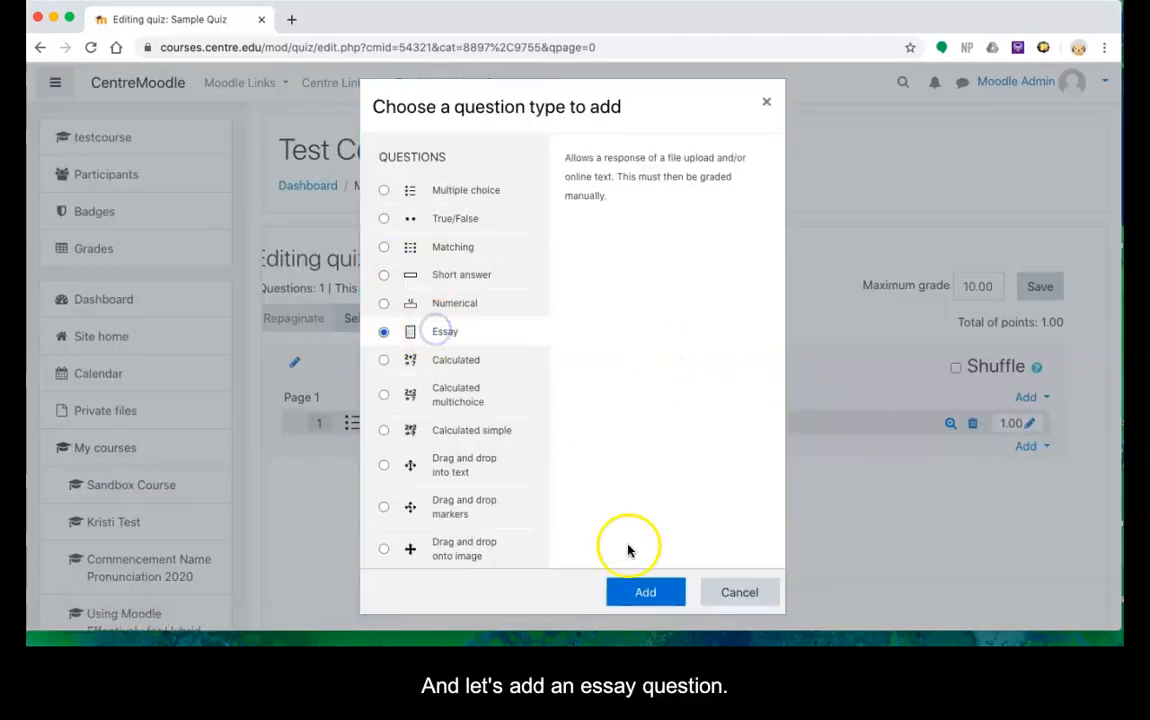
click(642, 592)
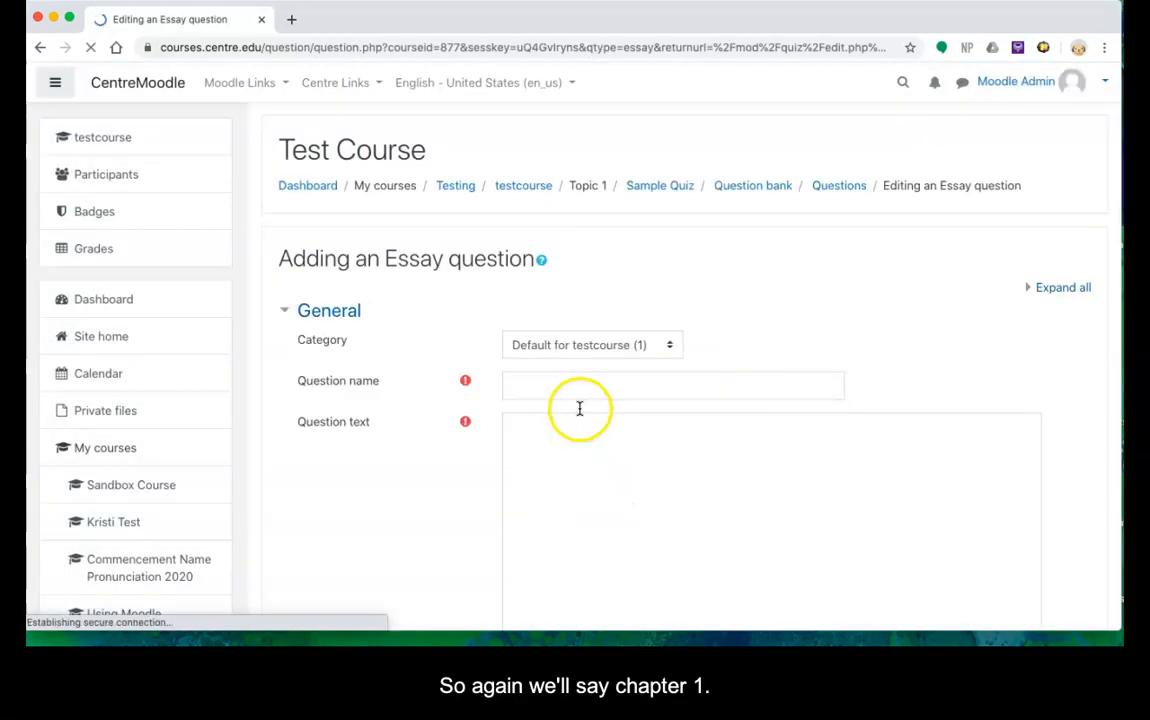
Name the essay question "ch1 - q2" and enter the question text "Briefly tell me about your favorite vacation memory."
click(561, 383)
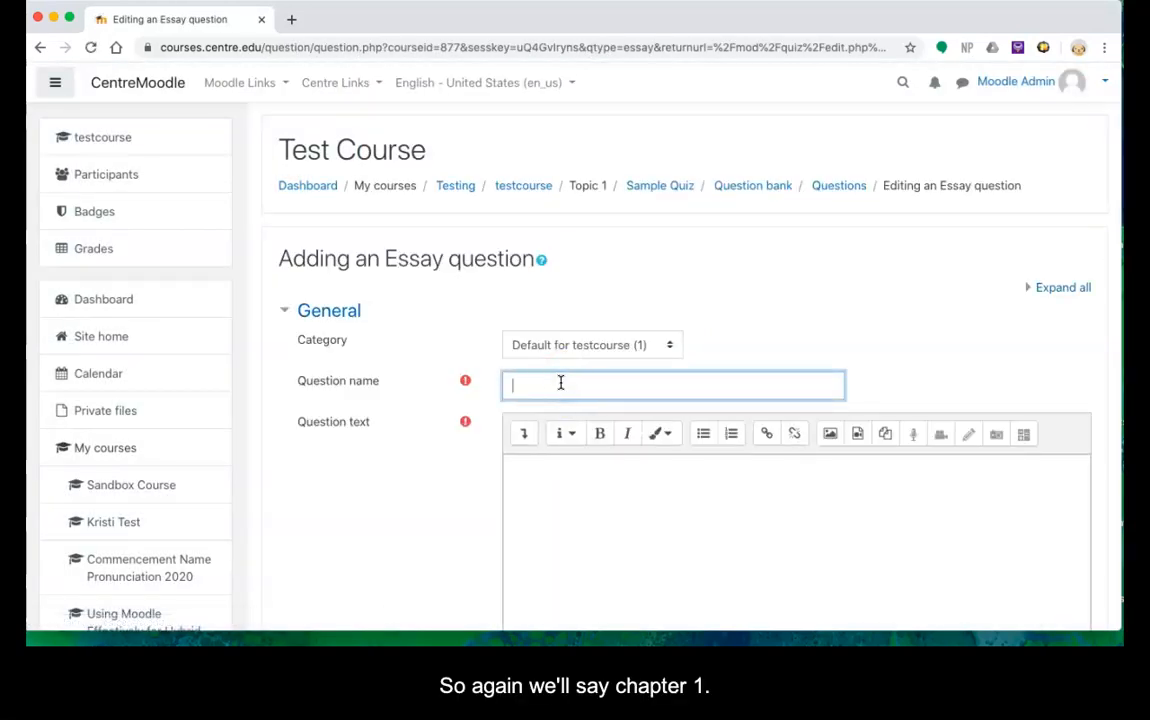
text(ch1 - q2)
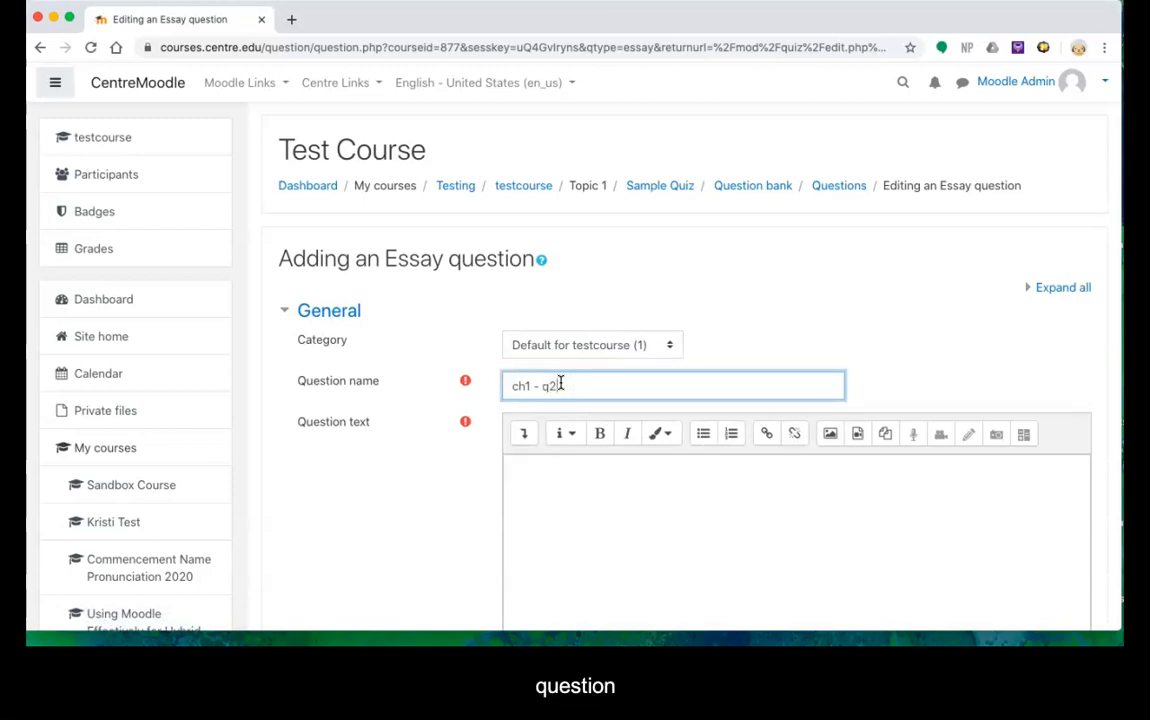
click(540, 471)
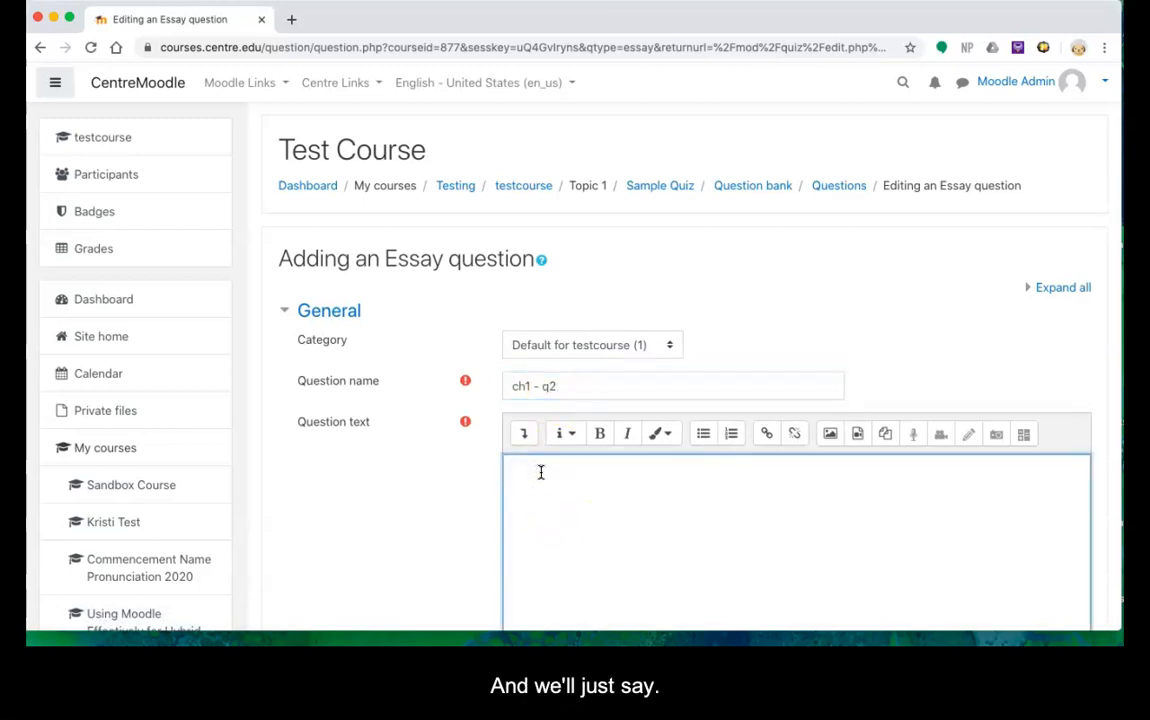
text(Briefly tell me )
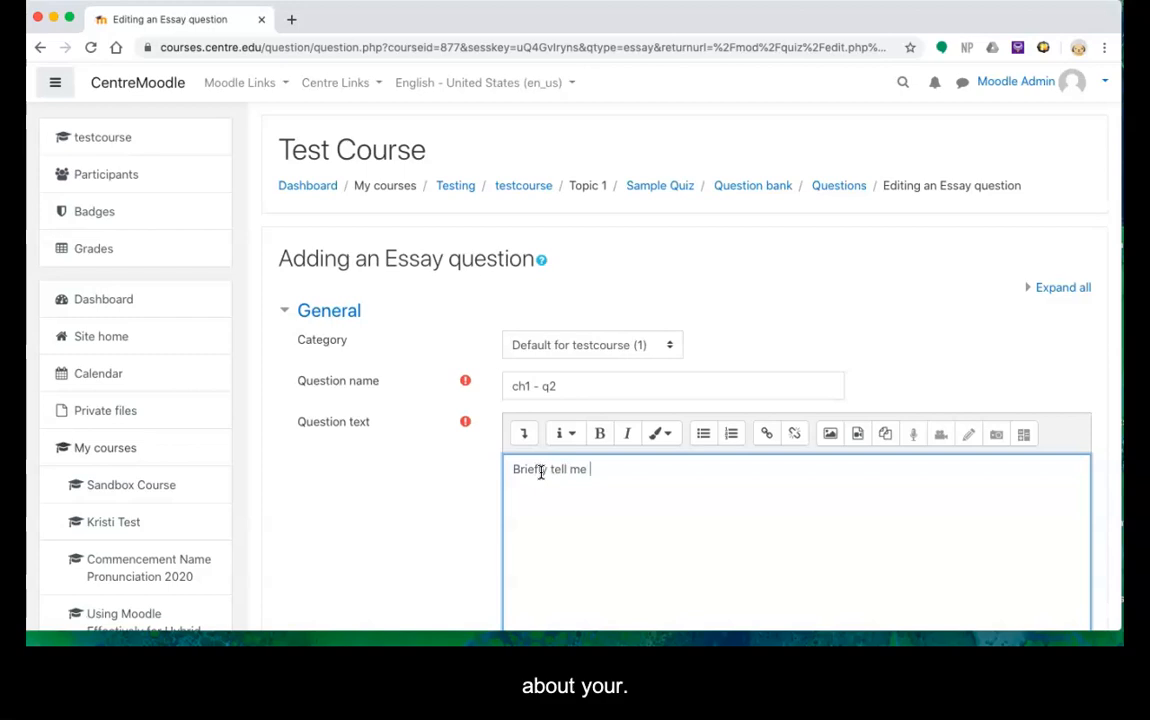
text(about your favorite)
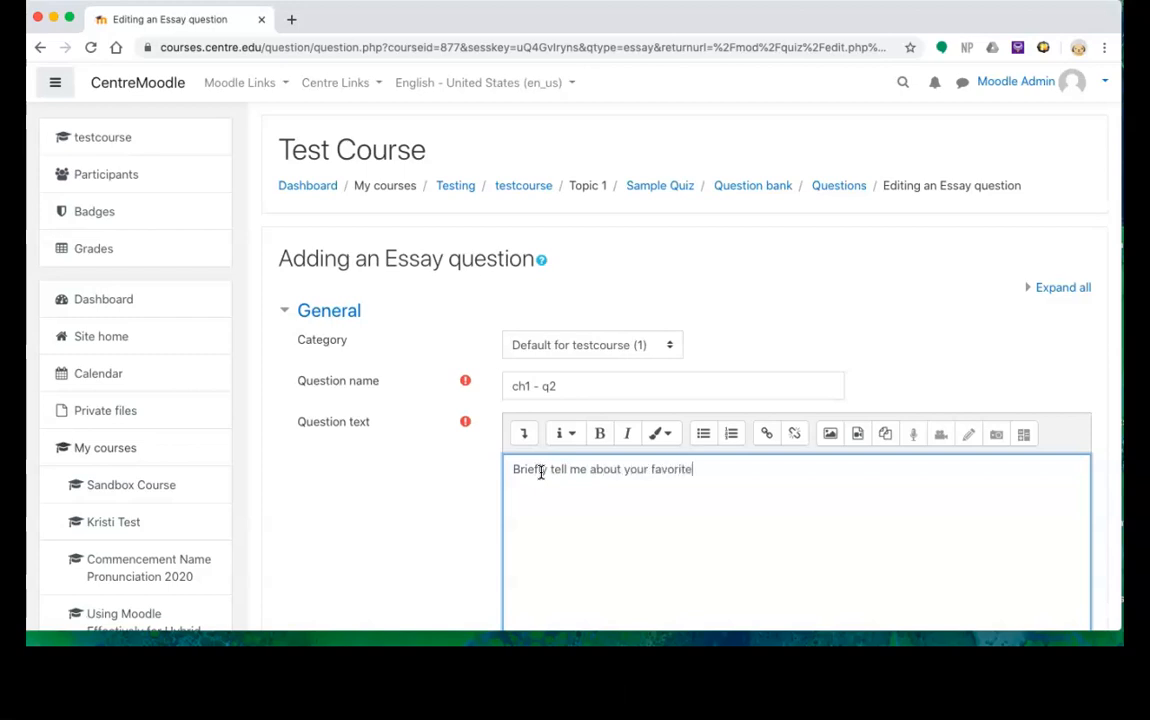
text( vacation memory.)
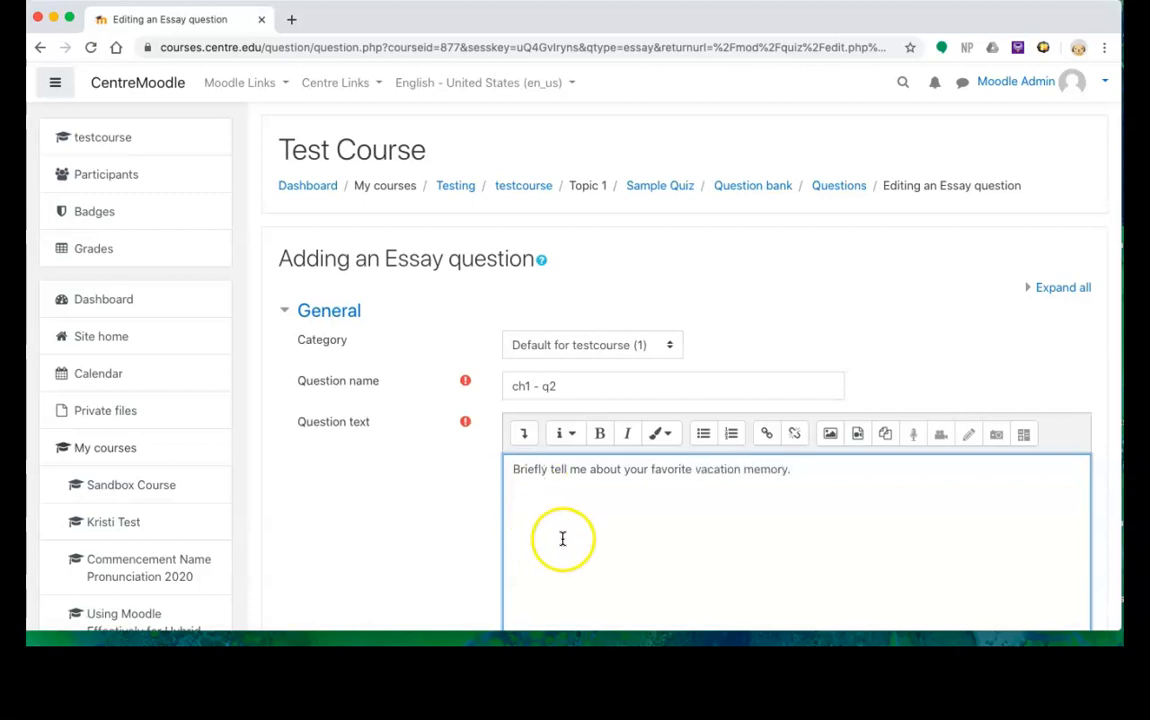
Review the essay question's response options, including the available input box sizes
scroll(562, 537, down, 10)
scroll(562, 538, down, 3)
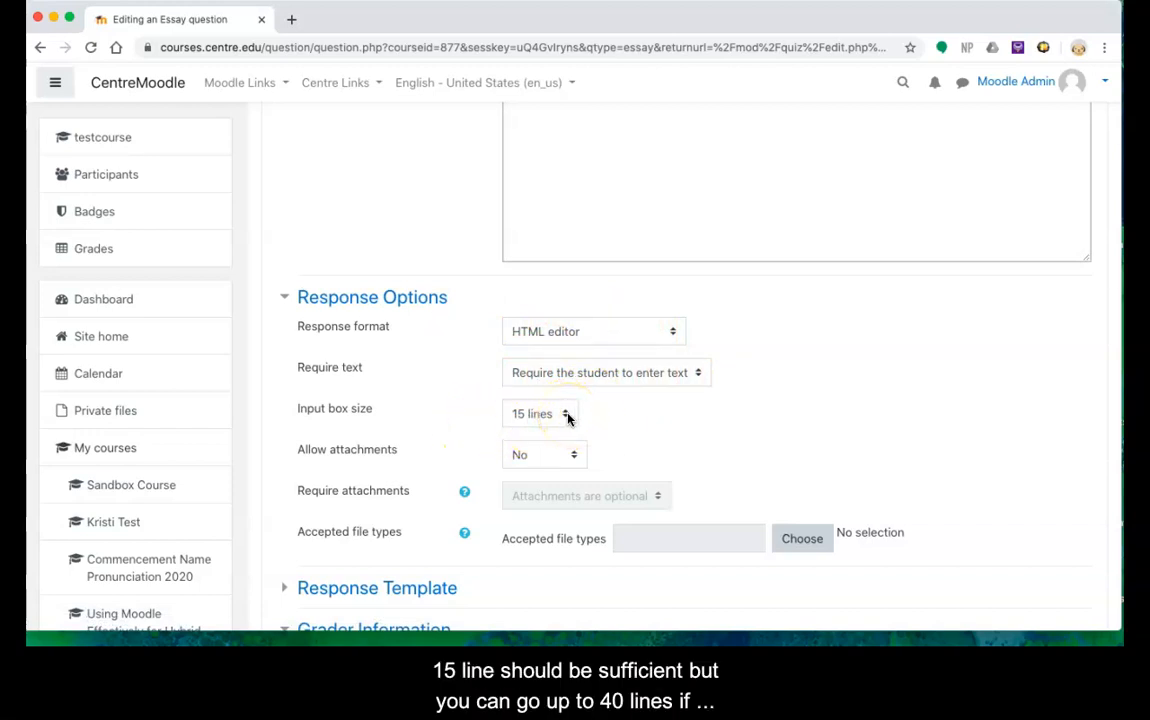
click(567, 416)
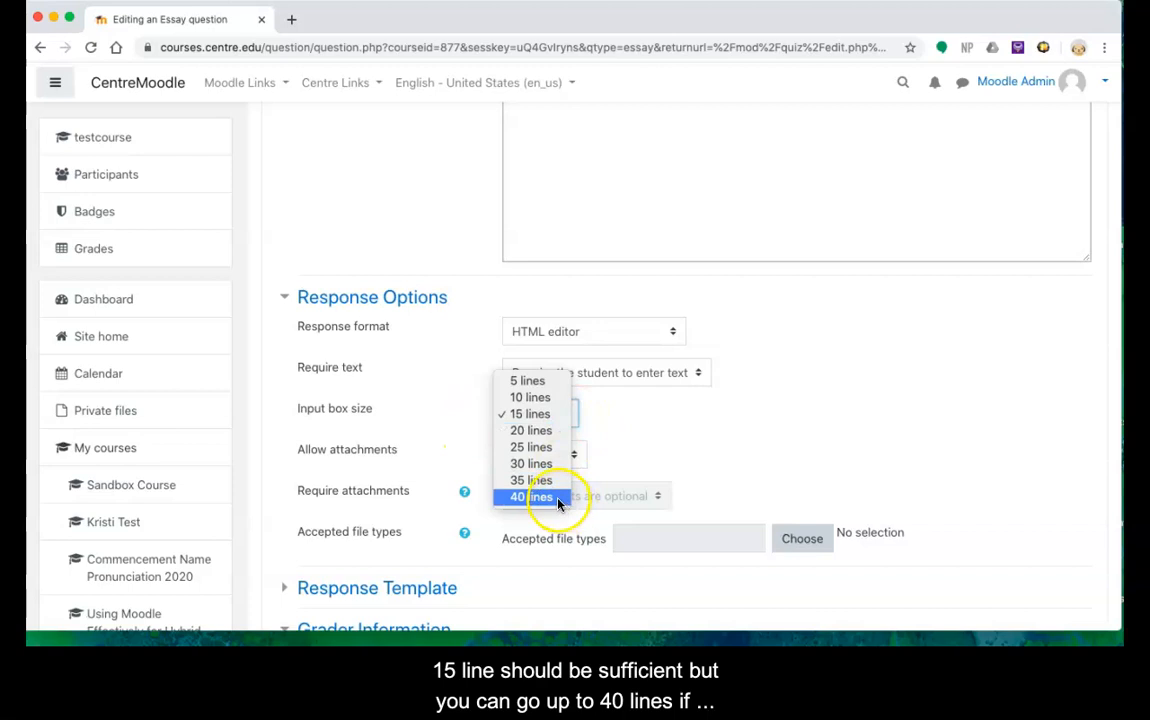
click(602, 422)
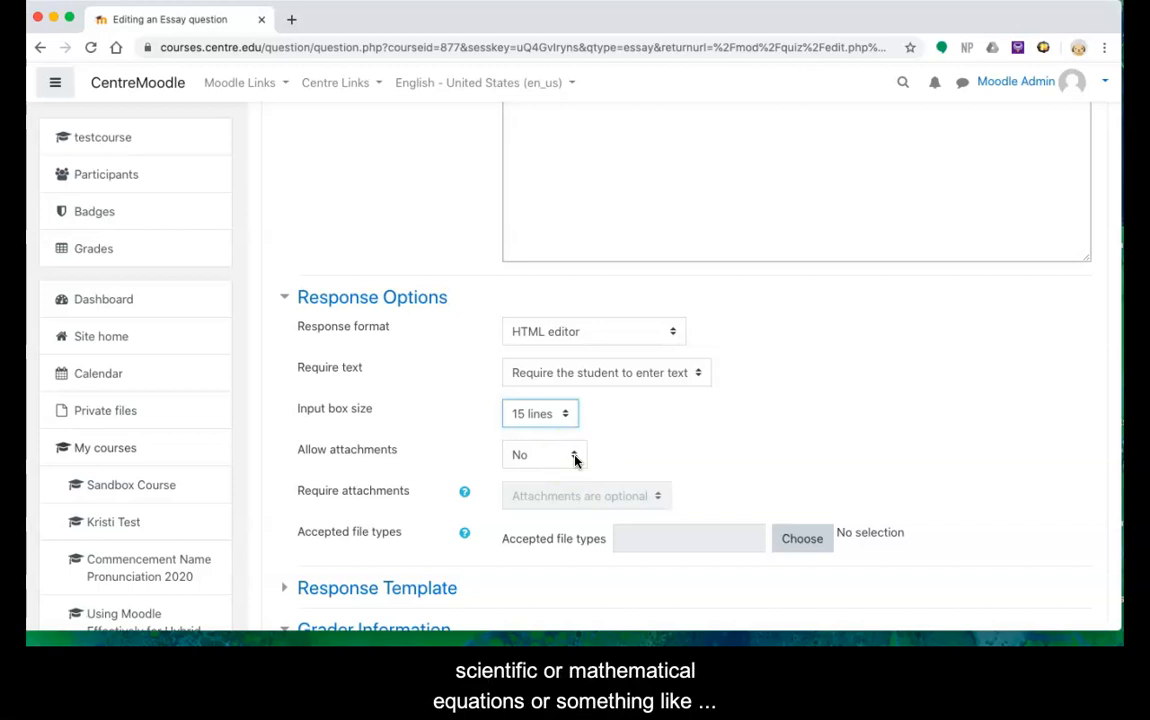
Check how many attachments the essay question can allow, then save the question with attachments left at No
click(575, 457)
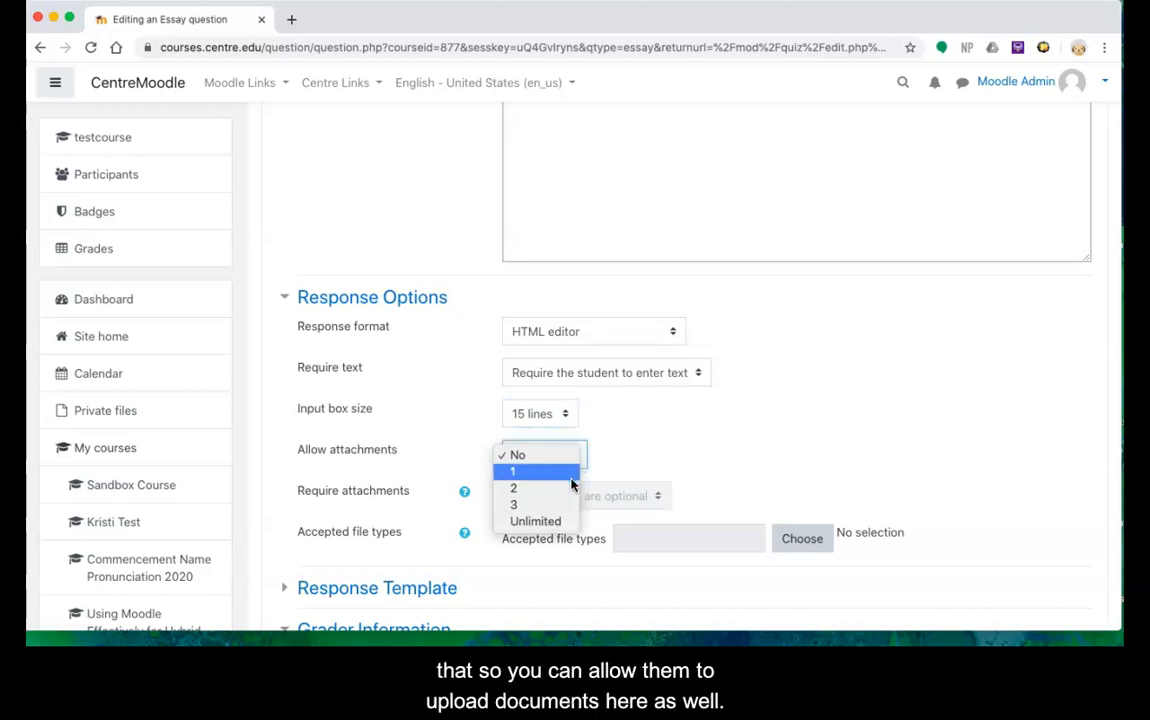
click(672, 443)
scroll(415, 538, down, 5)
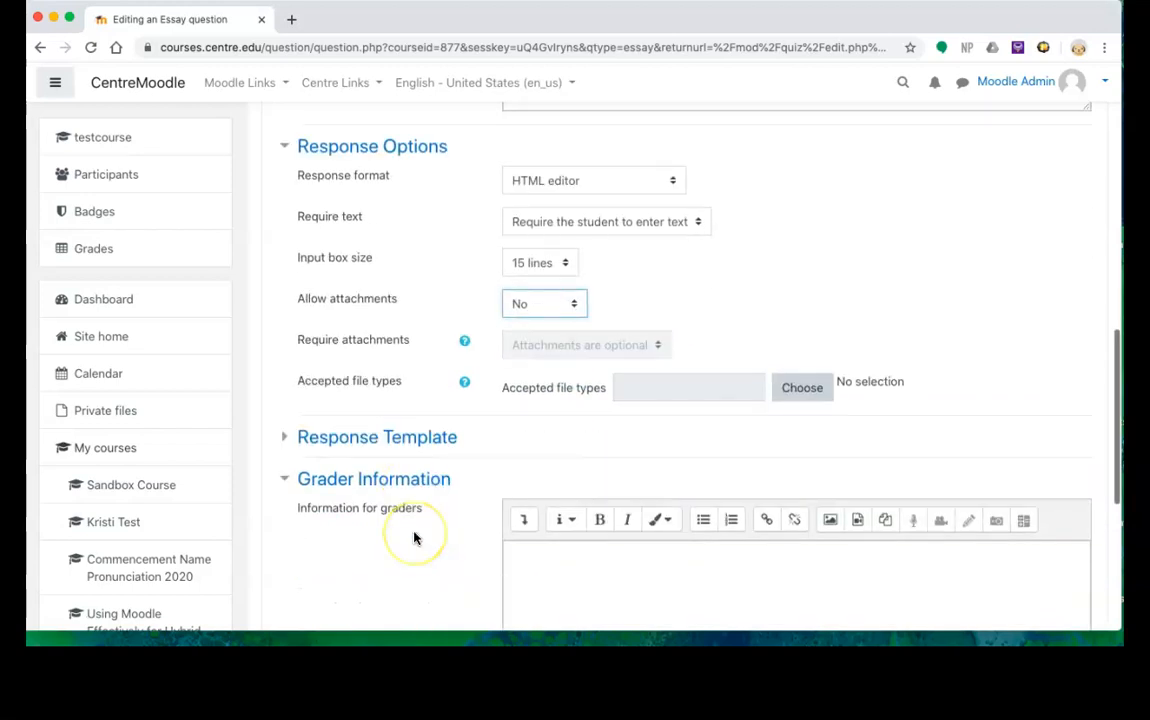
scroll(415, 538, down, 1)
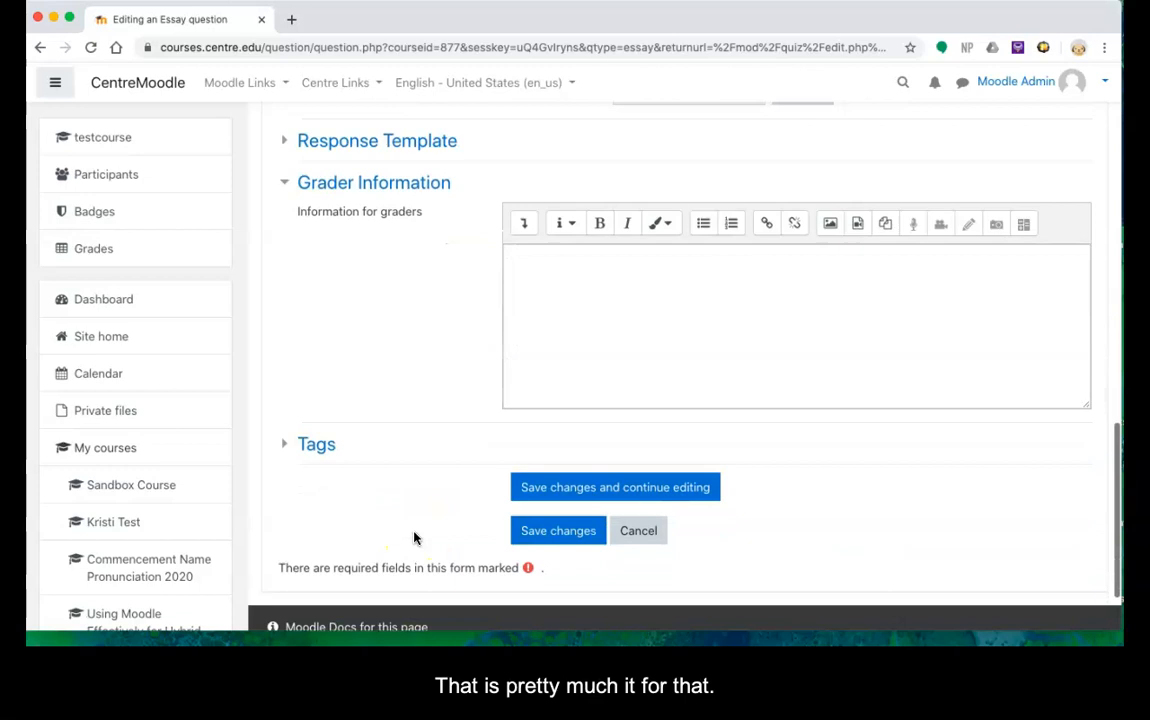
click(578, 469)
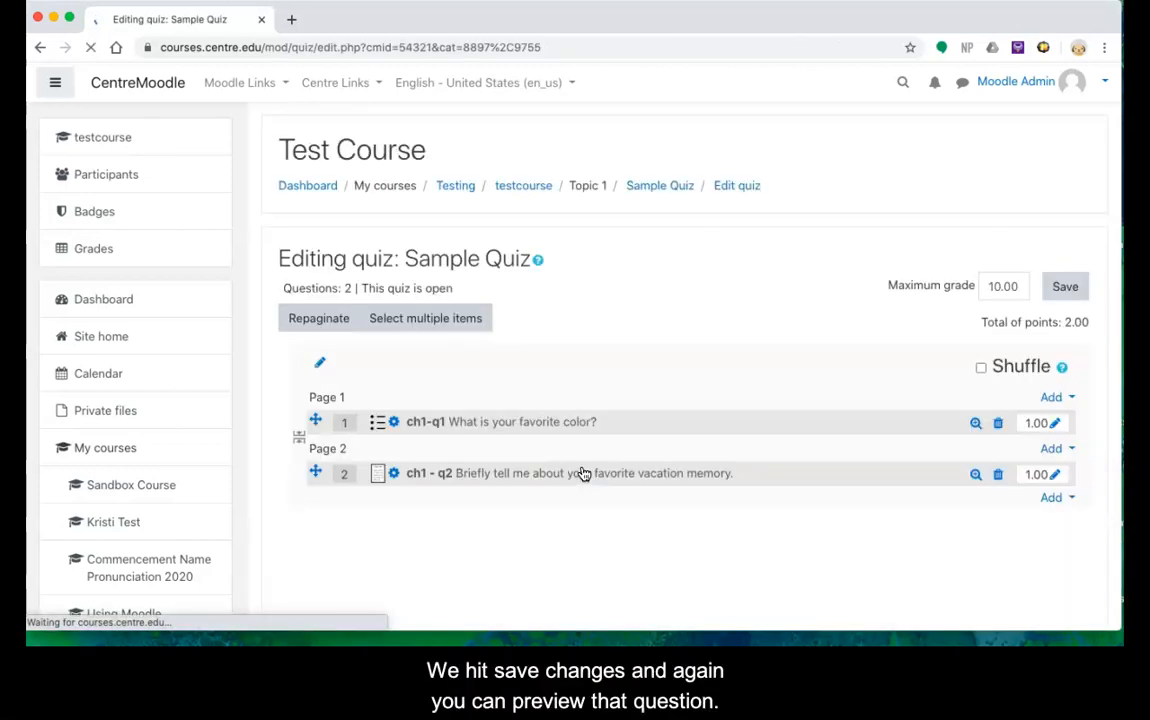
Preview the essay question as students see it, inspect the answer editor's expanded formatting tools, and close the preview
click(975, 474)
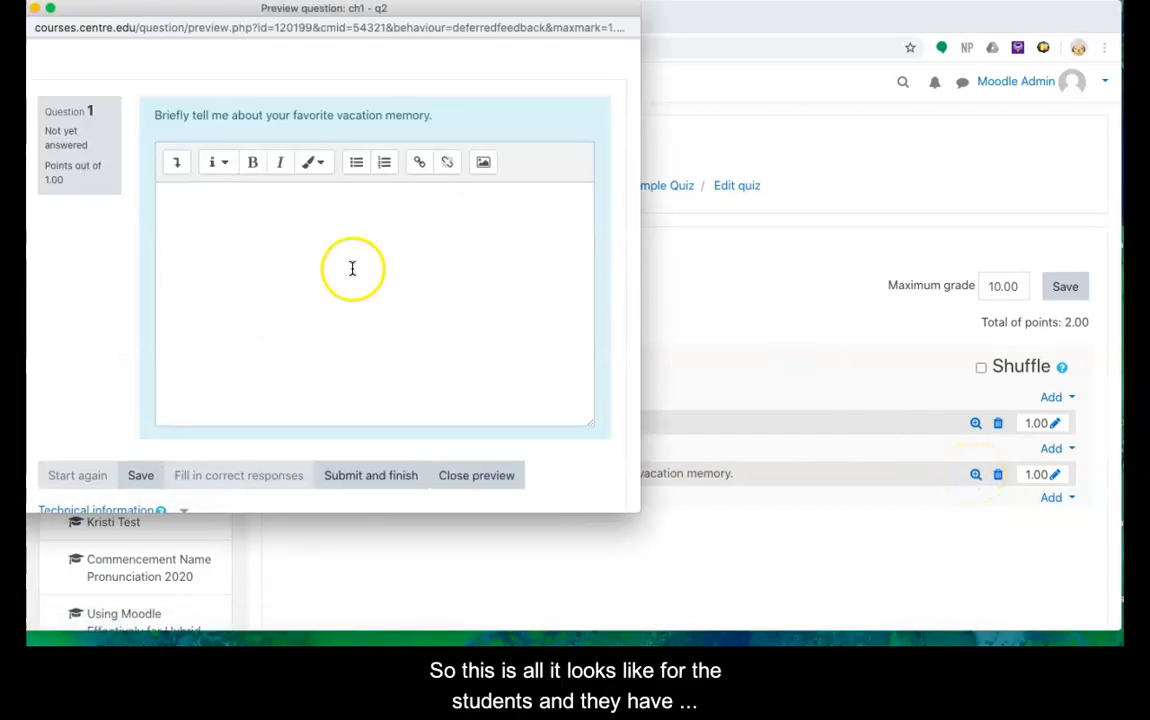
click(176, 166)
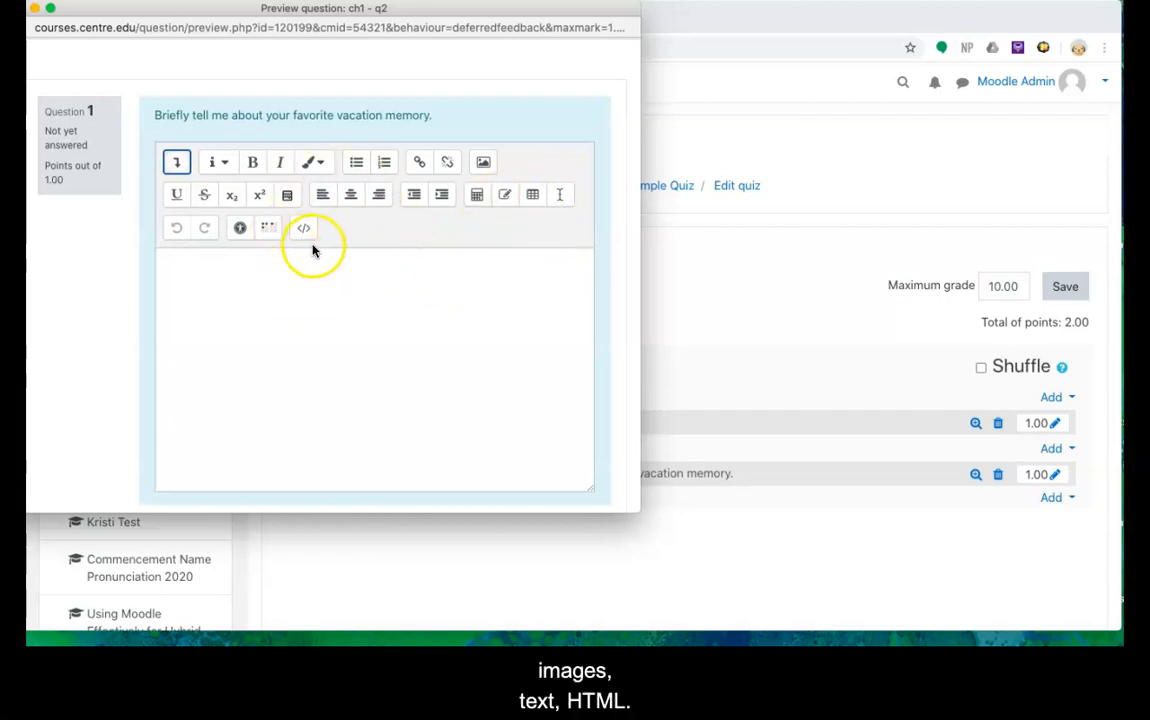
click(177, 166)
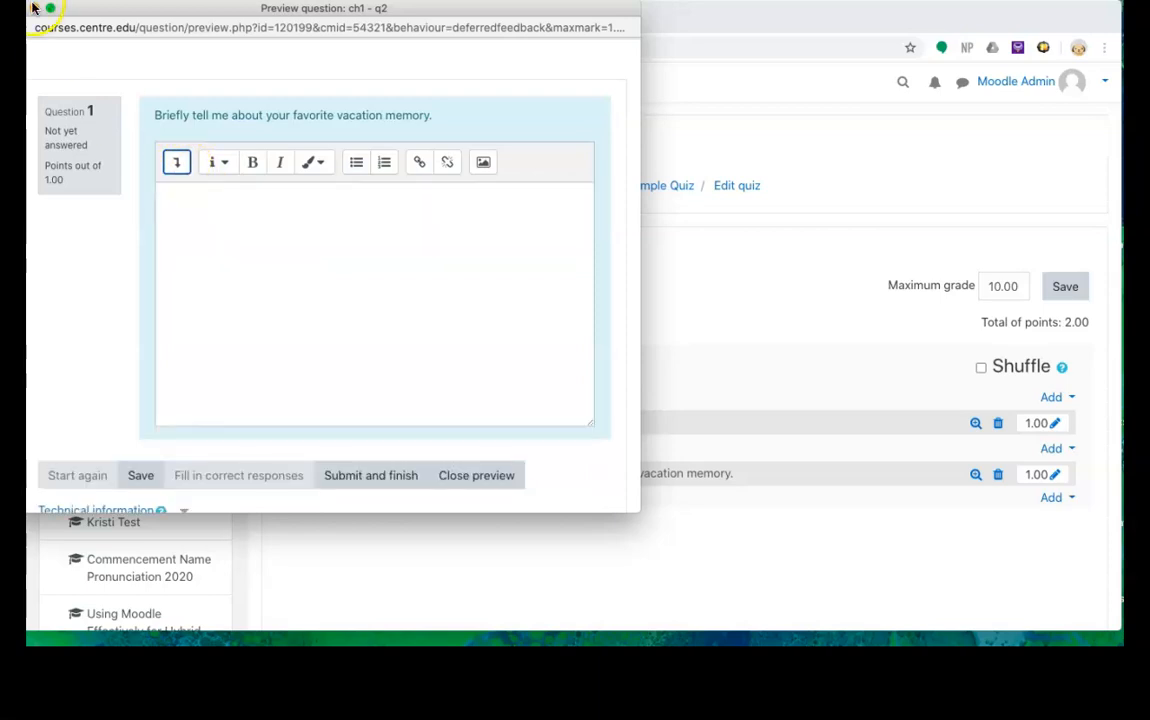
drag(85, 10, 140, 10)
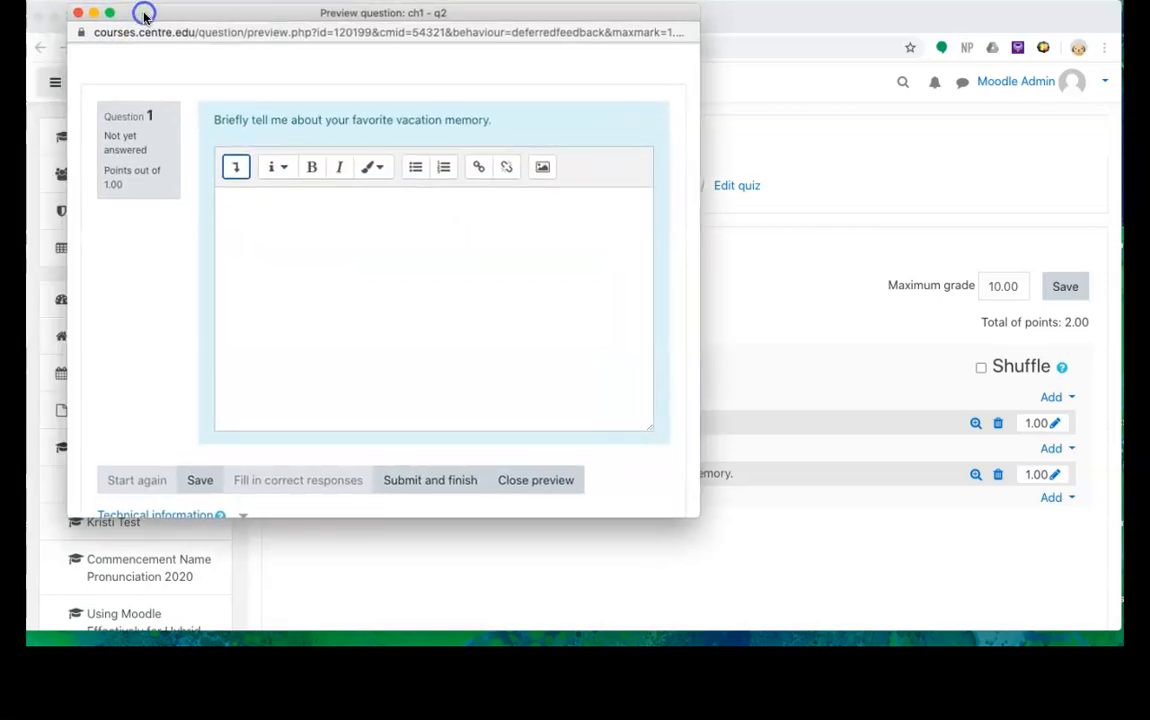
click(87, 9)
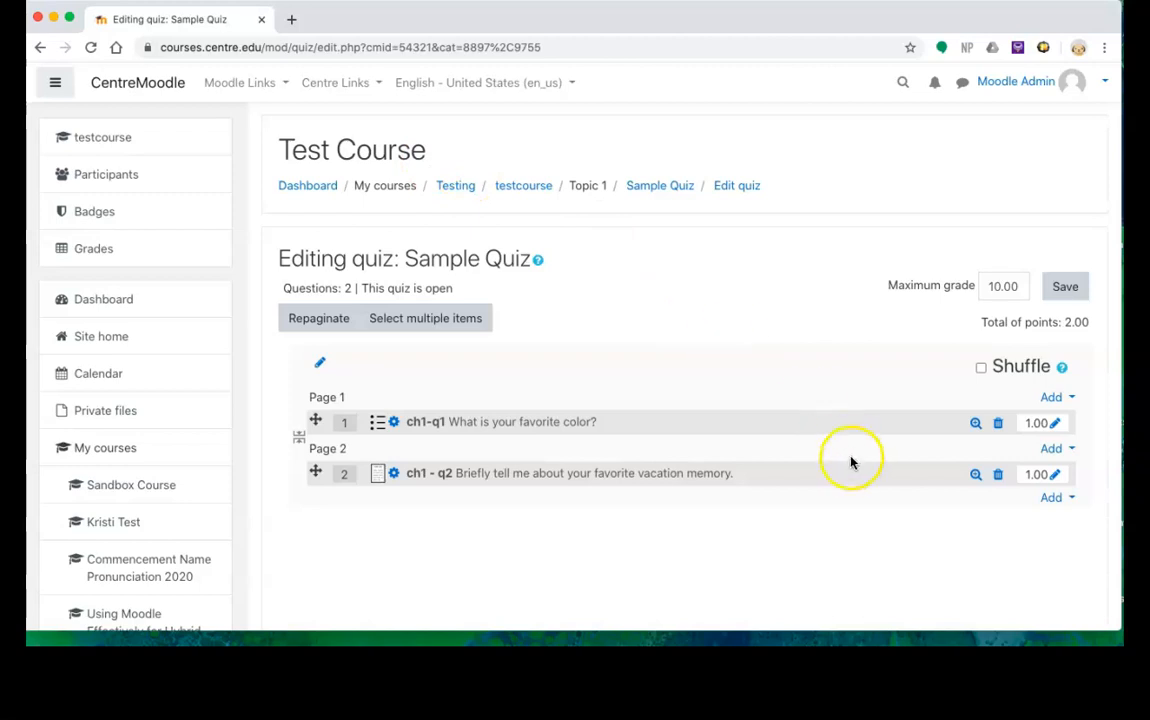
Set the points of both the favorite color and vacation memory questions to 5 and save the quiz's maximum grade
click(1056, 425)
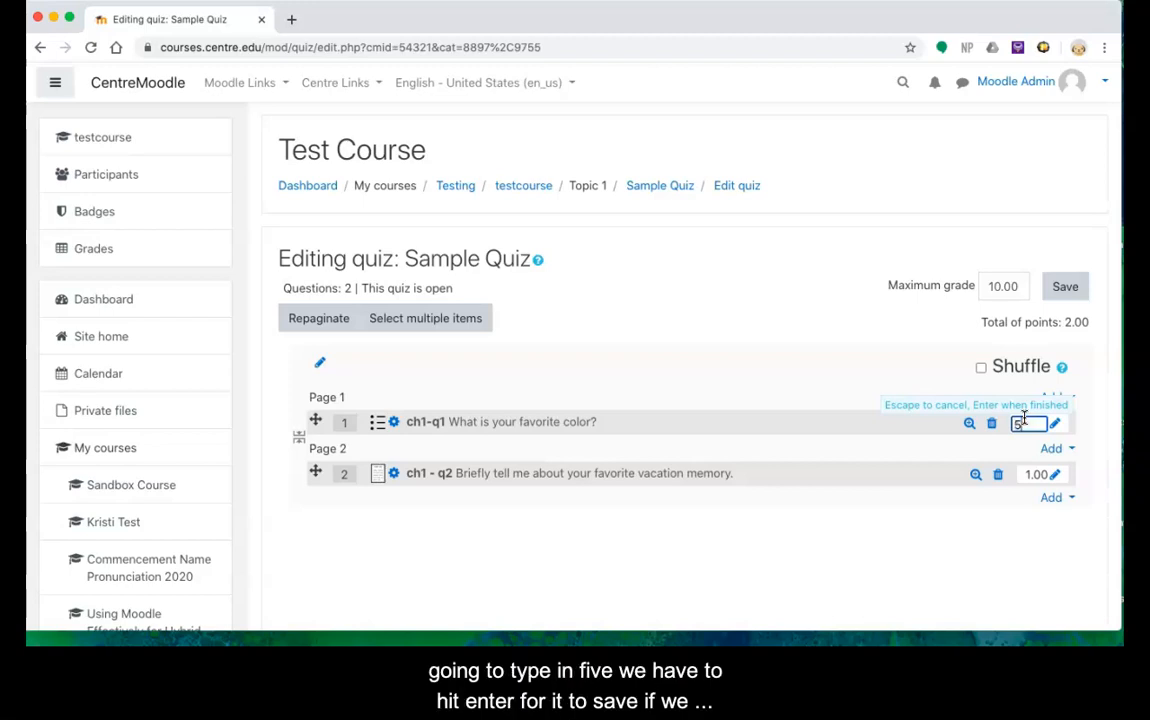
key(Return)
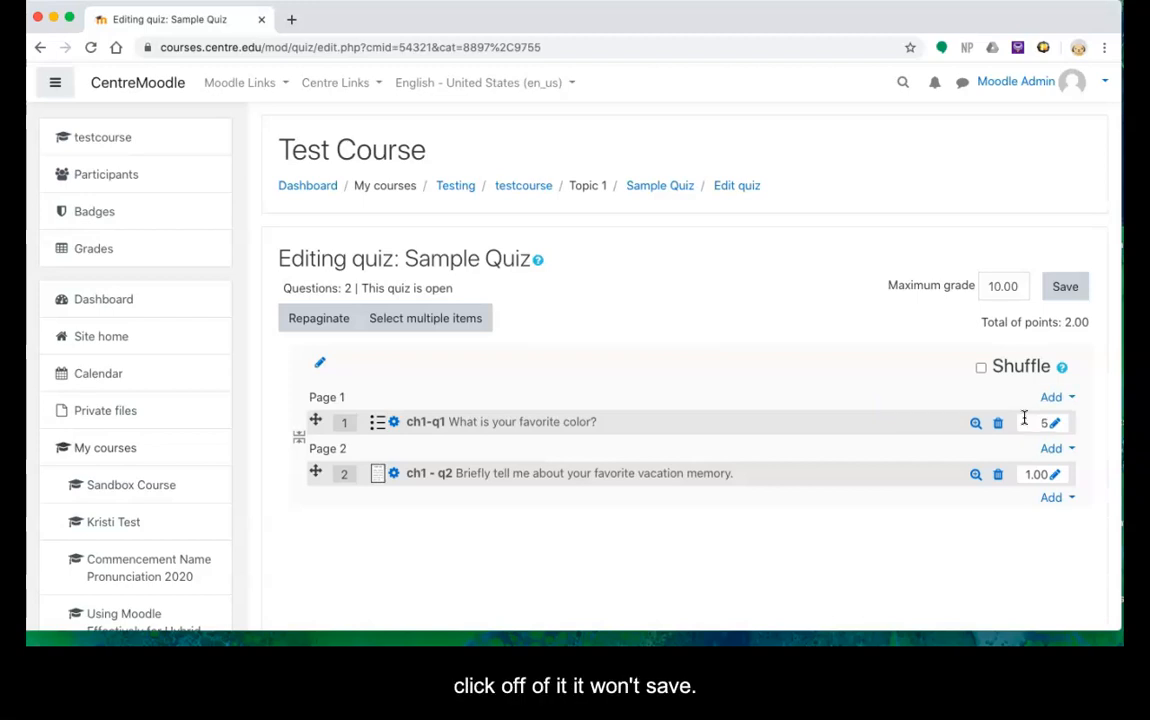
click(1055, 477)
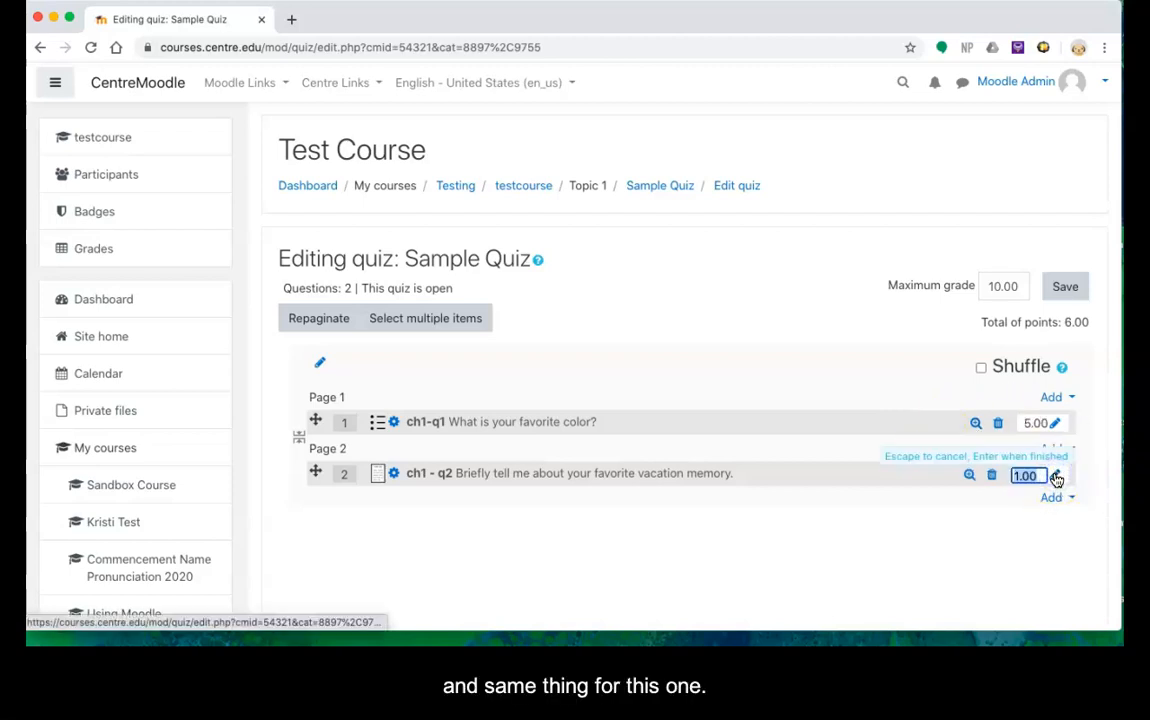
key(Return)
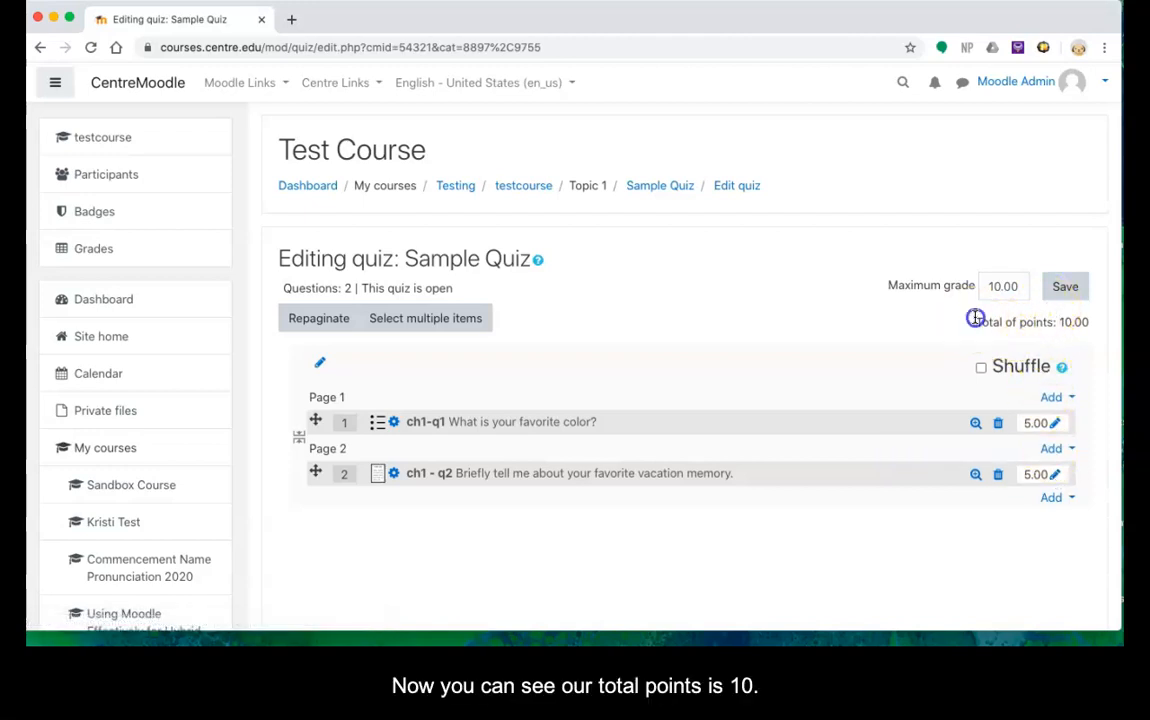
drag(975, 321, 1080, 320)
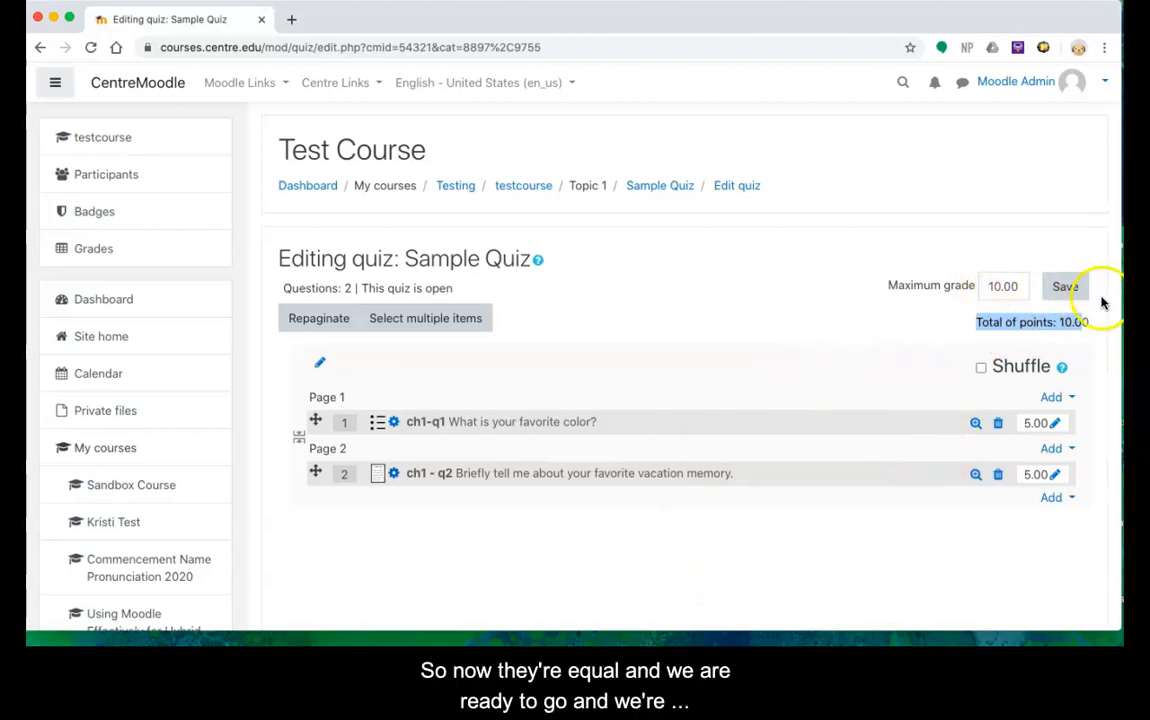
click(1066, 288)
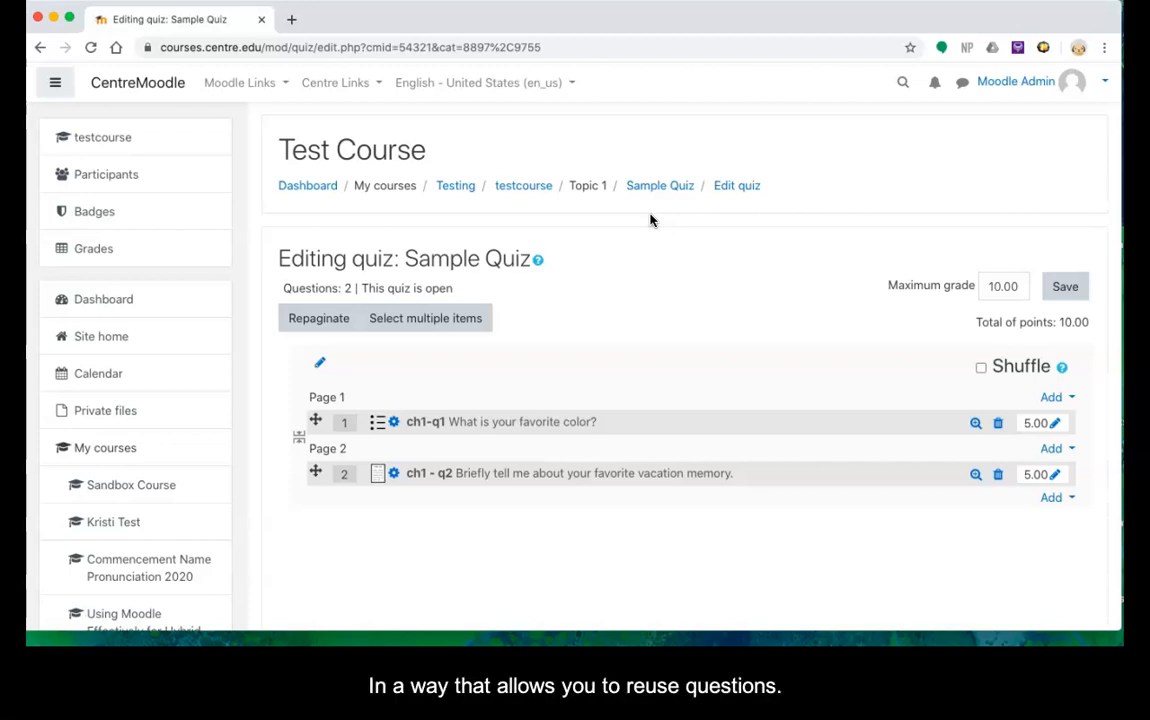
Return to the testcourse main page and open the question bank's category settings from the full course administration
click(522, 190)
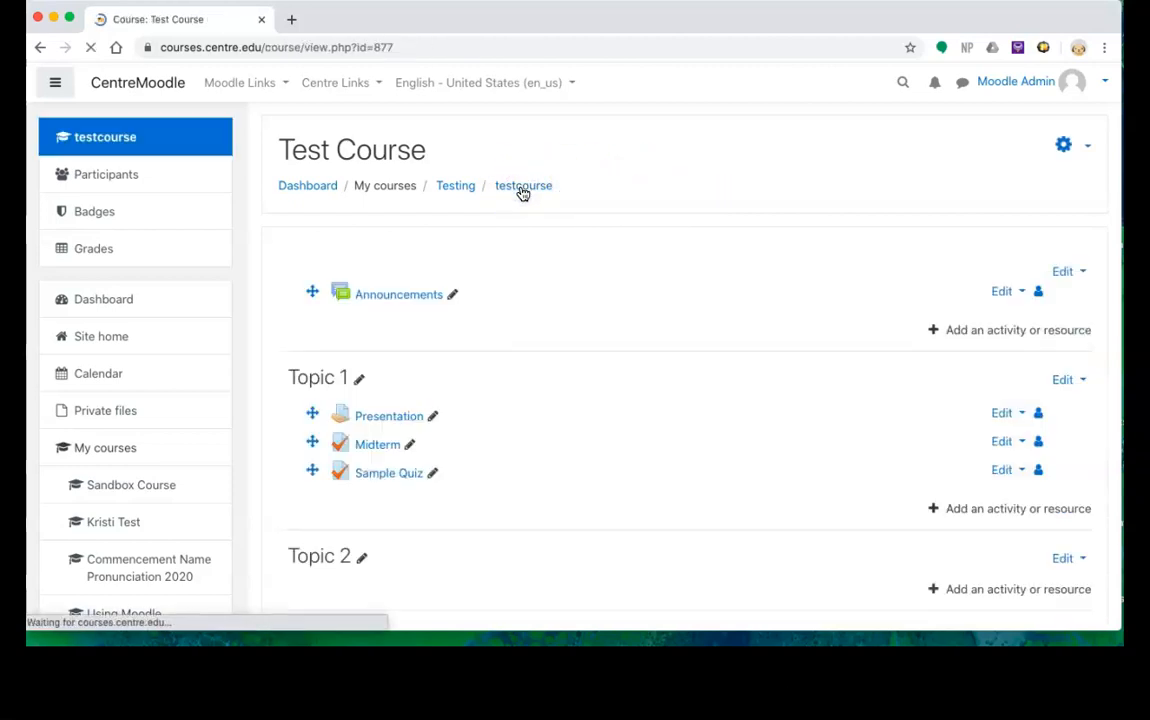
click(1083, 150)
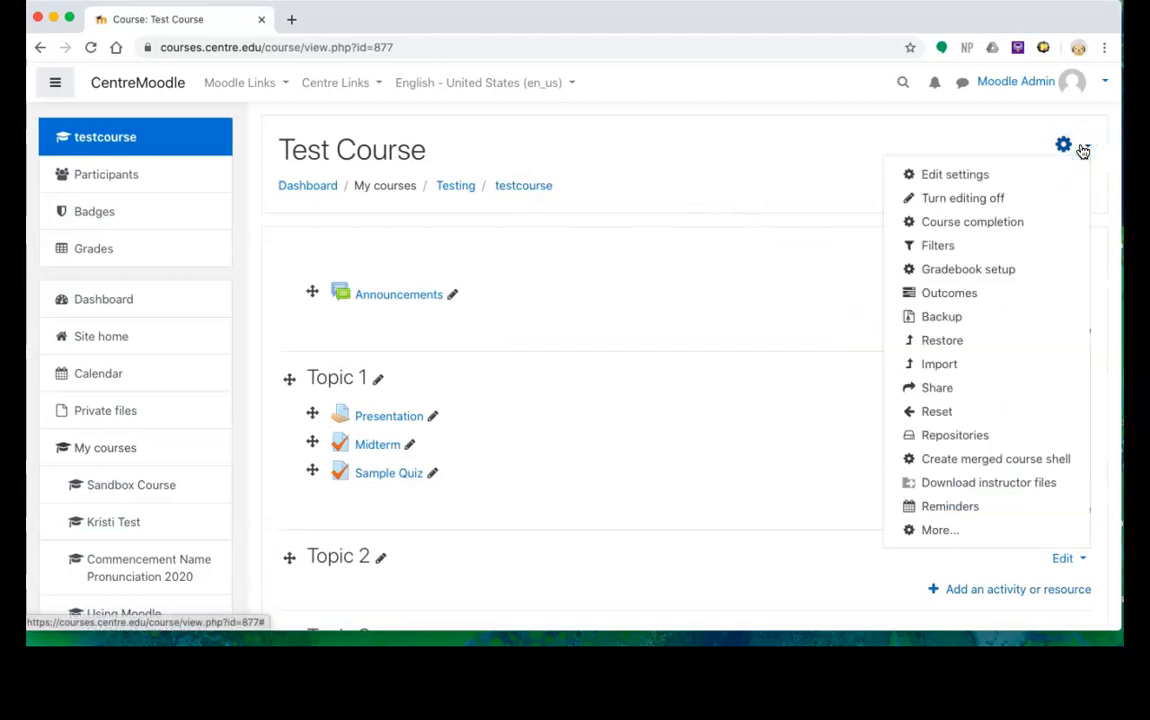
click(940, 533)
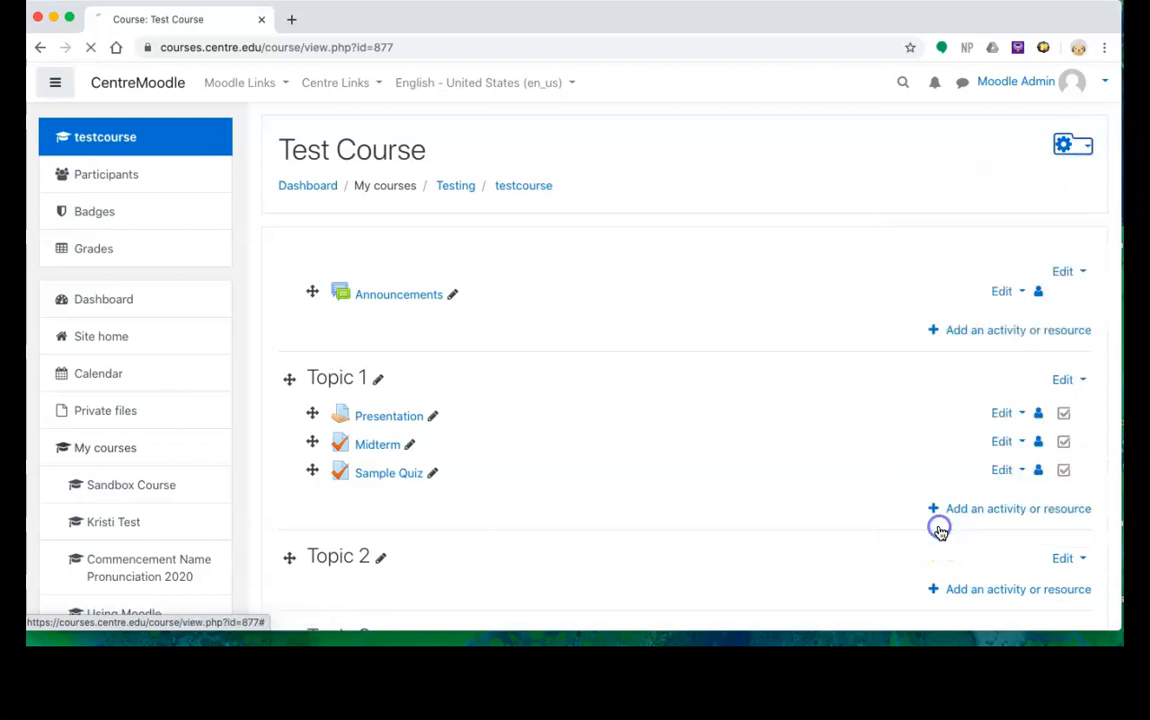
scroll(668, 470, down, 2)
scroll(668, 472, down, 4)
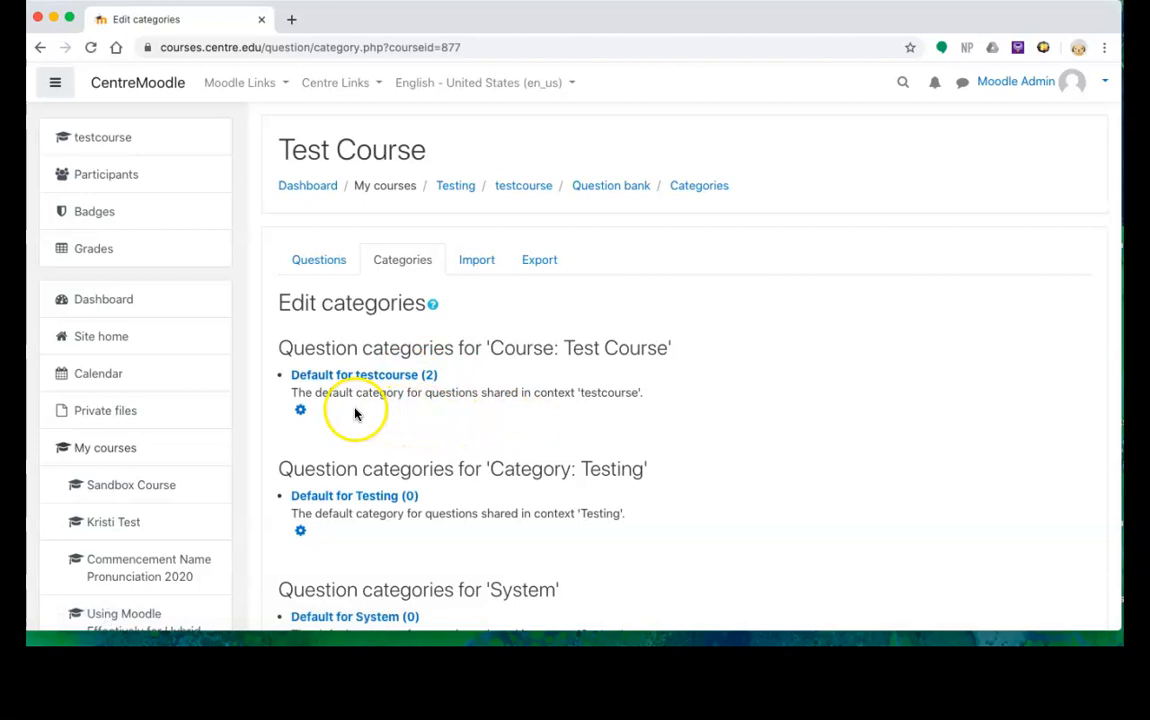
Examine the existing question categories at the course, Testing and System levels and the form for adding a category
scroll(446, 420, down, 2)
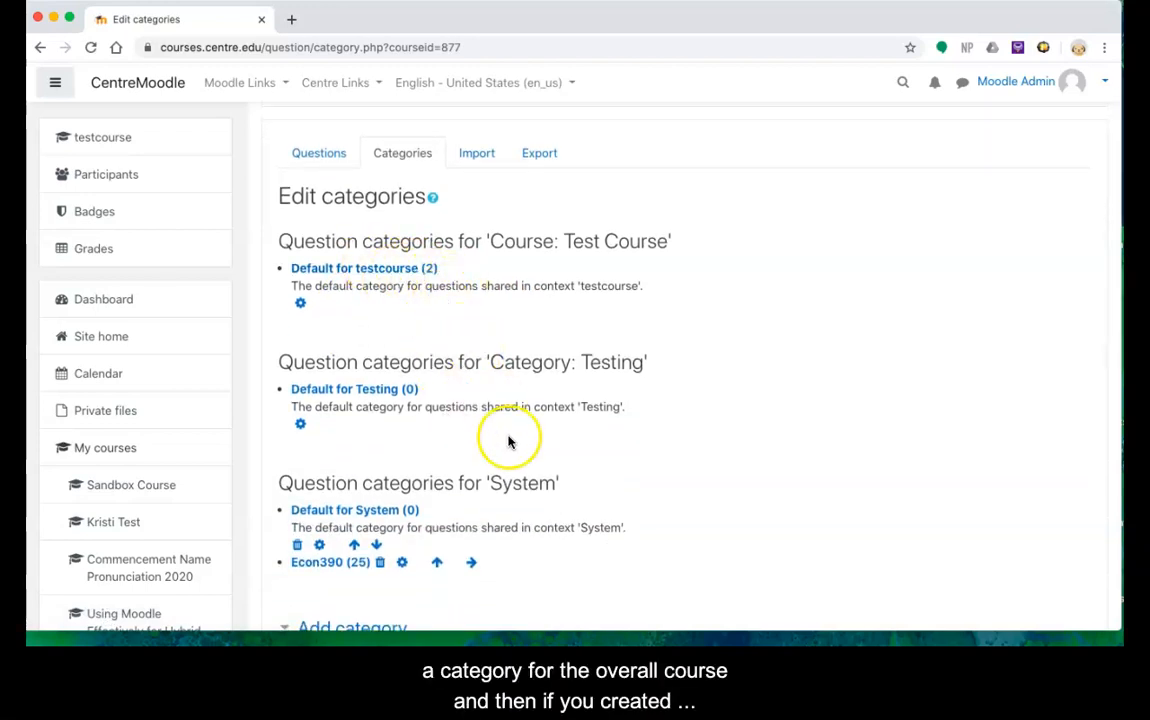
scroll(508, 443, down, 3)
scroll(508, 445, up, 2)
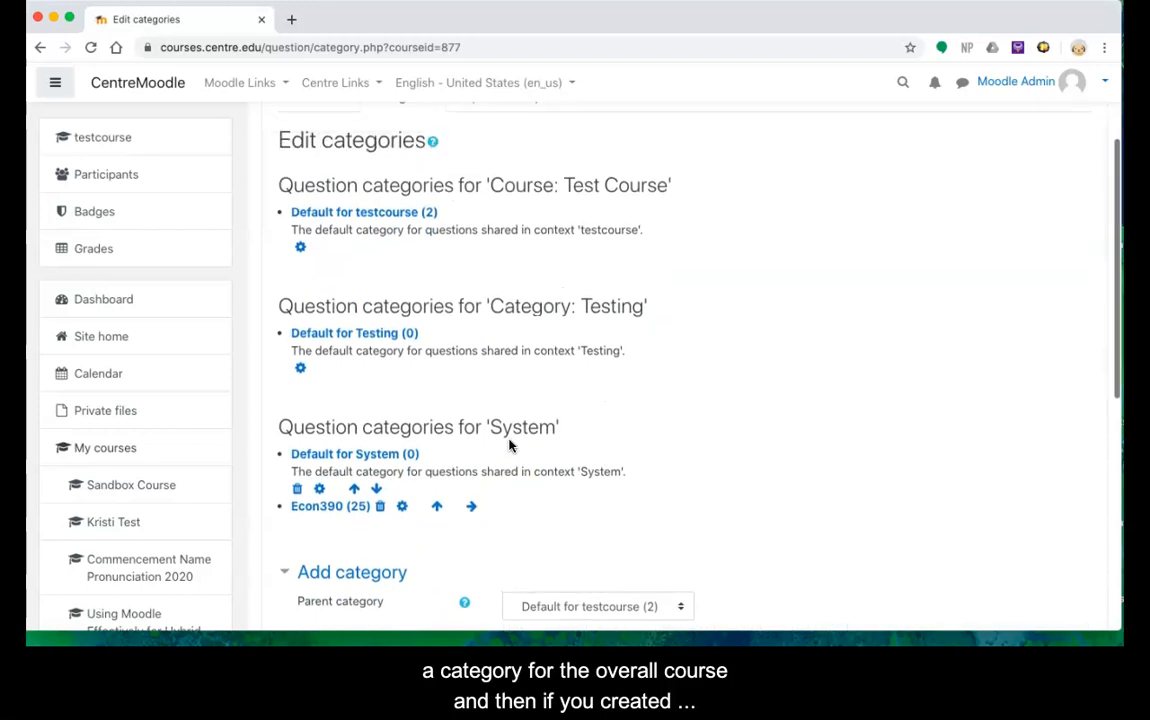
scroll(508, 445, up, 1)
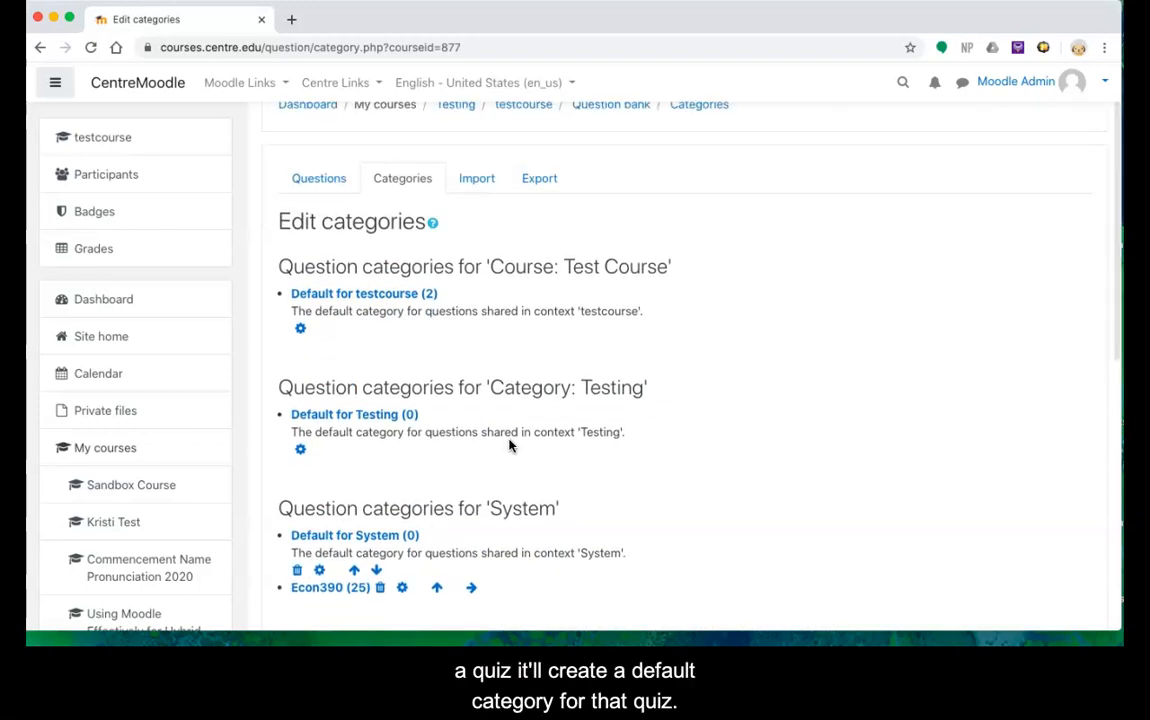
scroll(508, 445, down, 2)
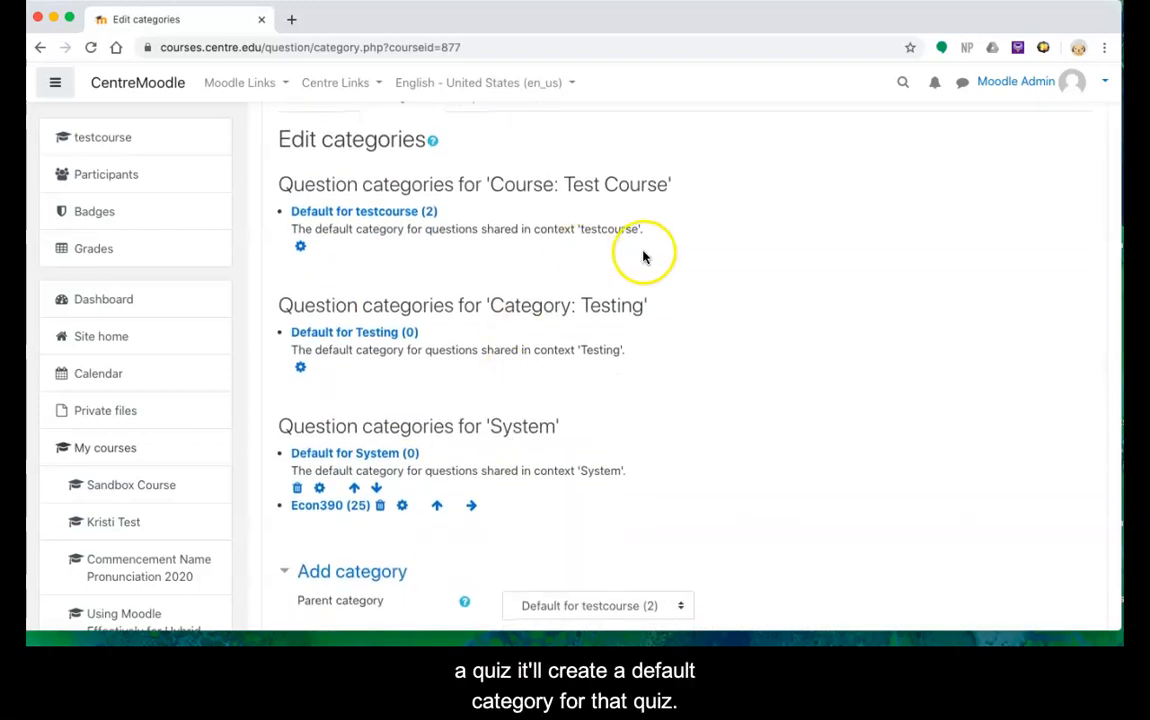
scroll(643, 257, down, 3)
scroll(643, 257, up, 3)
scroll(643, 257, up, 3)
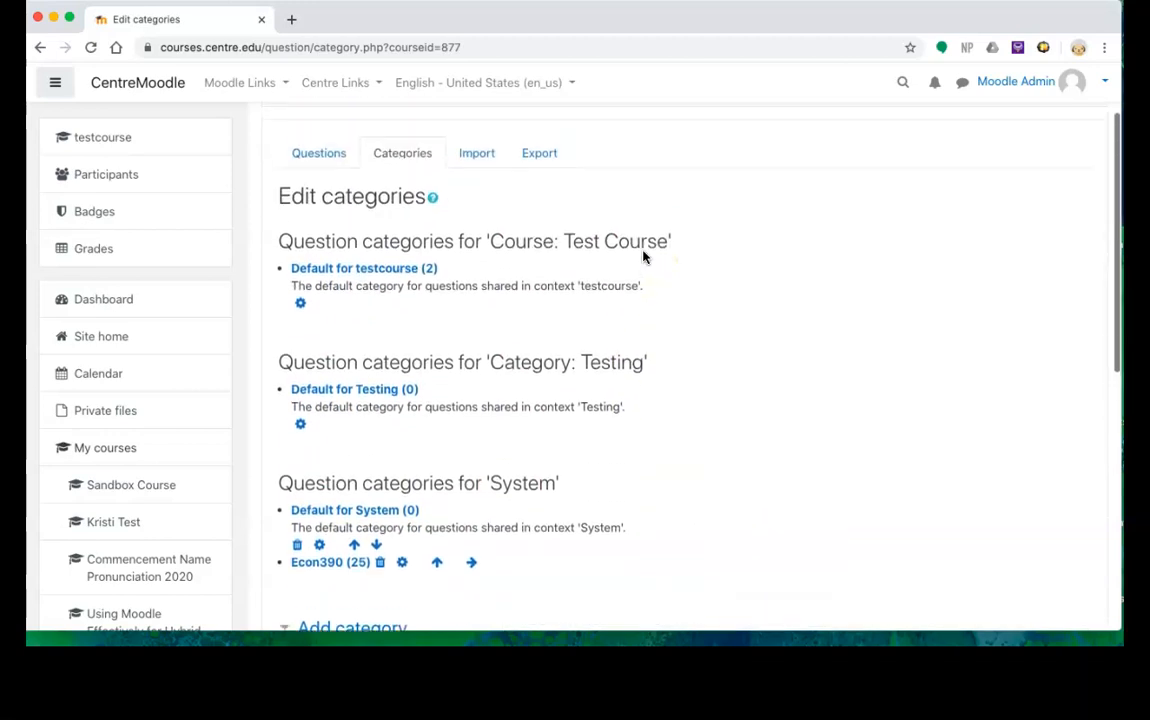
scroll(643, 257, down, 5)
scroll(643, 257, down, 2)
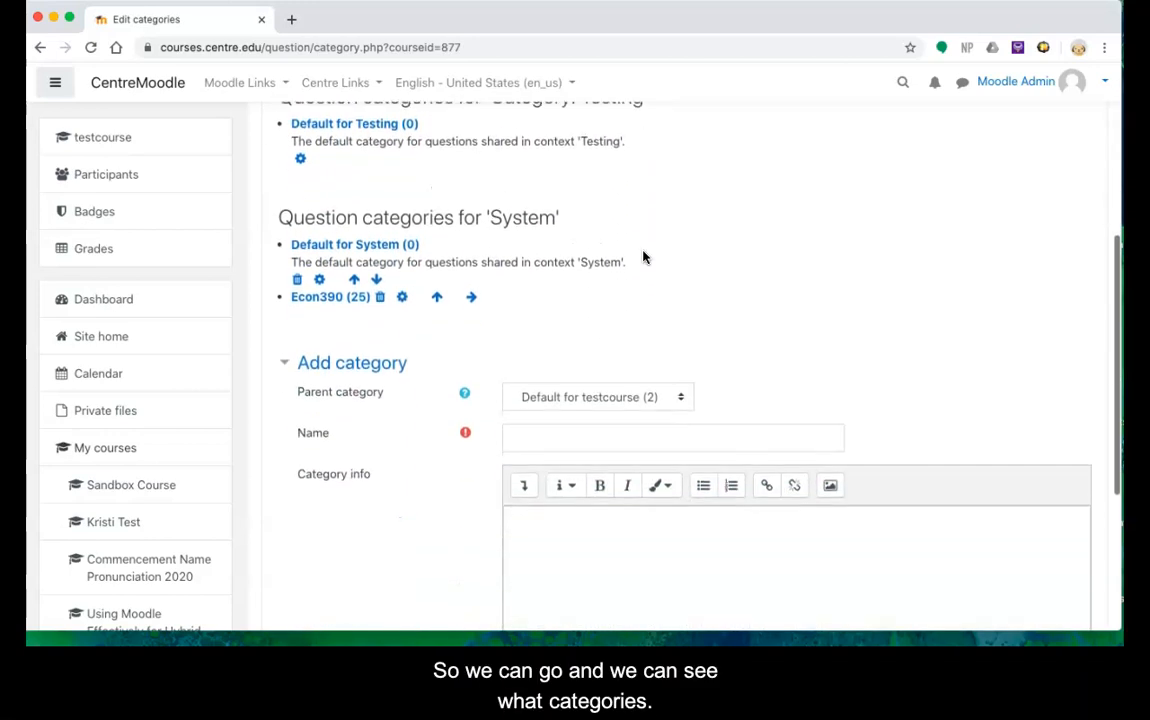
Add a question category named "PSY 110" with Default for testcourse as its parent category
click(672, 400)
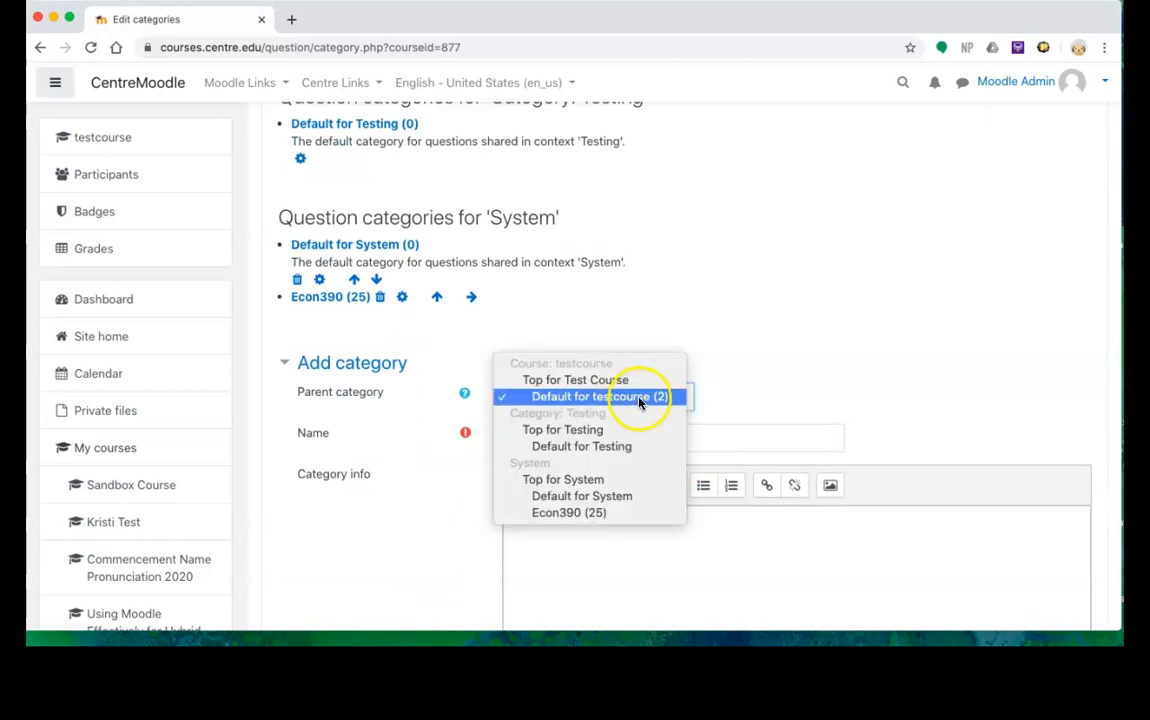
click(656, 398)
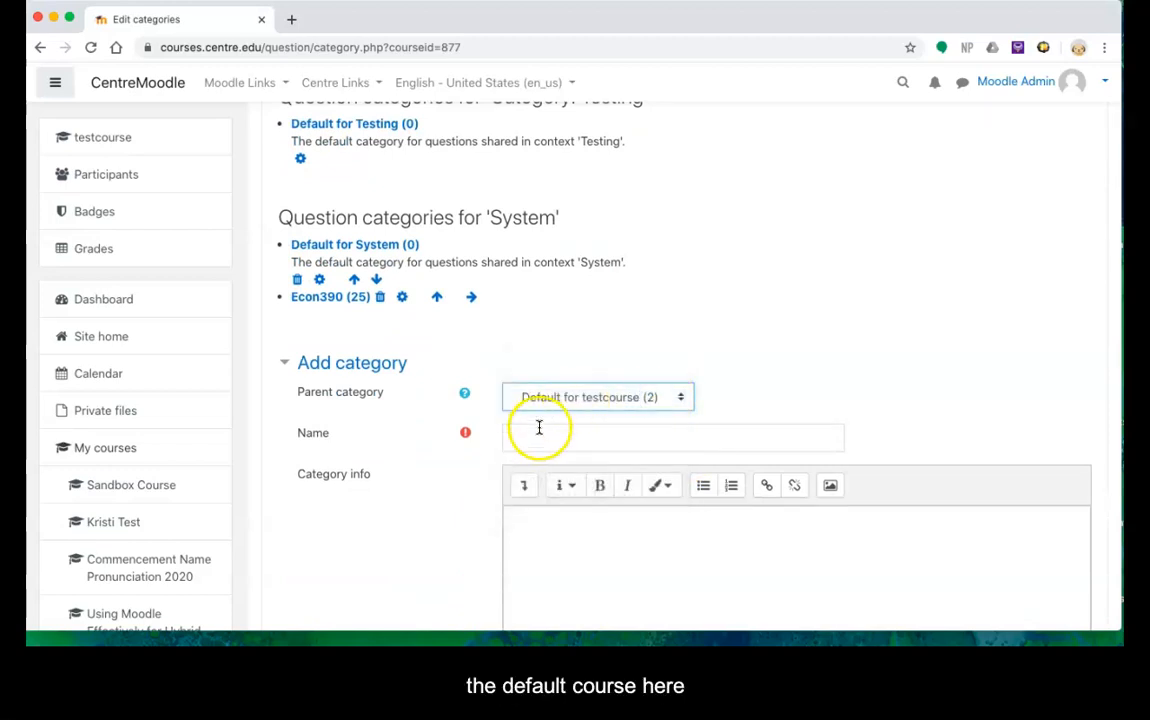
click(658, 397)
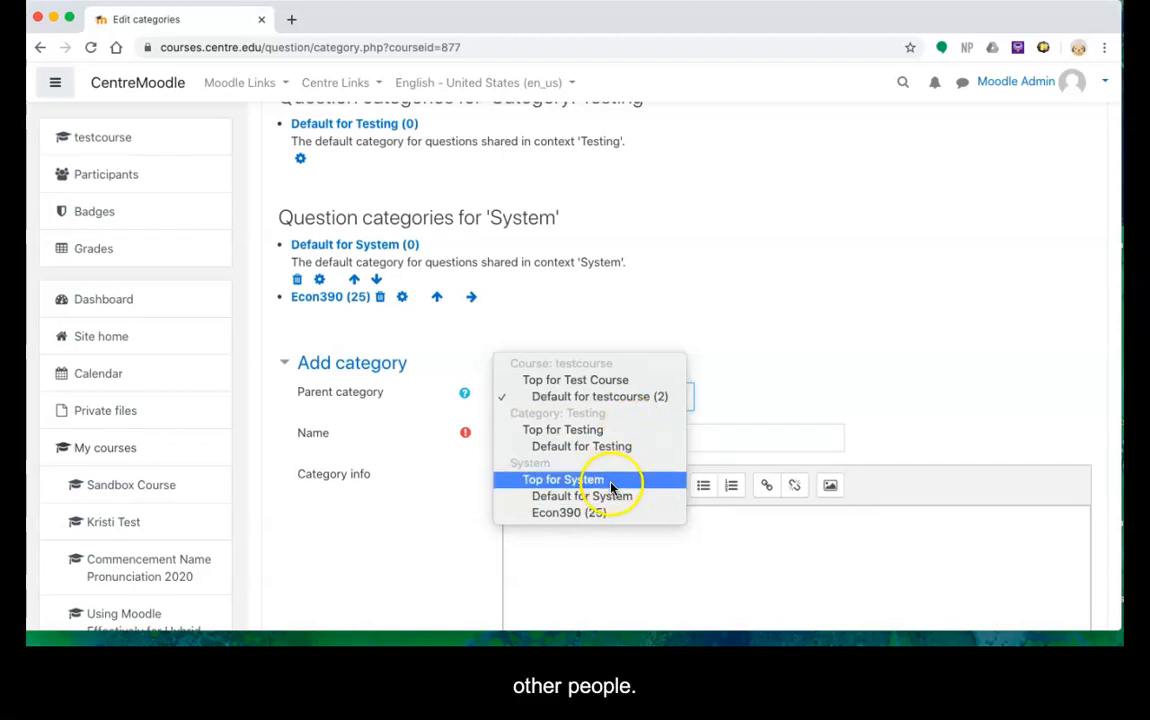
click(738, 347)
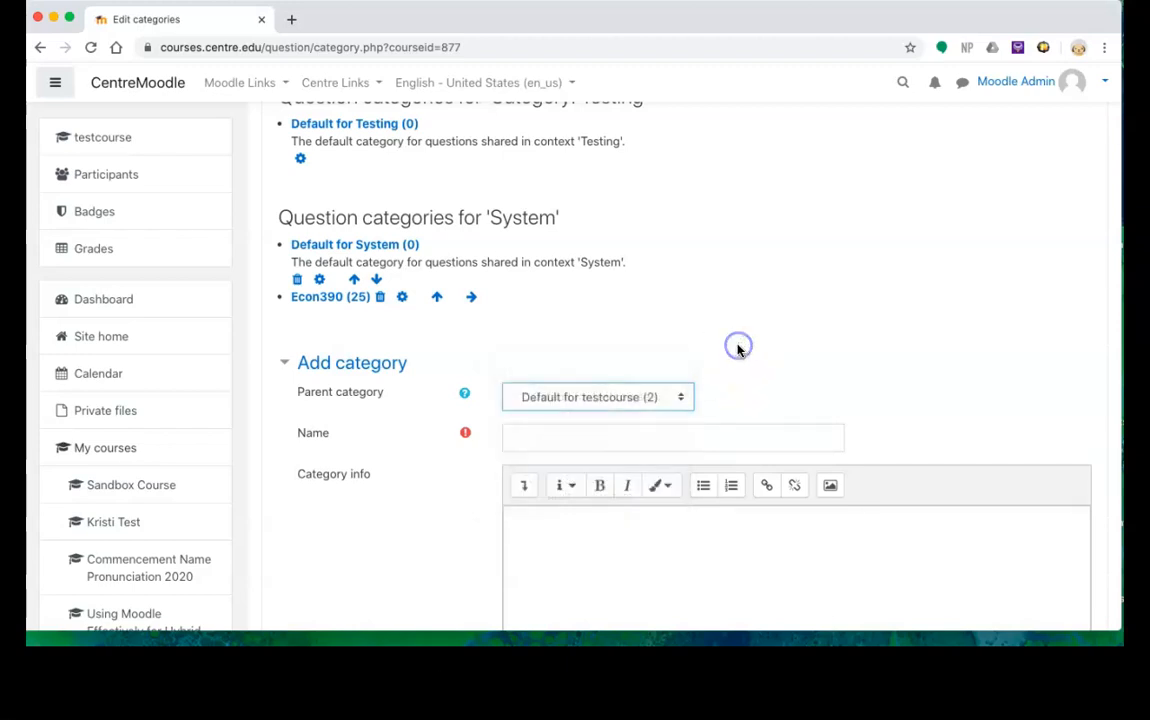
click(587, 434)
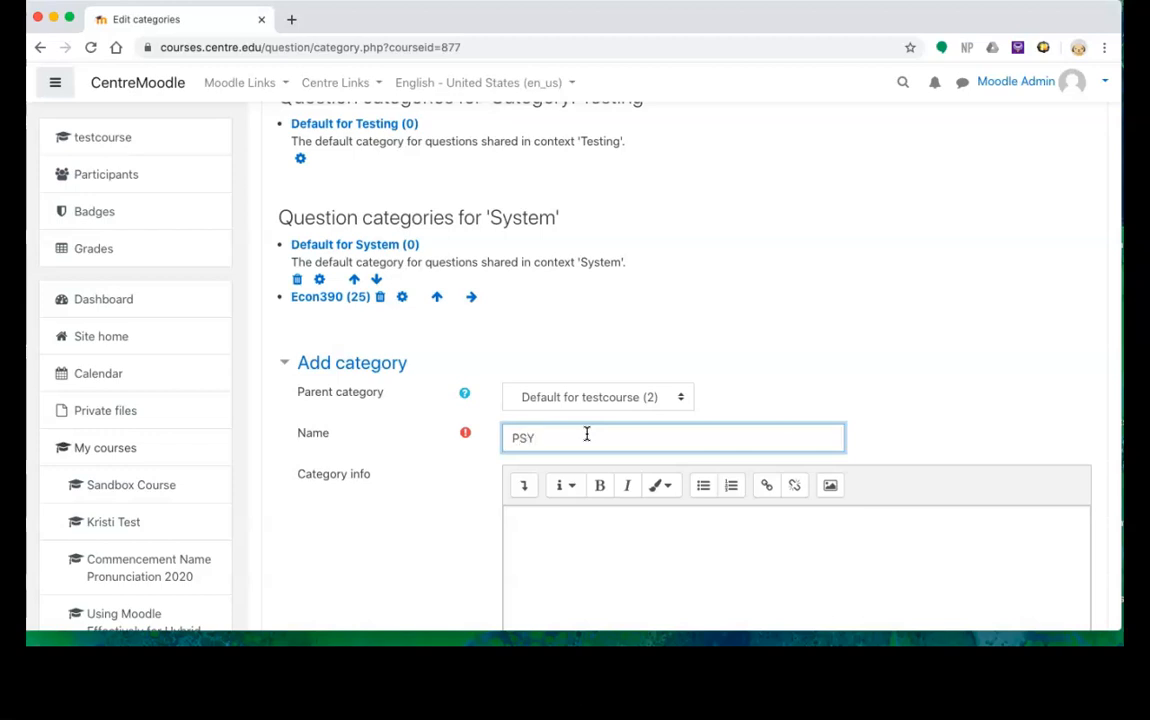
text(110)
scroll(642, 547, down, 5)
click(557, 410)
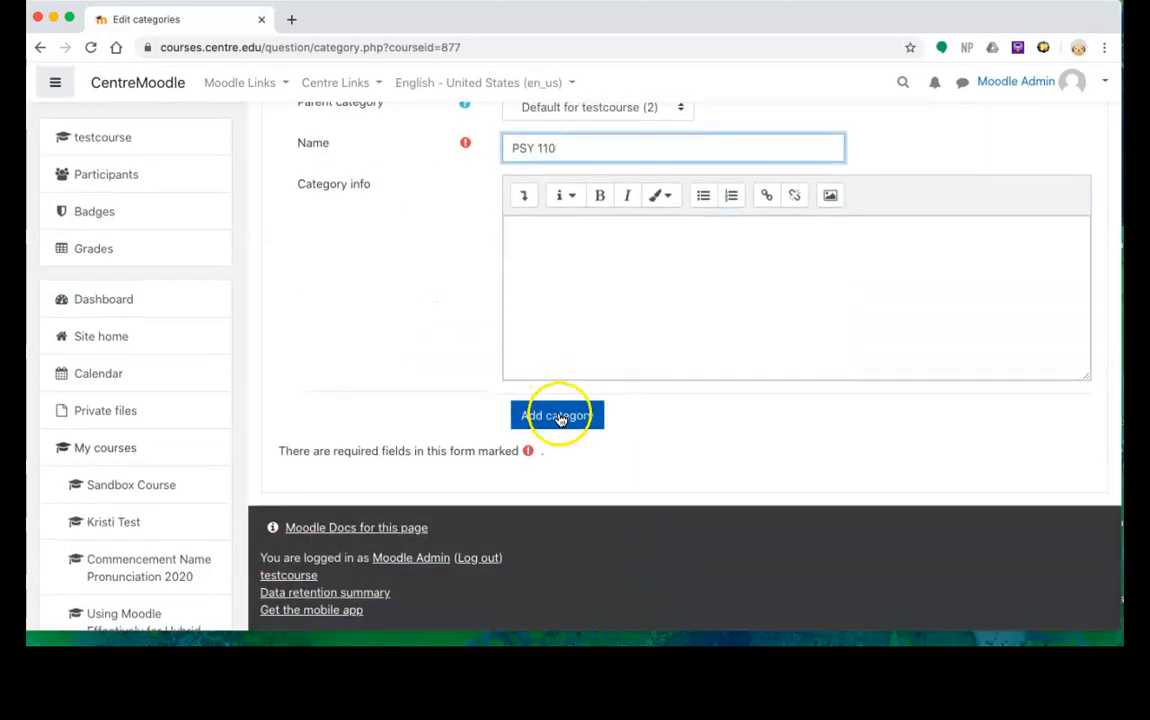
Go to the question bank's questions and switch the category to PSY 110
click(333, 430)
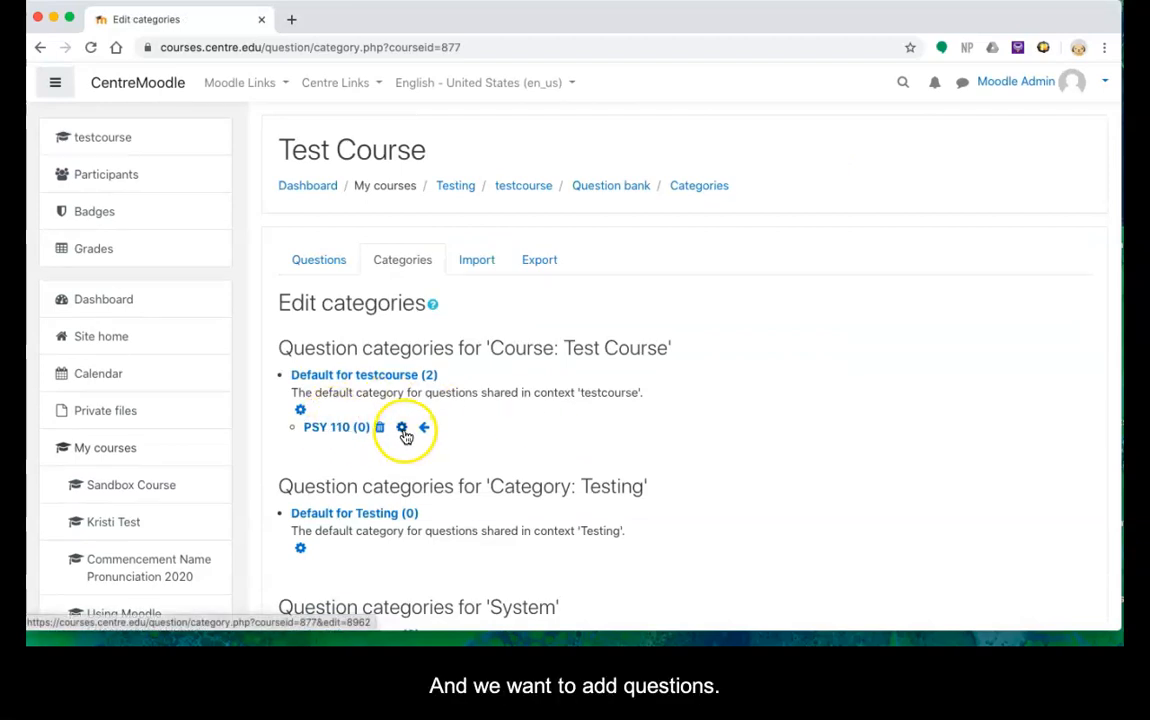
click(317, 261)
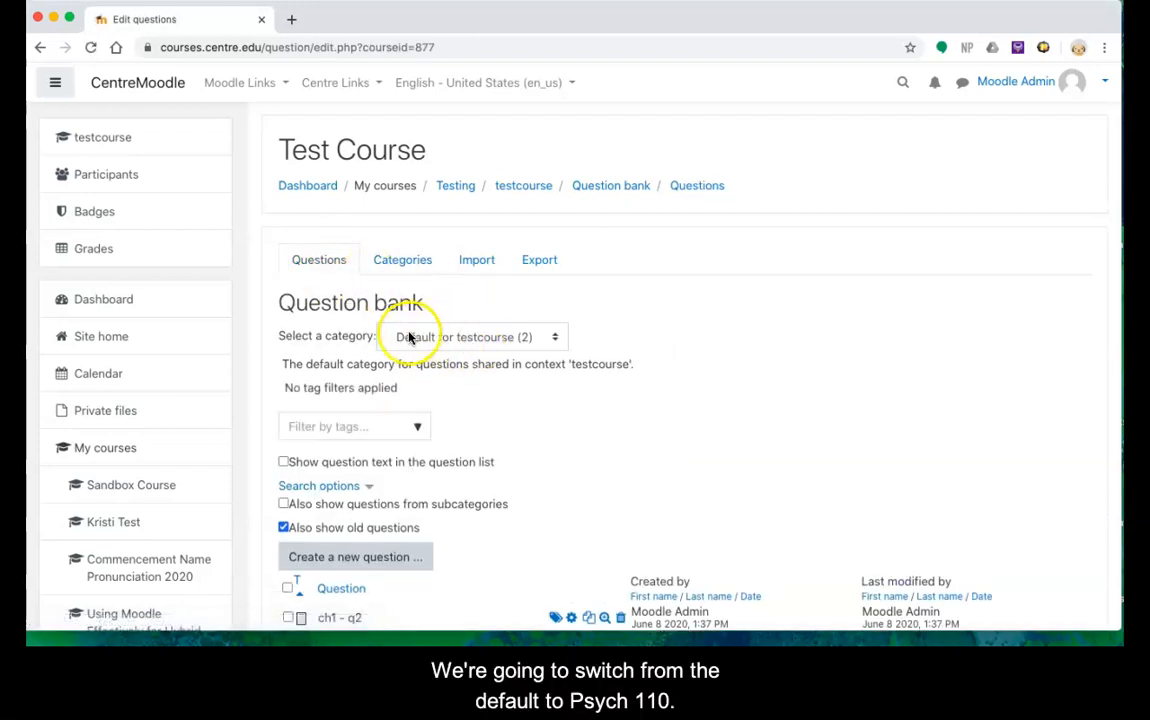
click(428, 342)
click(436, 352)
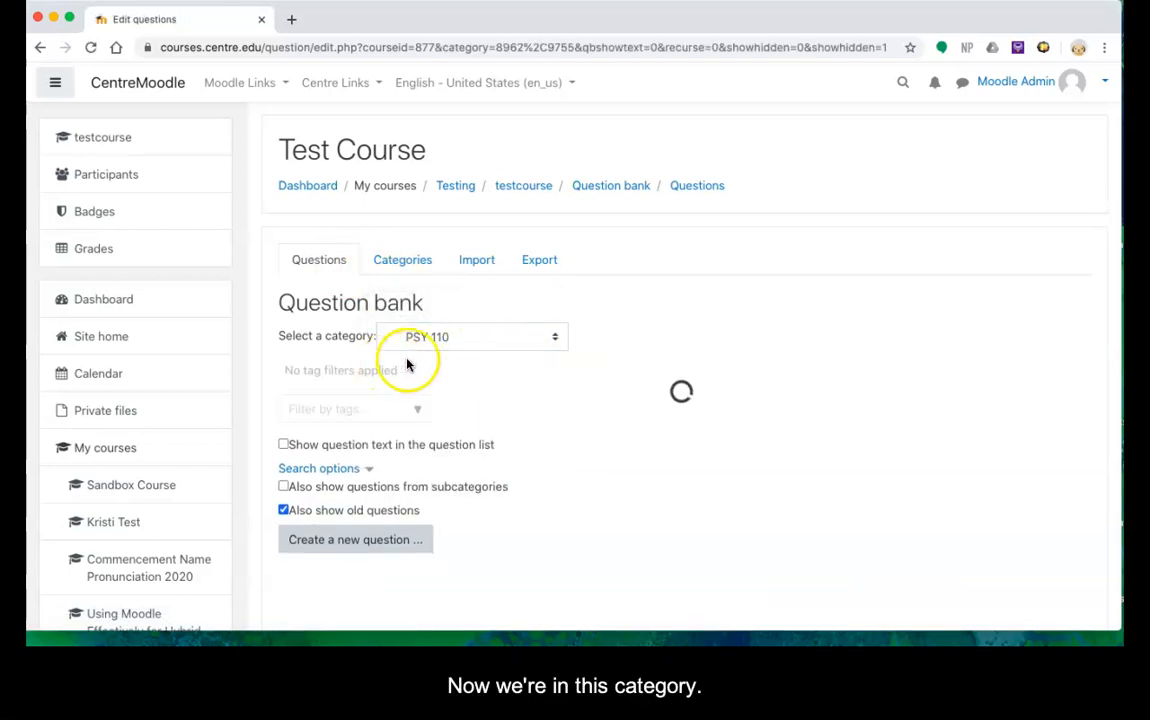
scroll(486, 424, down, 2)
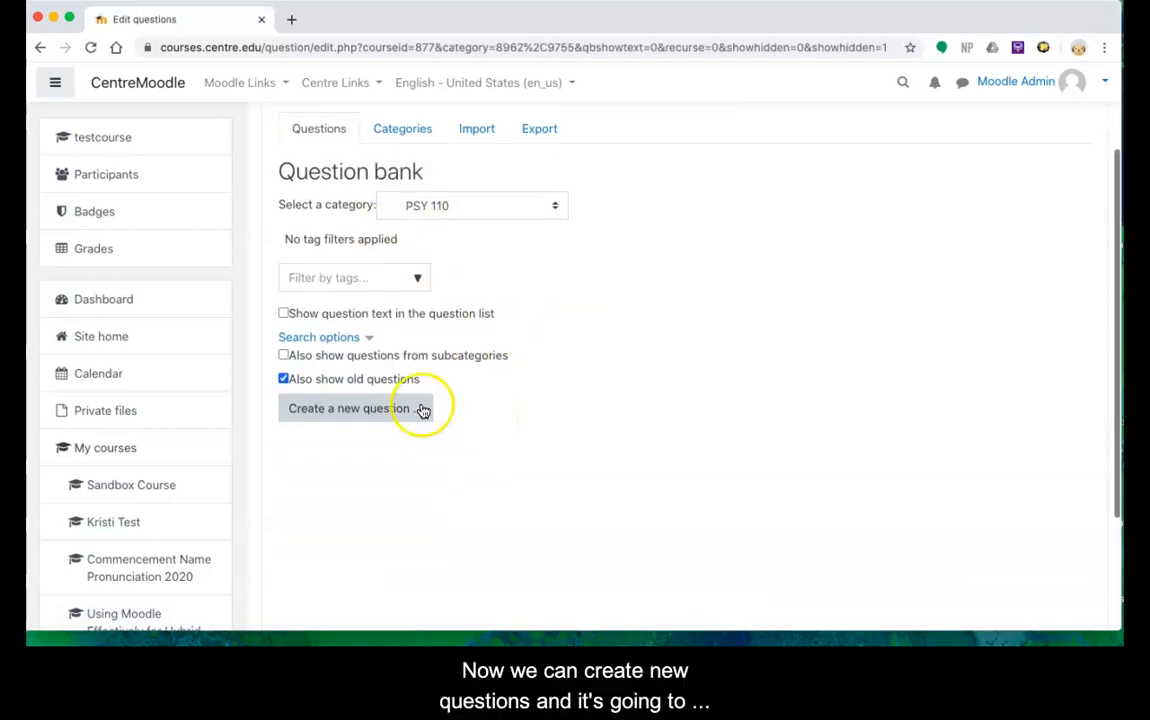
Create a Multiple choice question in PSY 110 named "ch4 - q16" with the text "What chemical does something to your brain when you're excited?"
click(346, 410)
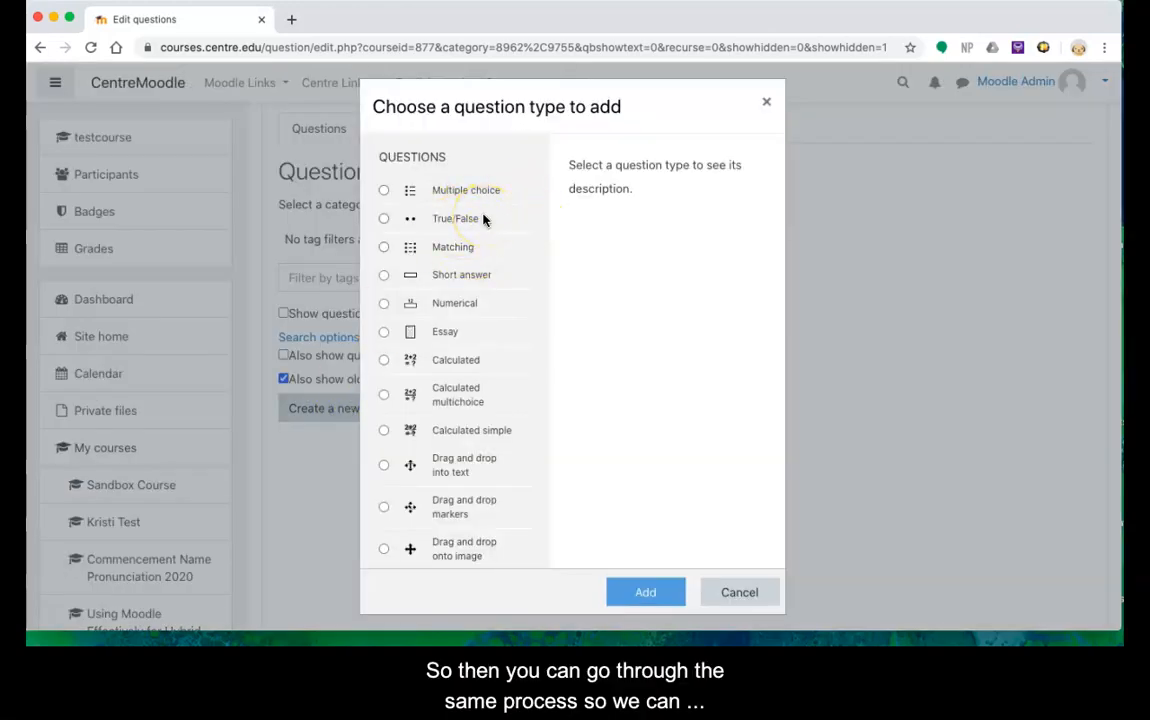
click(383, 190)
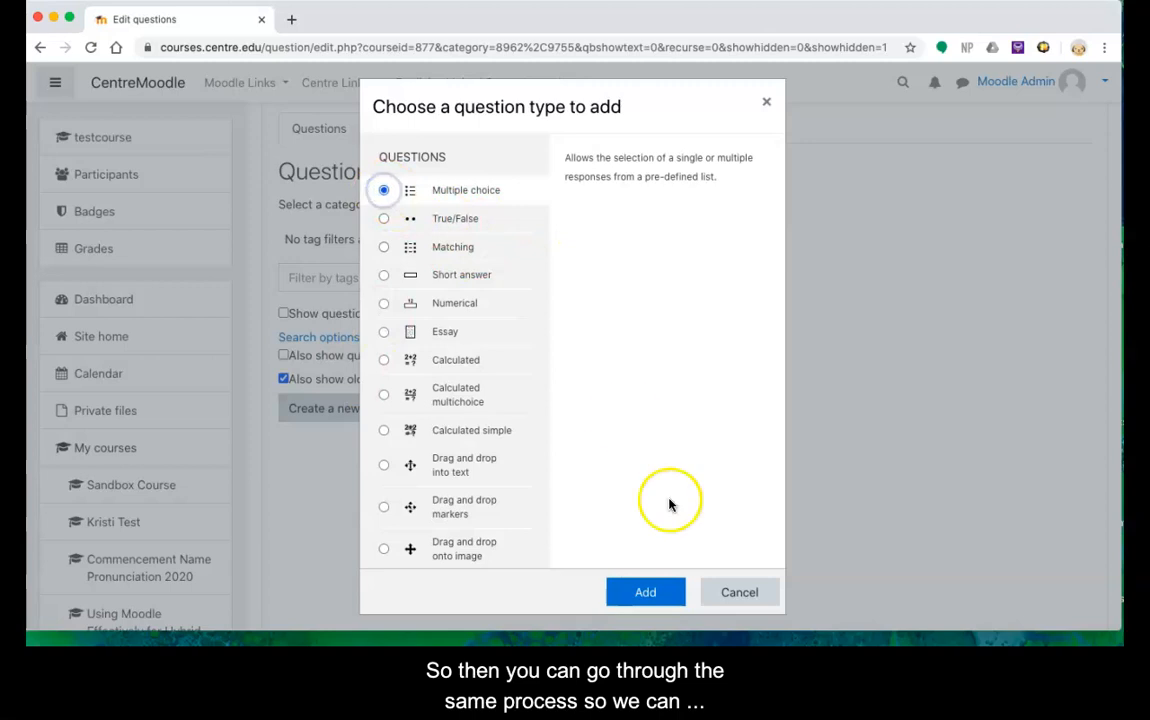
click(647, 592)
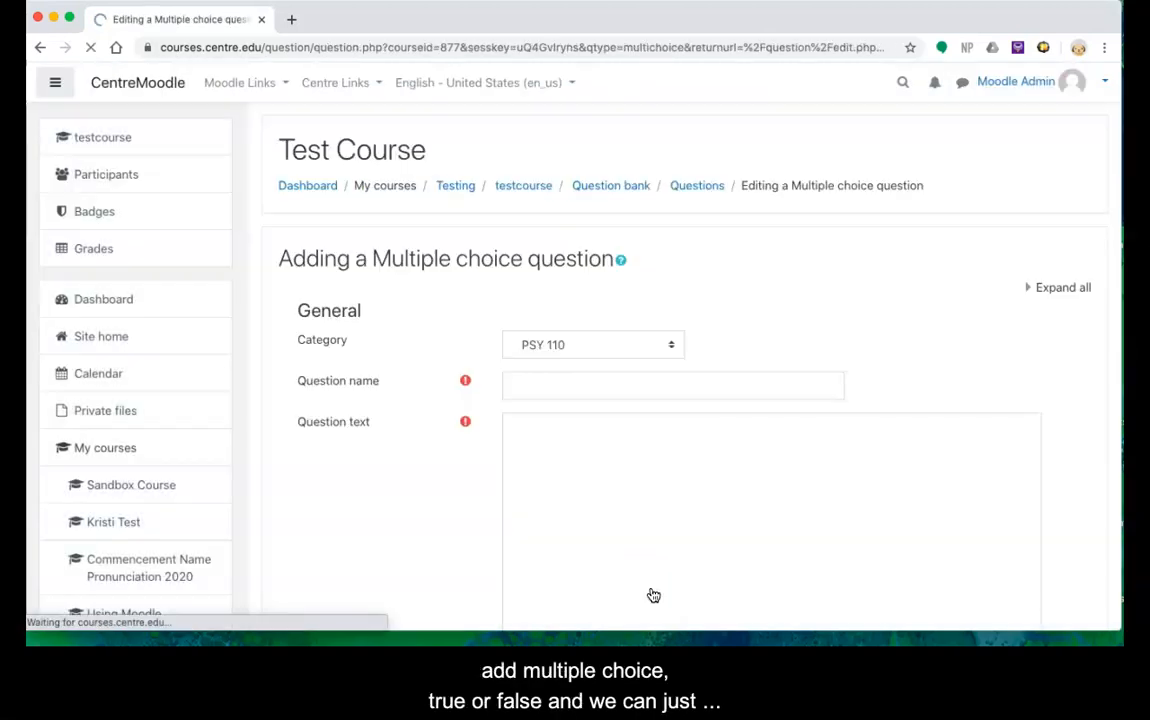
click(541, 386)
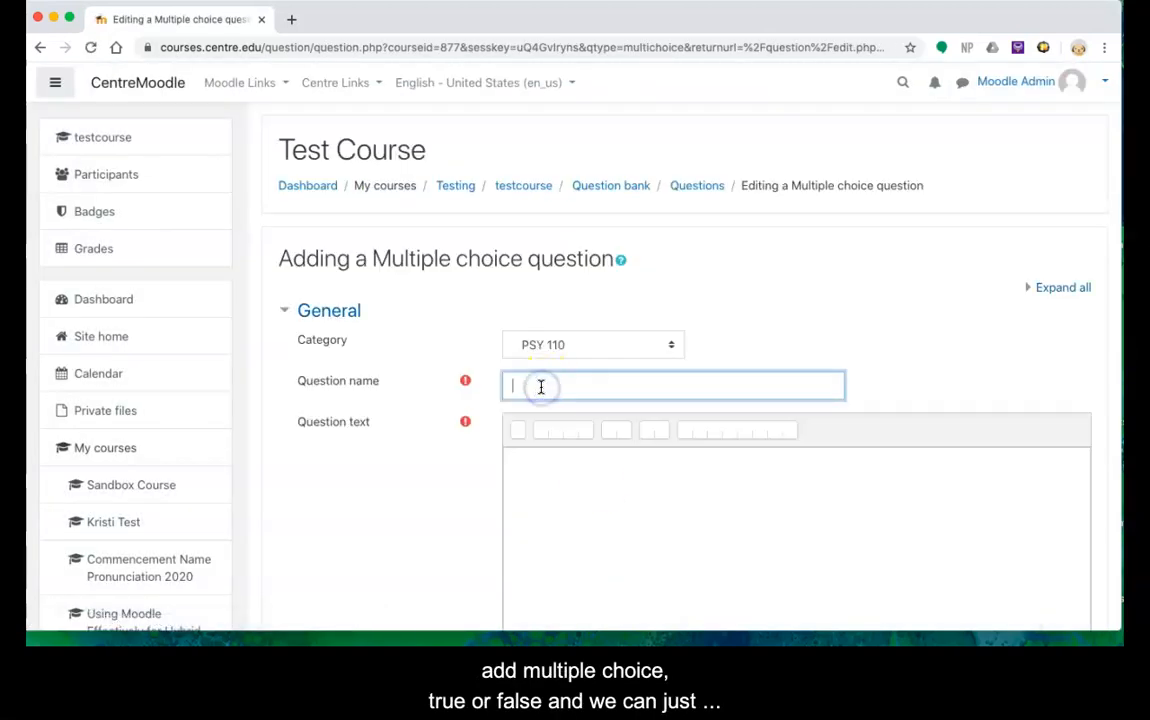
text(ch4 - q)
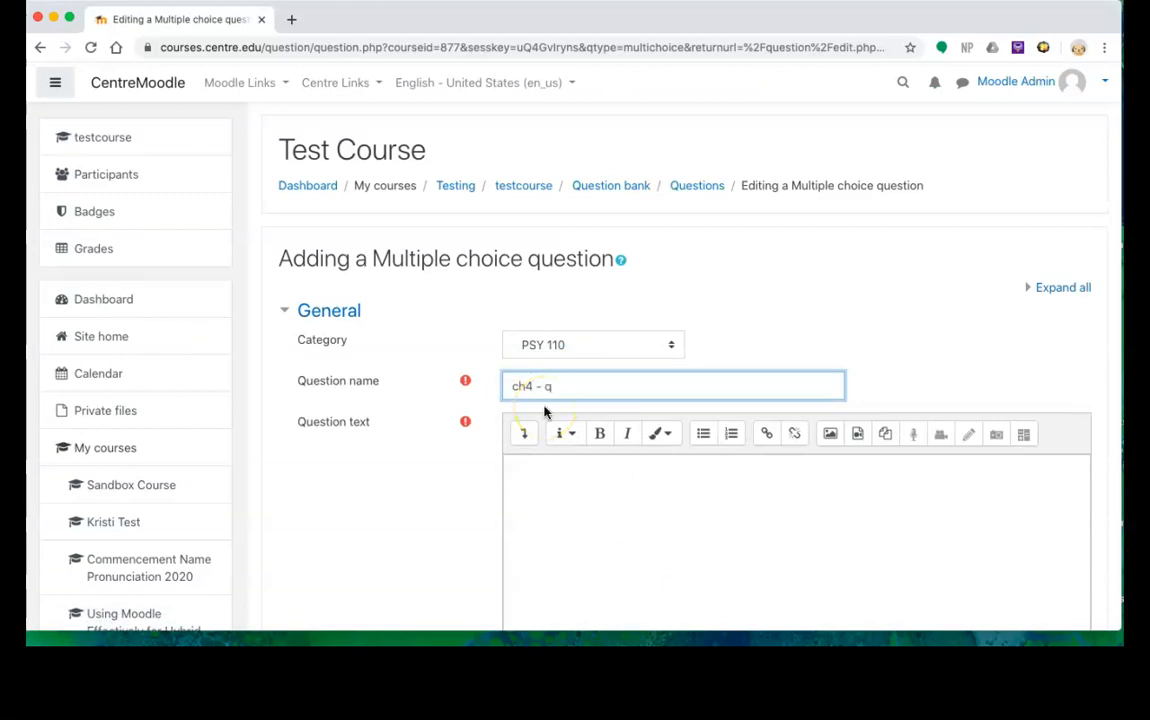
click(544, 480)
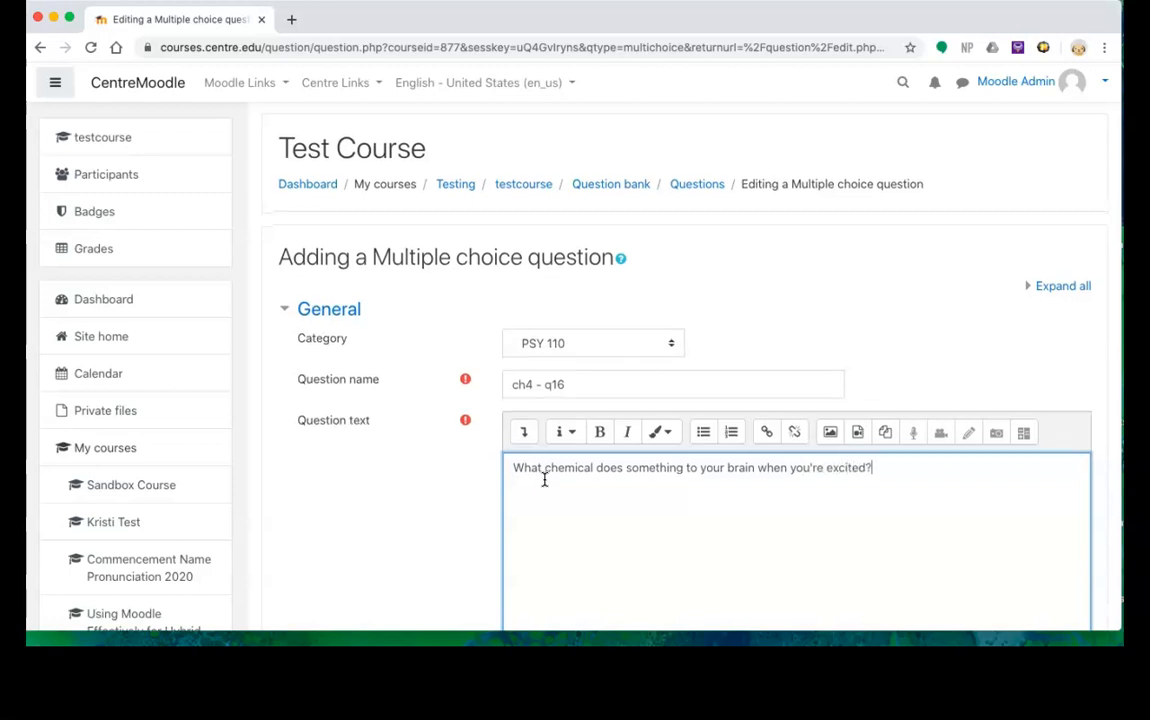
Enter "Dopamine" as Choice 1 and "something else" as Choice 2 of the question's answers
scroll(544, 480, down, 5)
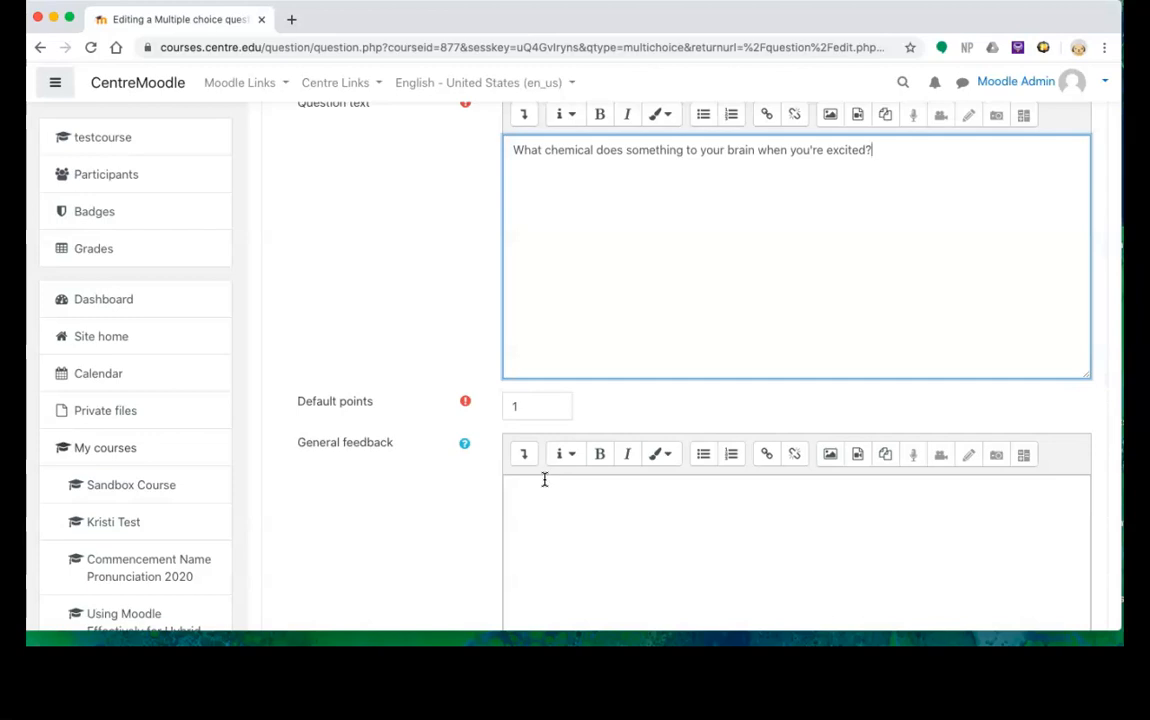
scroll(544, 480, down, 2)
scroll(544, 480, down, 4)
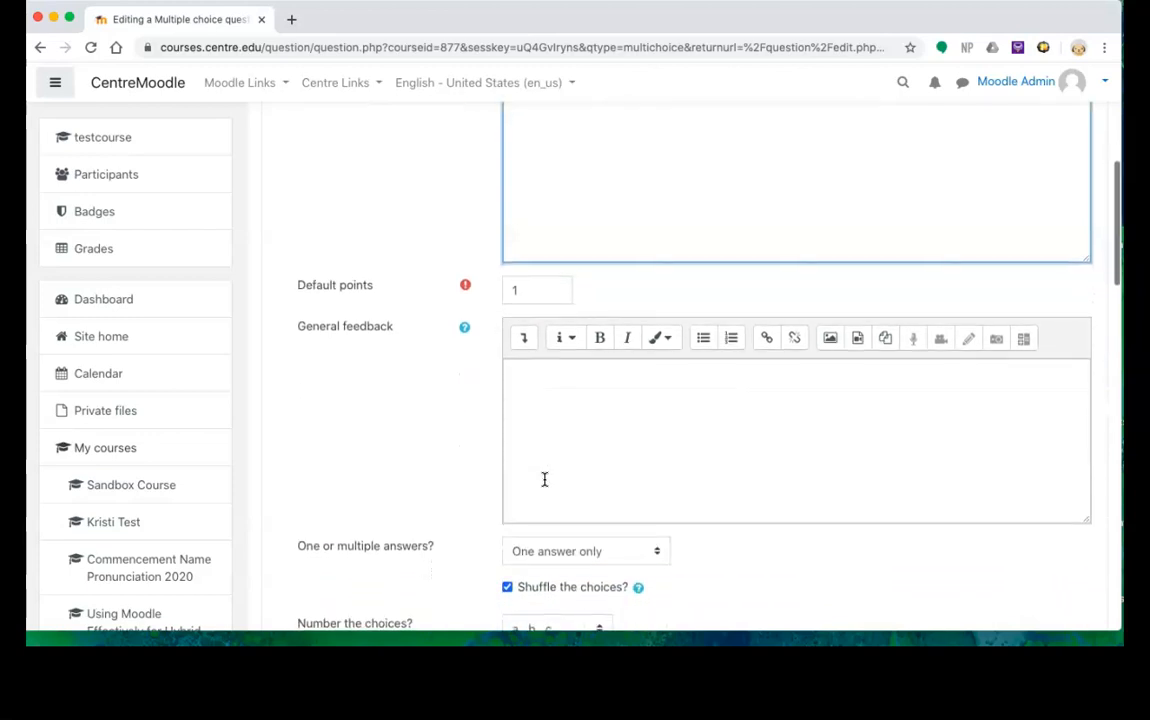
scroll(544, 480, down, 2)
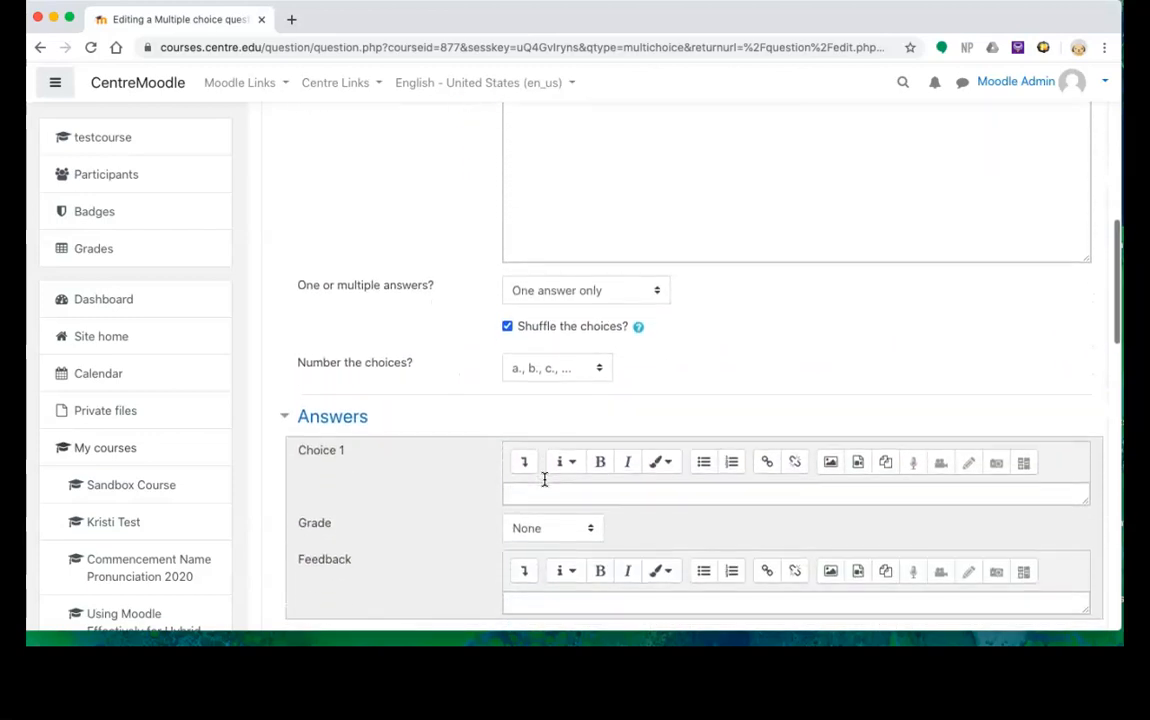
click(532, 388)
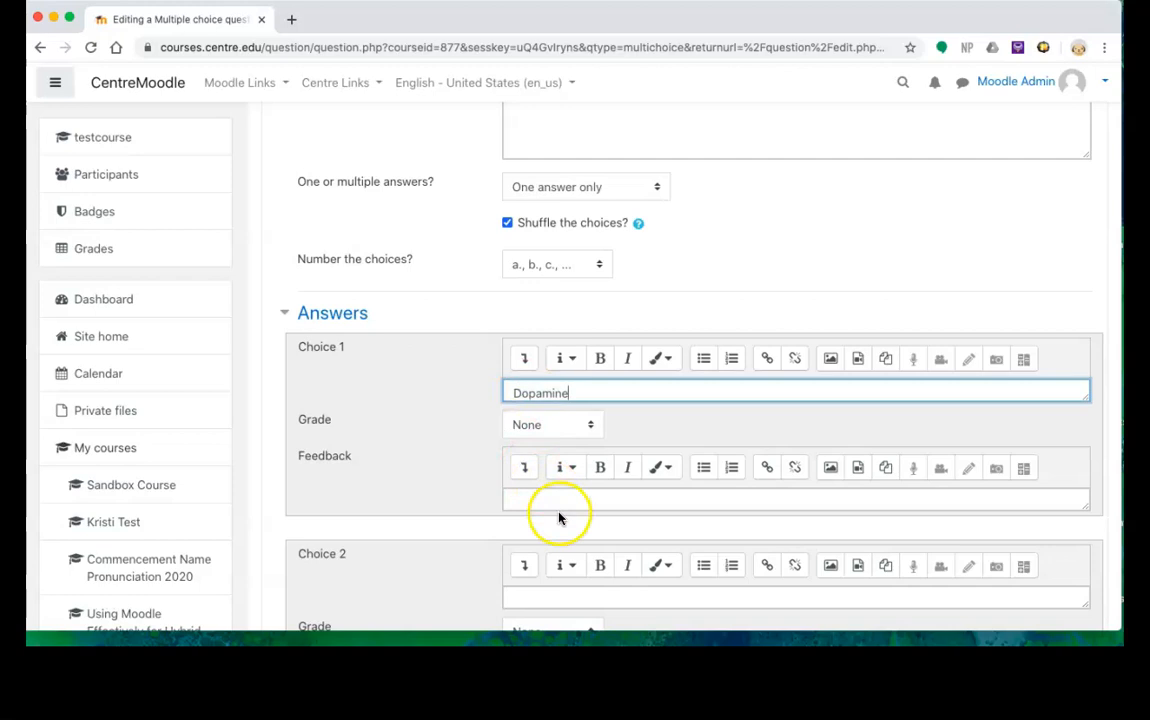
scroll(559, 517, down, 2)
click(545, 481)
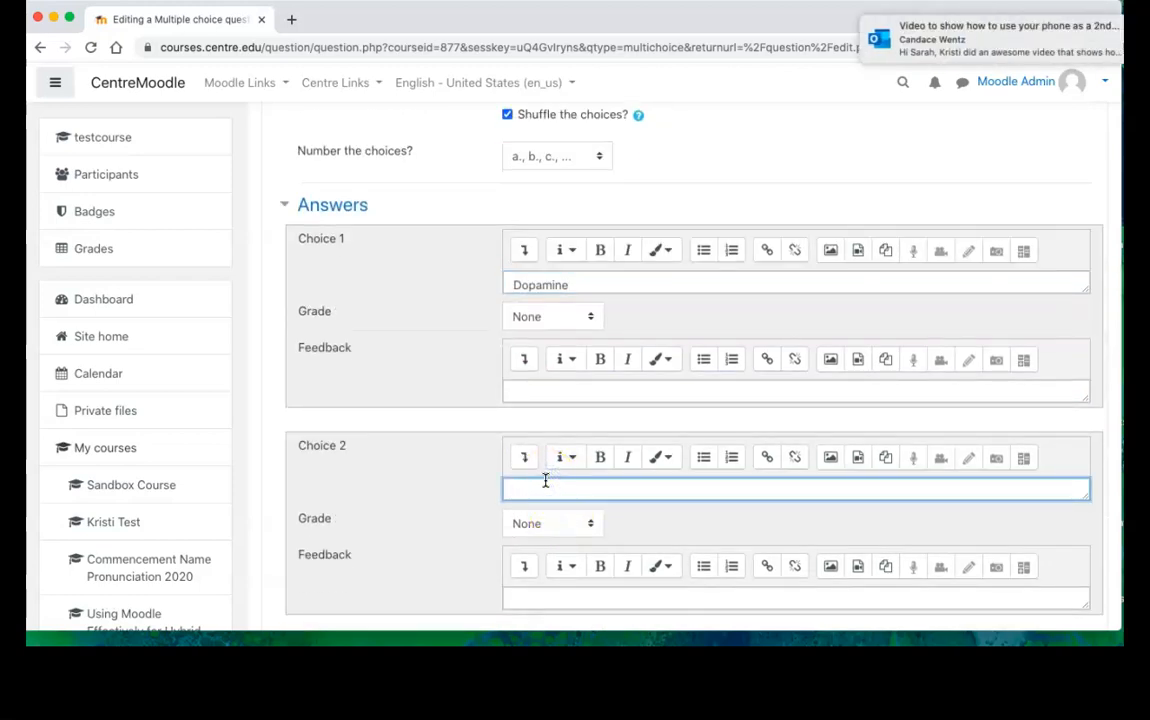
text(so)
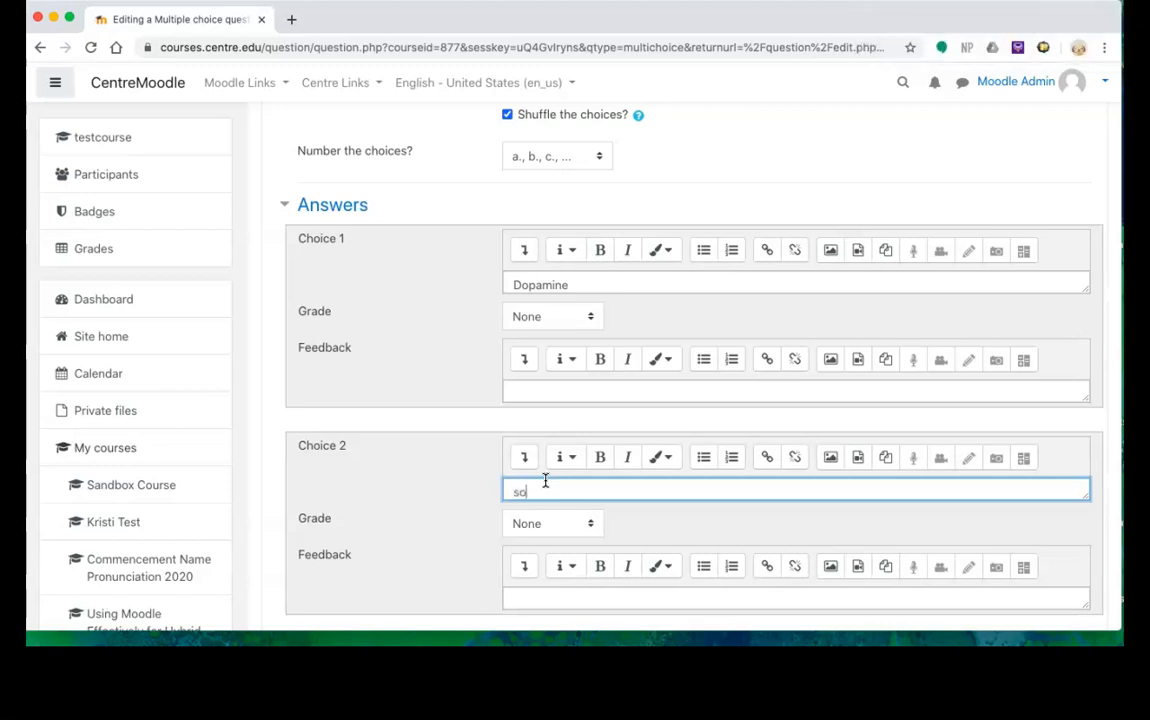
text(mething else)
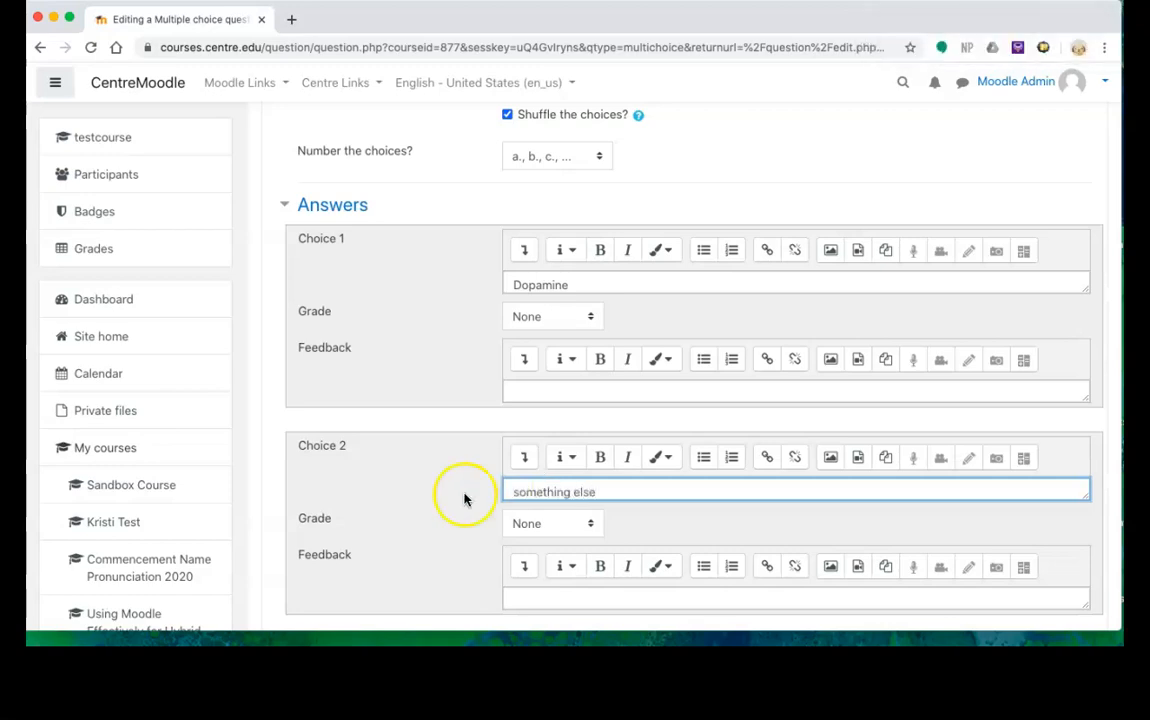
Enter "anything but dopamine" as Choice 3 and "sugar" as Choice 4
scroll(452, 524, down, 4)
click(547, 466)
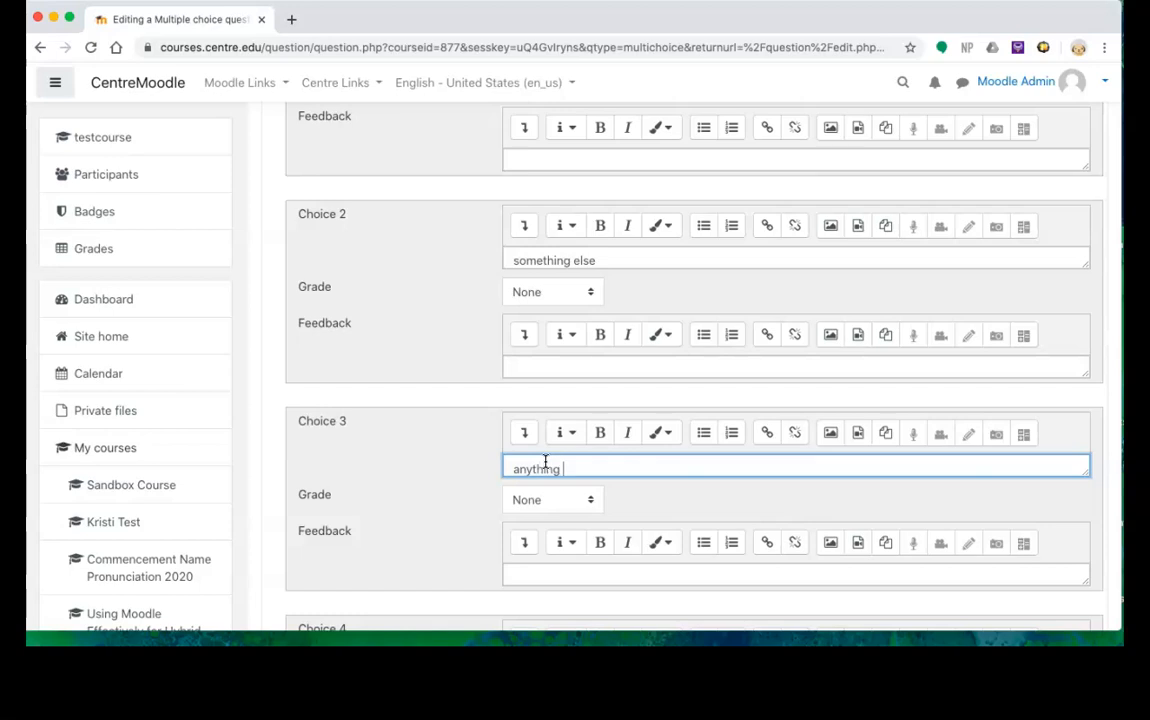
text(anything but dopamine)
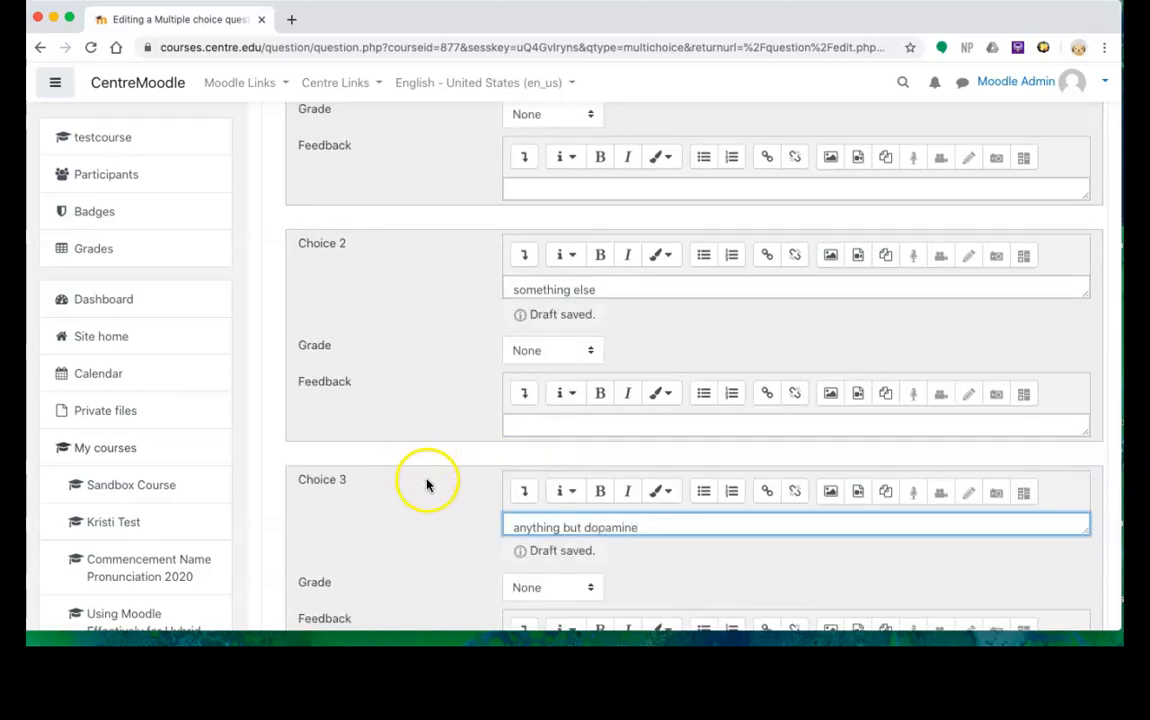
scroll(427, 483, down, 3)
scroll(549, 477, down, 2)
click(560, 471)
text(sugar)
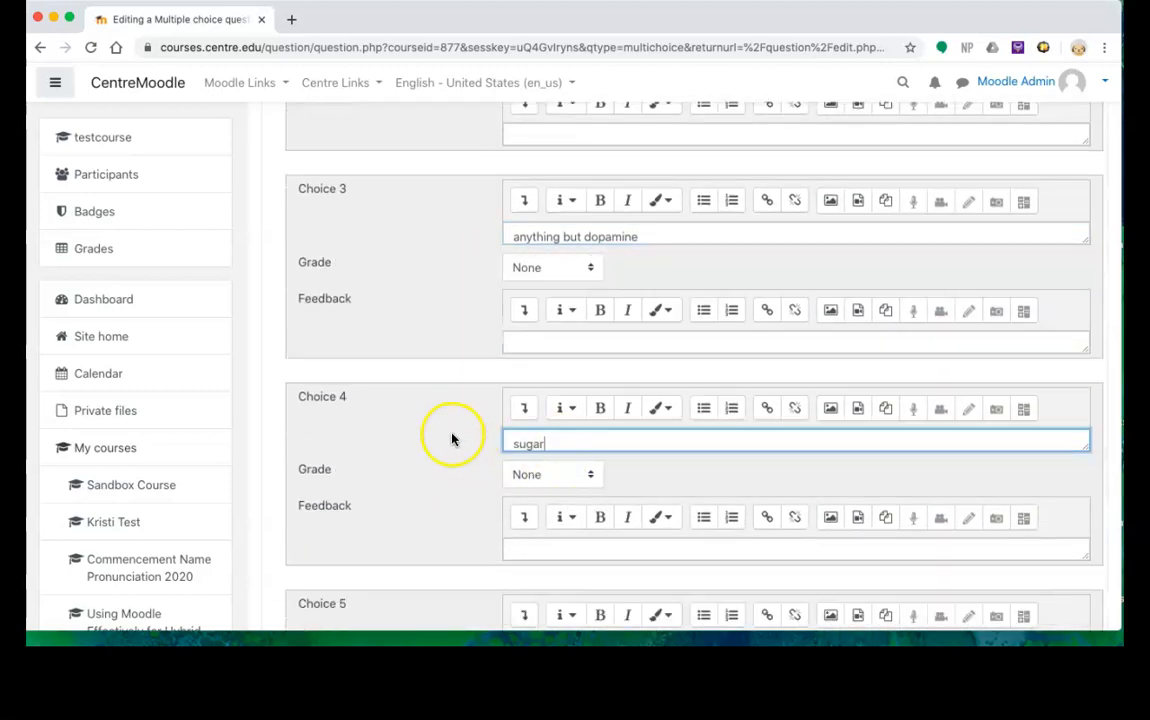
Set the grade of the Dopamine choice to 100% and save the multiple choice question
scroll(450, 436, up, 5)
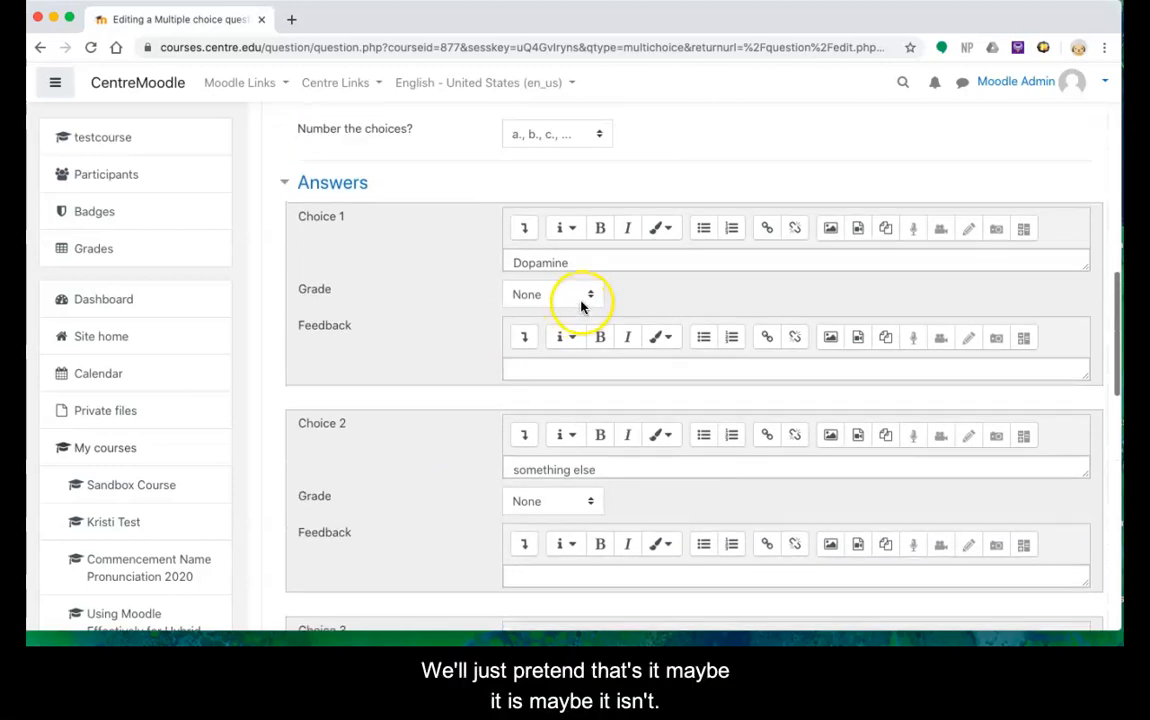
click(586, 296)
click(558, 314)
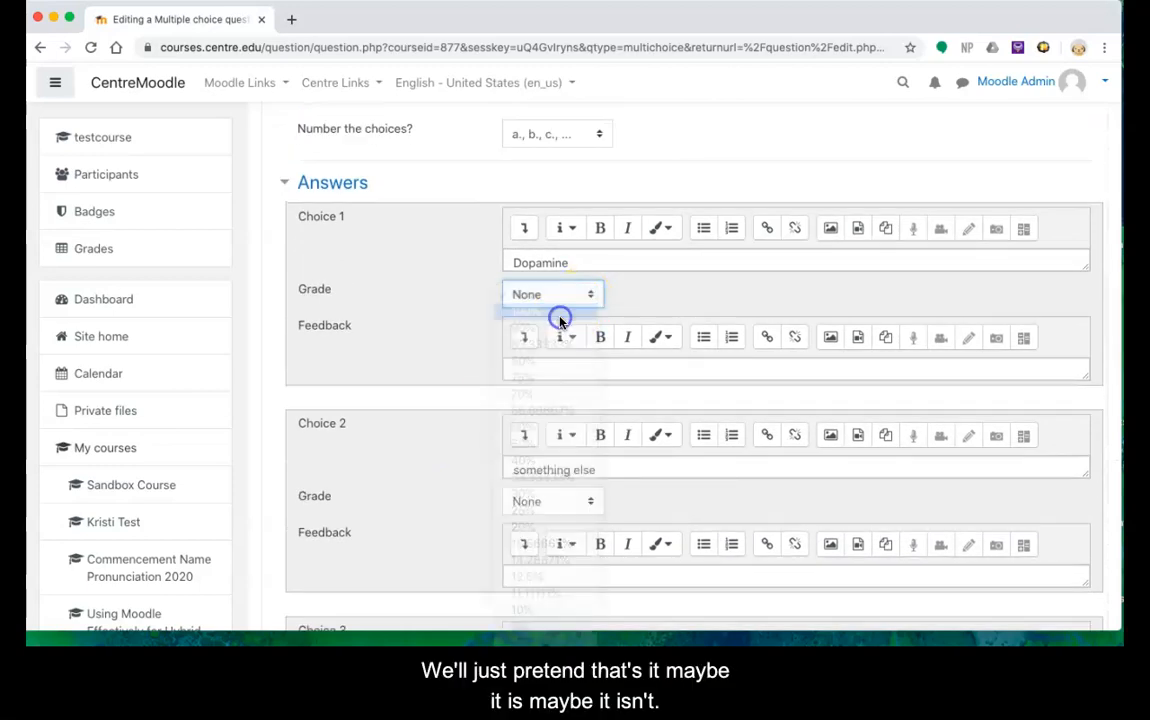
scroll(454, 314, up, 3)
scroll(455, 317, down, 2)
scroll(455, 317, down, 10)
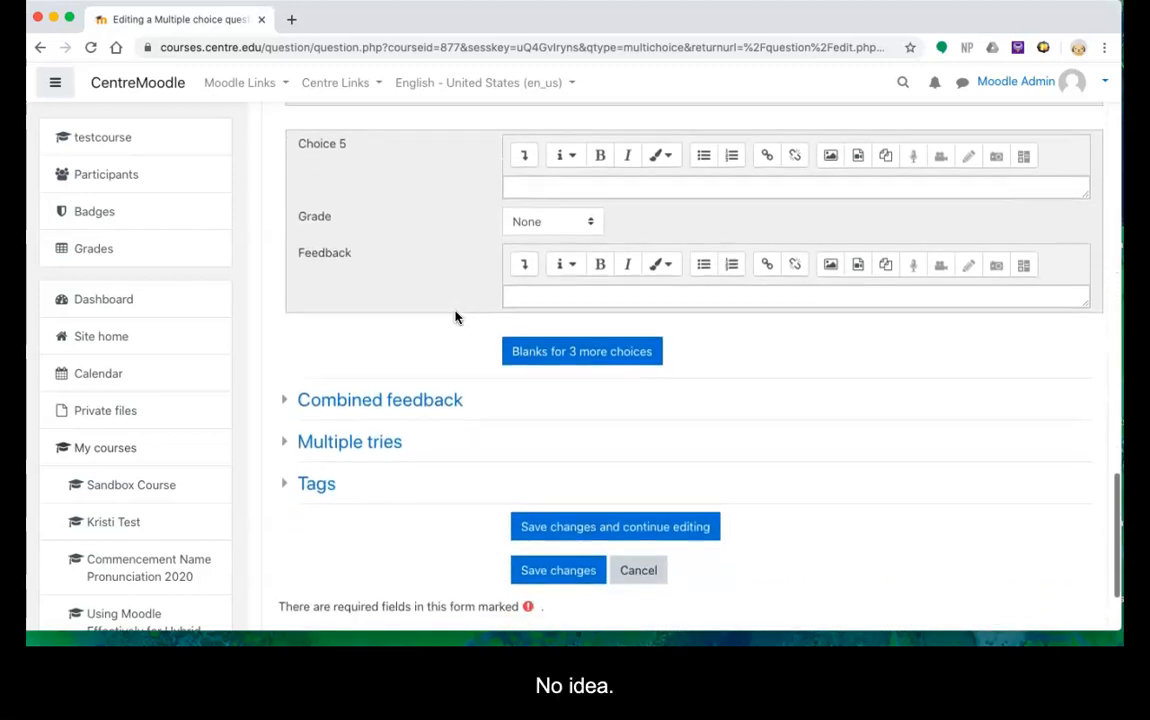
scroll(455, 317, down, 3)
click(556, 434)
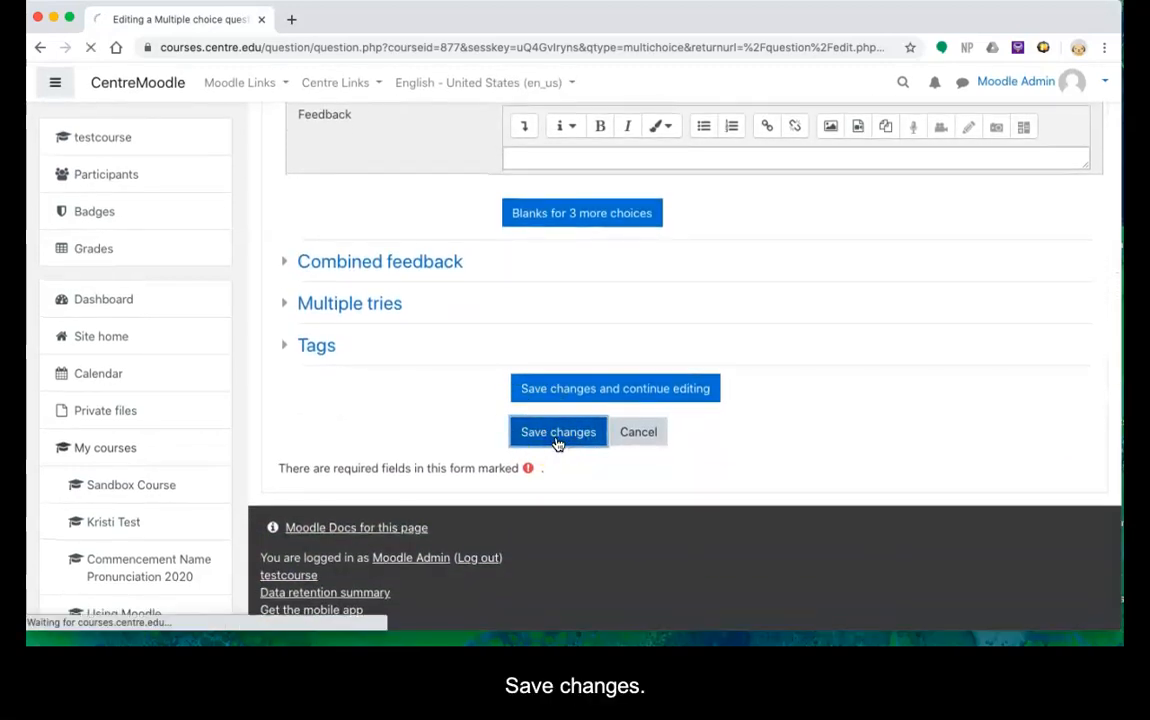
Create a True/False question in PSY 110 named "ch4 - q 17" with the text "Today is Tuesday"
scroll(428, 511, down, 3)
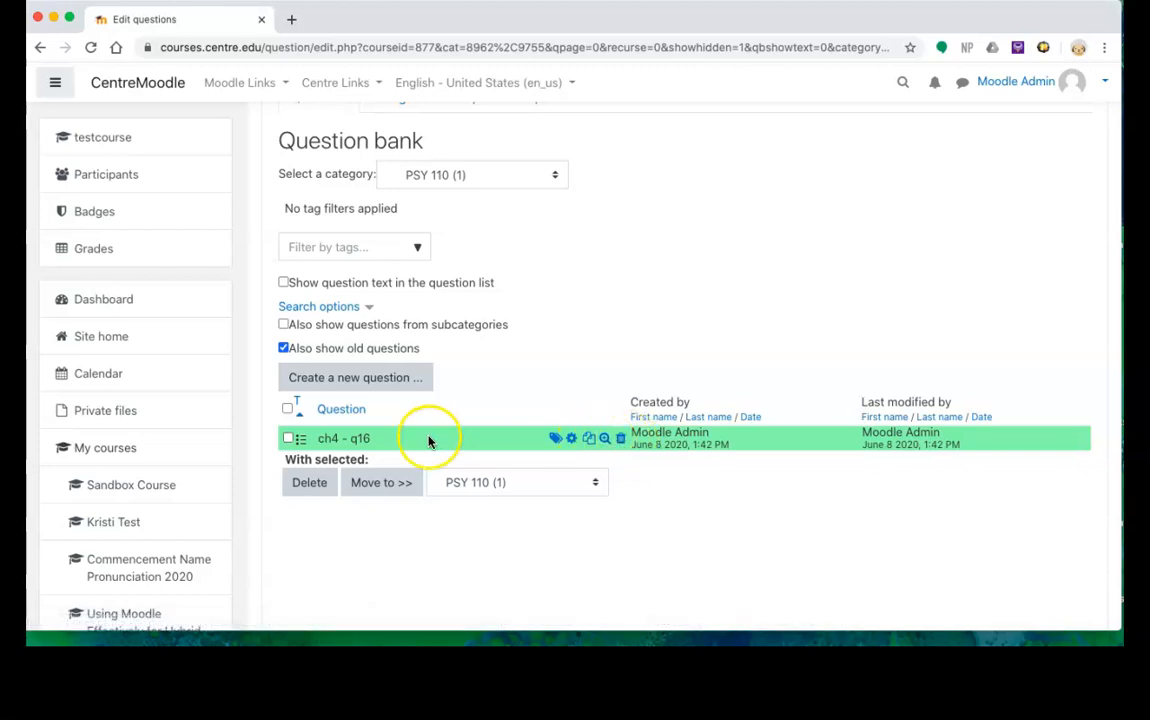
click(342, 379)
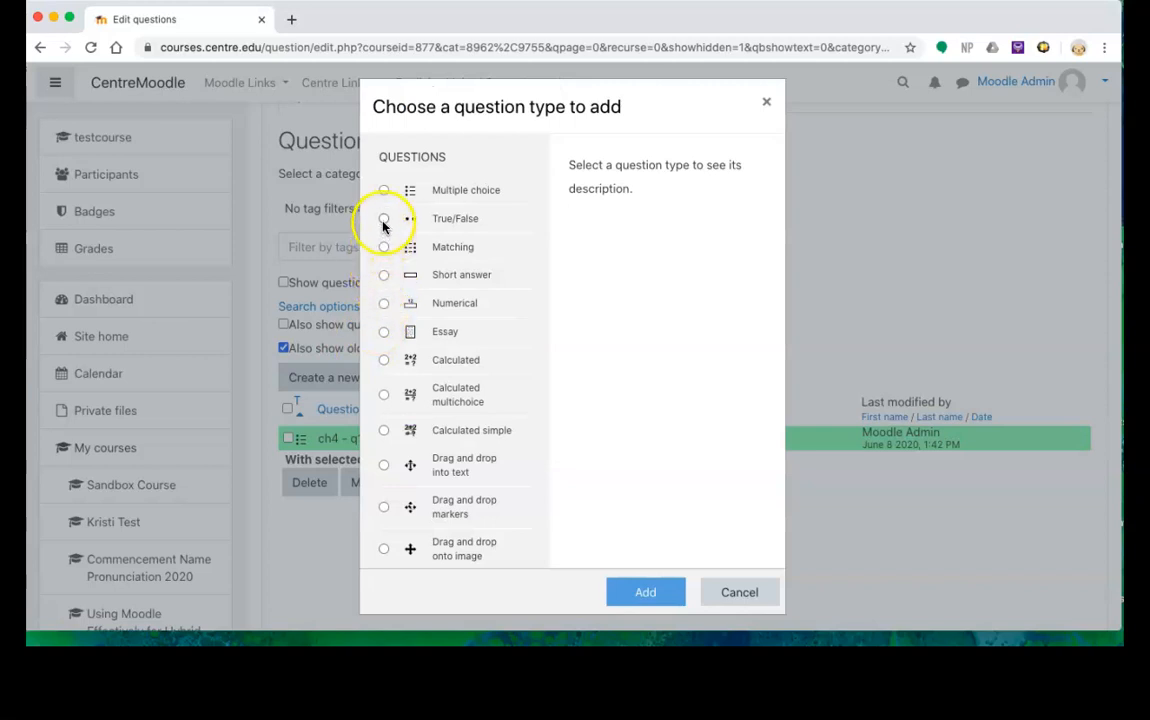
click(383, 220)
click(655, 592)
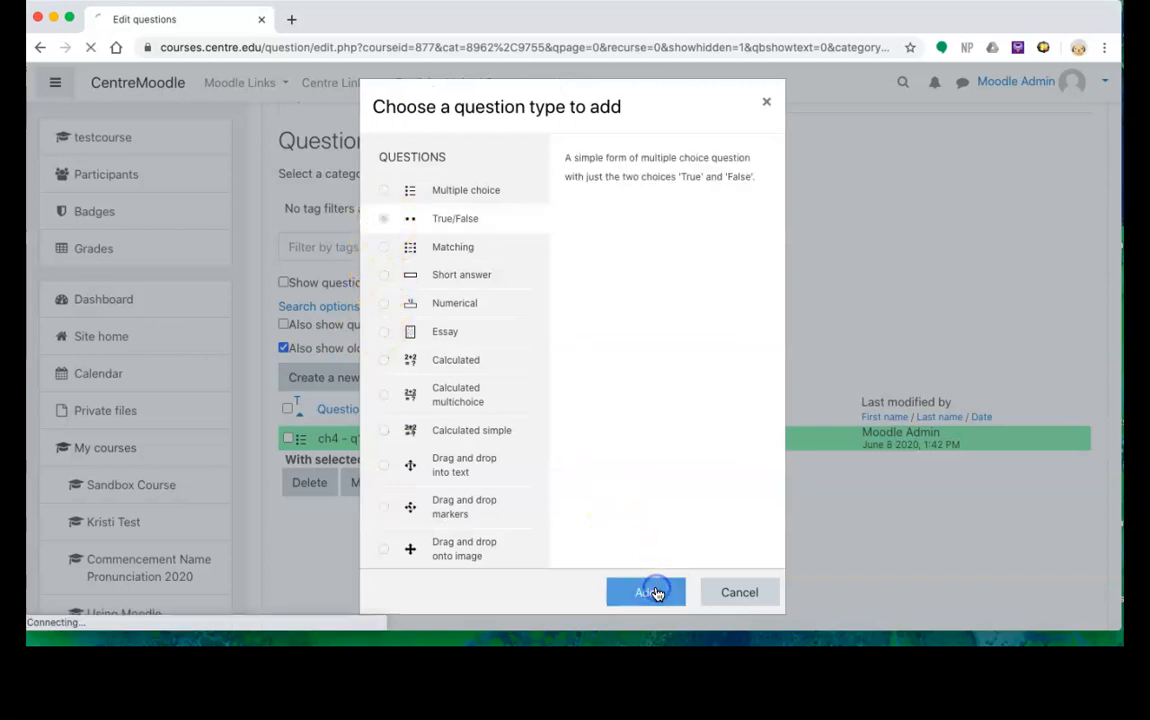
click(537, 392)
text(ch4 - q 17)
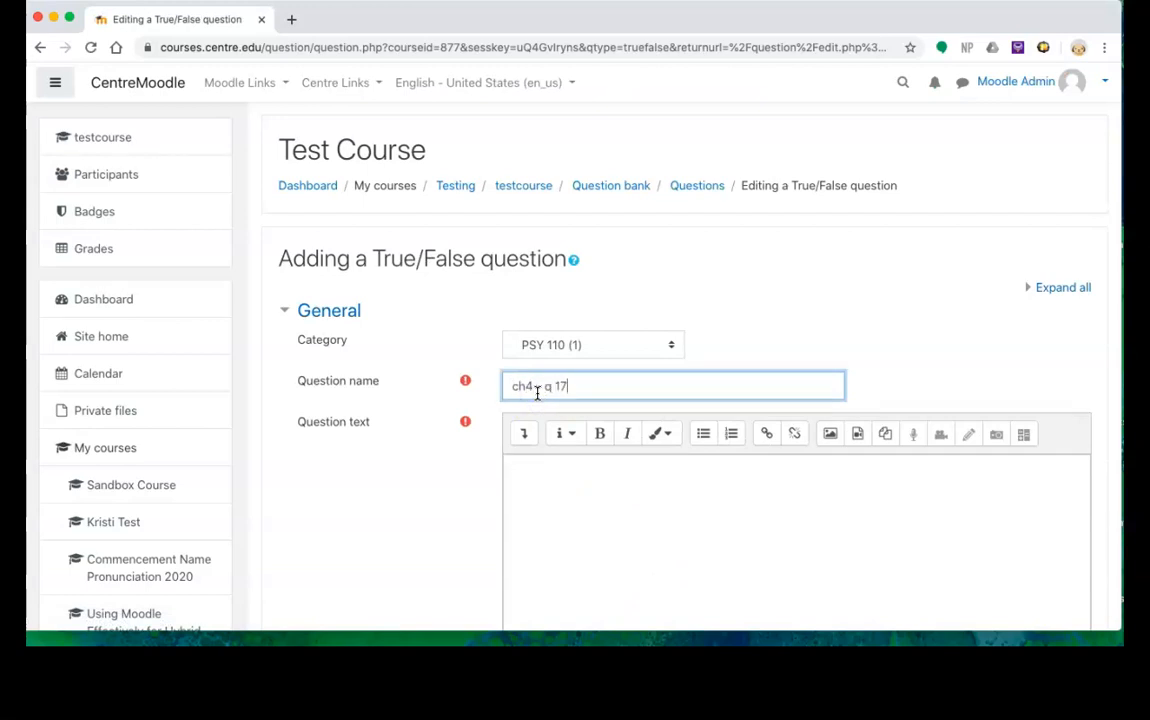
click(543, 479)
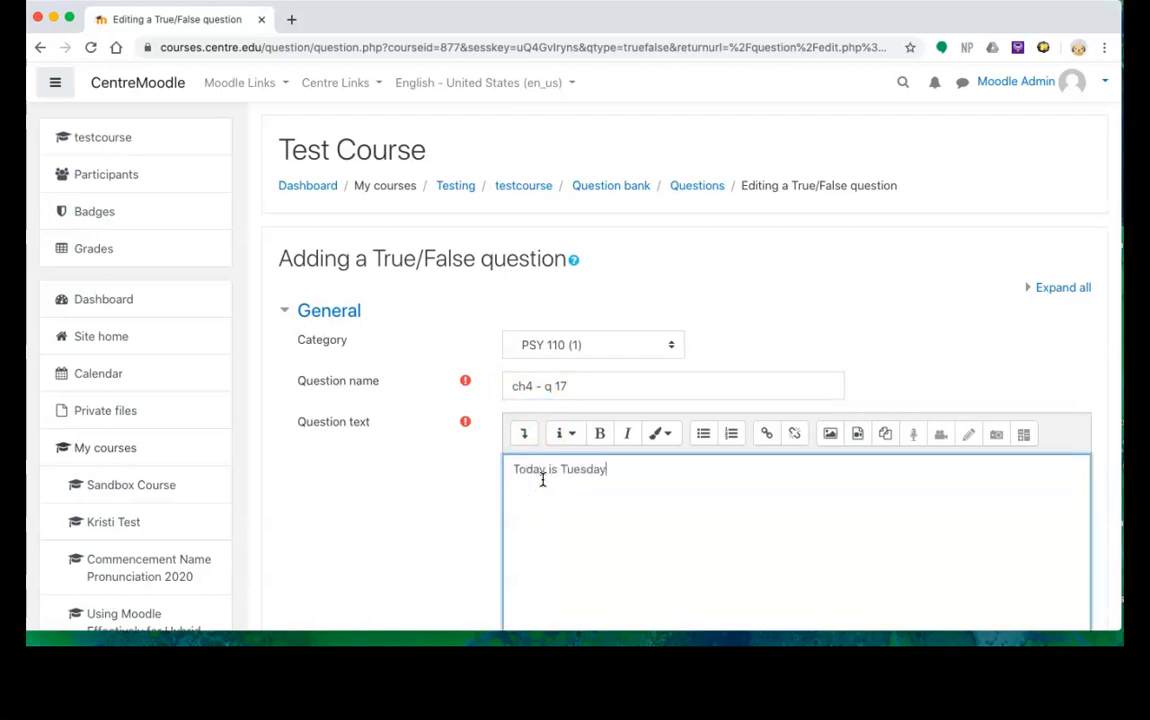
Set the correct answer of the True/False question to True and save the question
scroll(543, 479, down, 10)
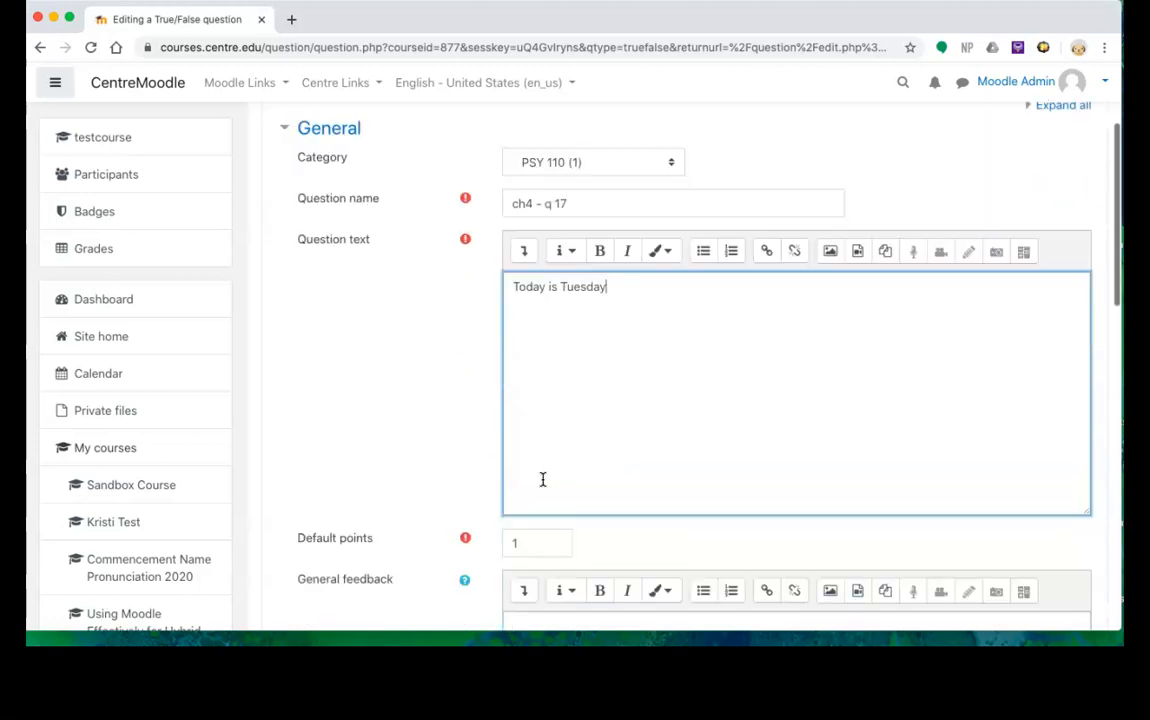
scroll(543, 479, down, 2)
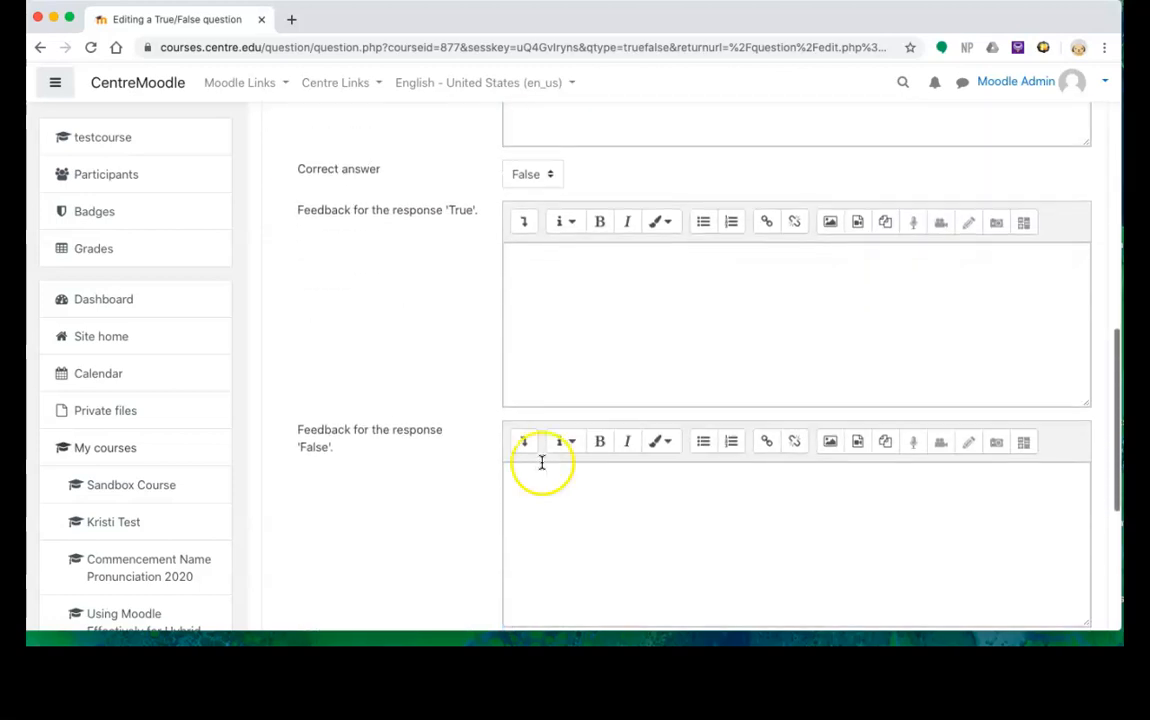
click(535, 175)
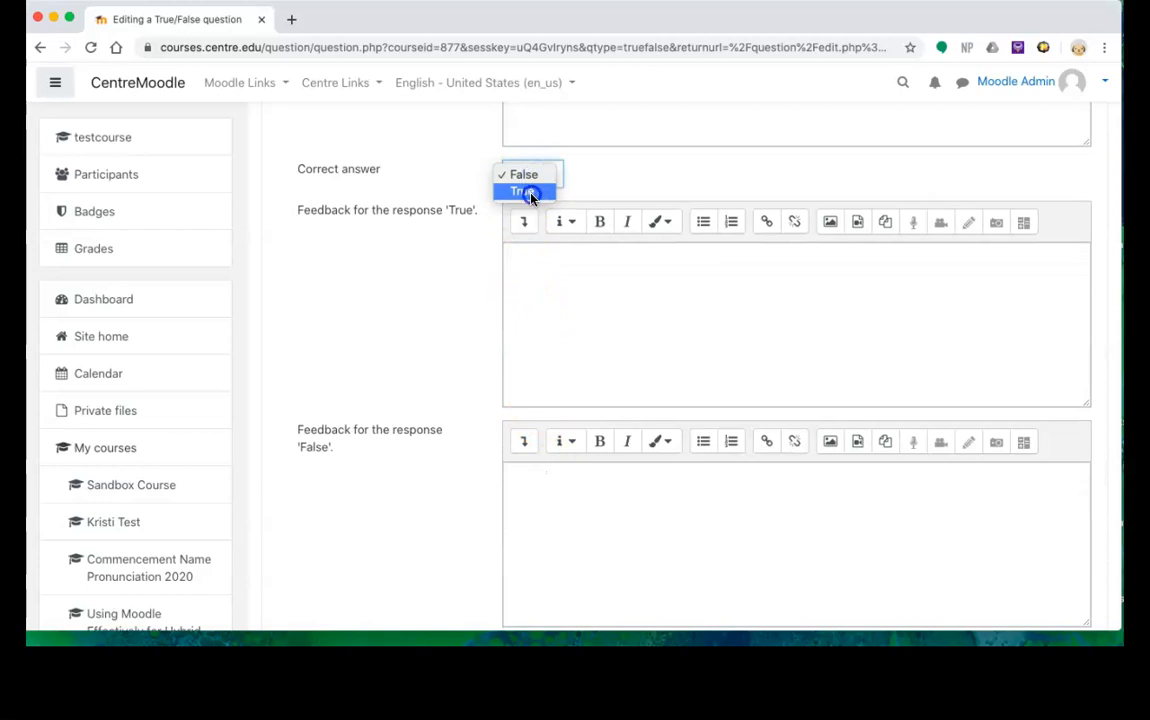
click(528, 192)
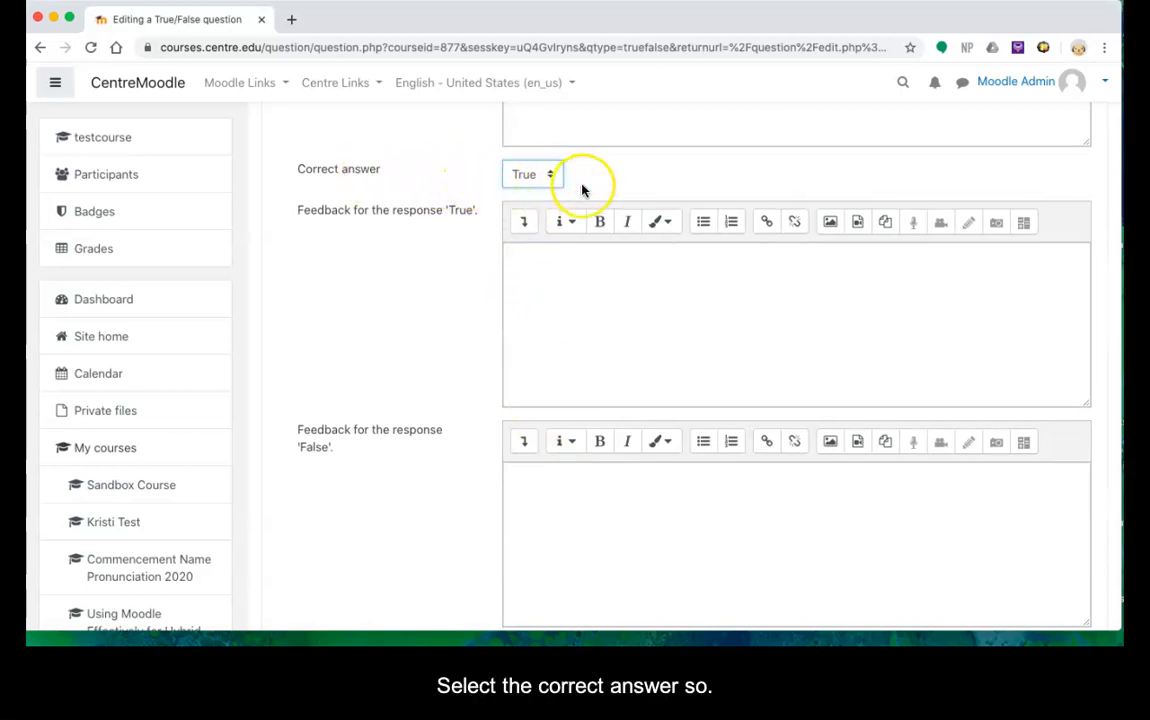
scroll(580, 190, up, 1)
scroll(583, 190, up, 5)
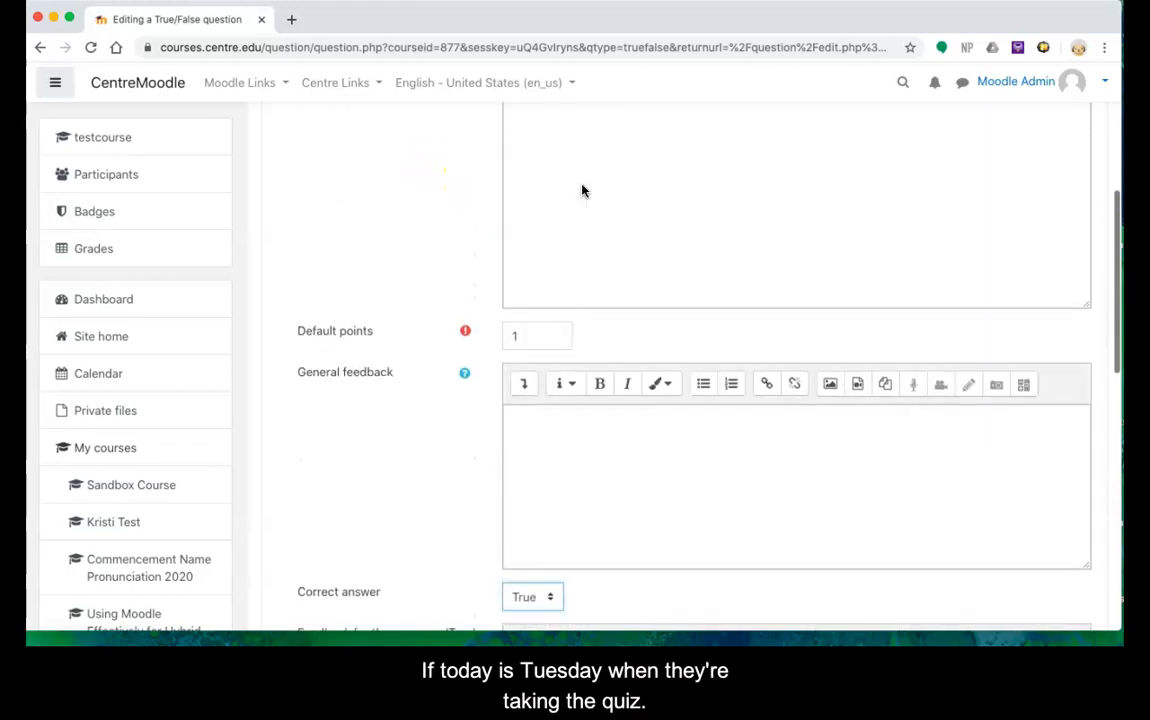
scroll(583, 190, down, 5)
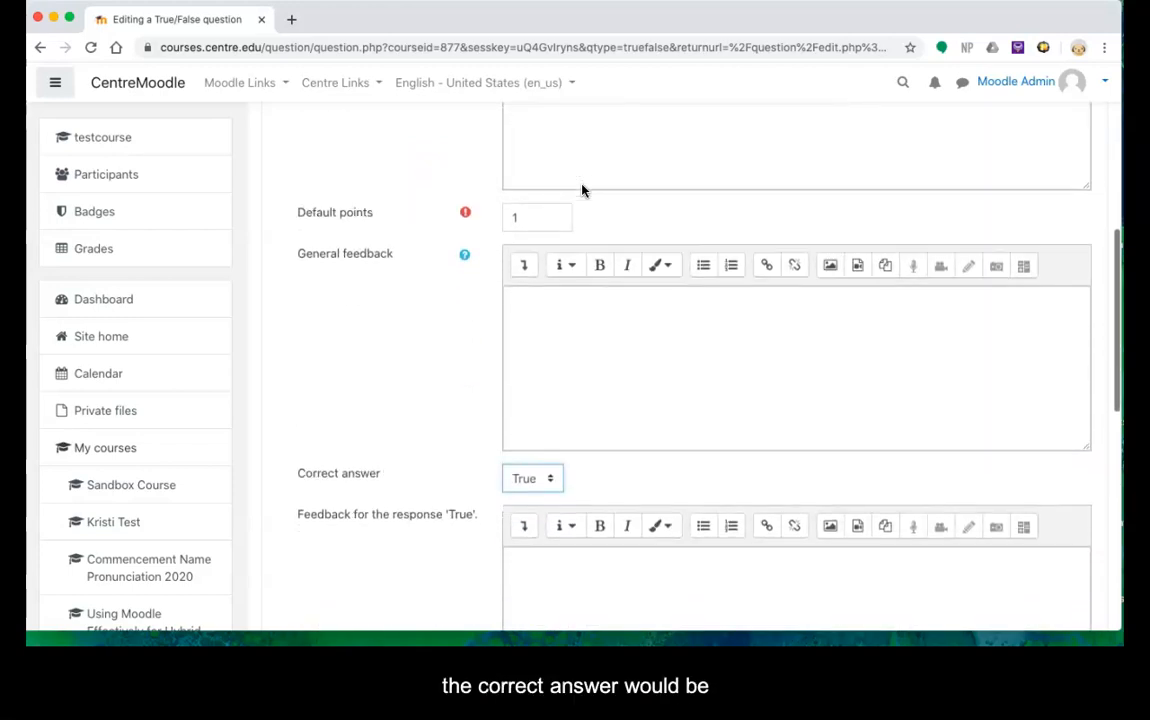
scroll(542, 178, up, 1)
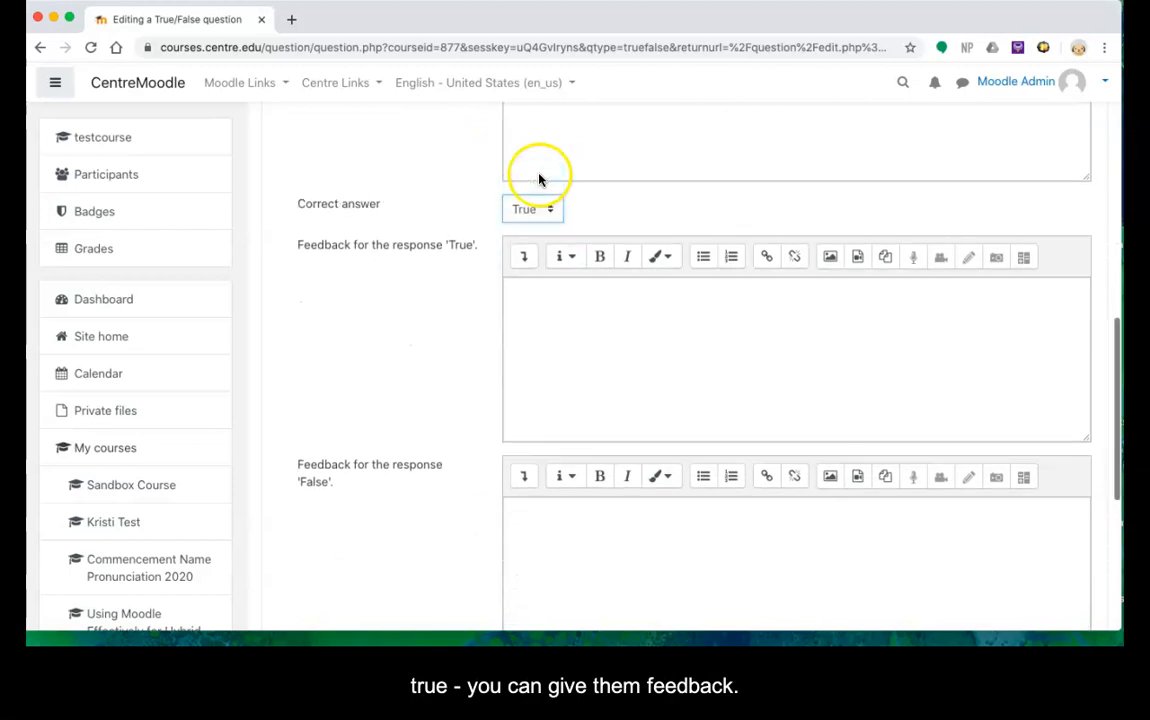
scroll(546, 456, down, 5)
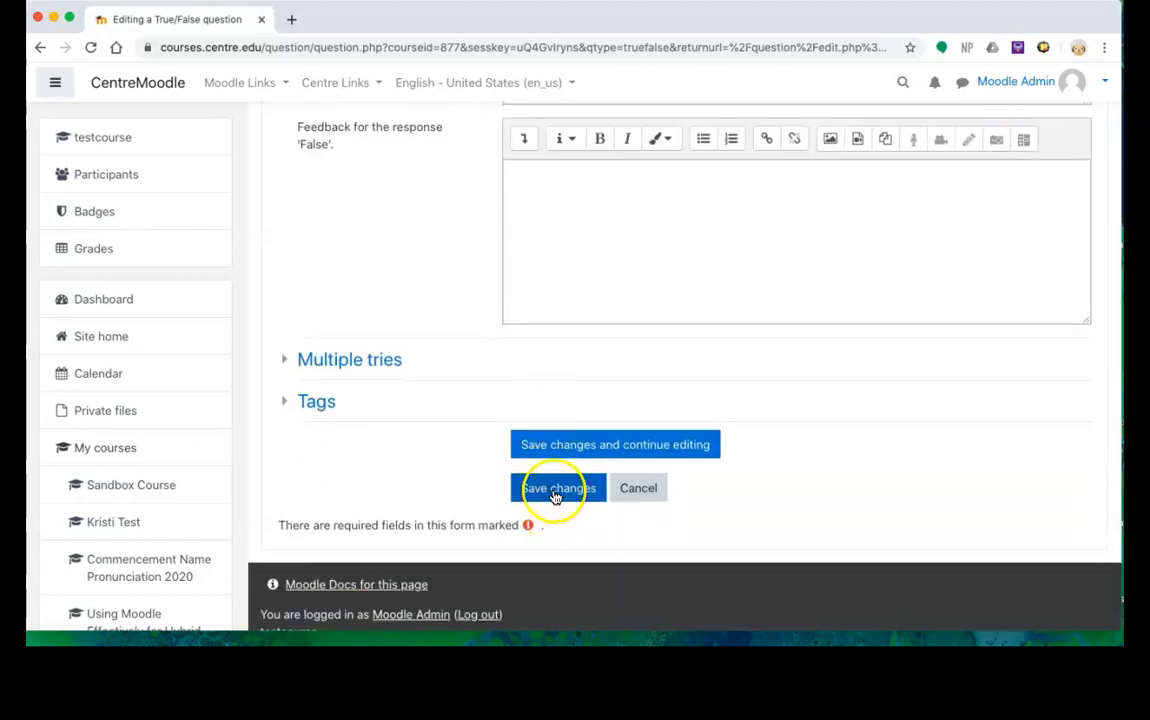
click(556, 490)
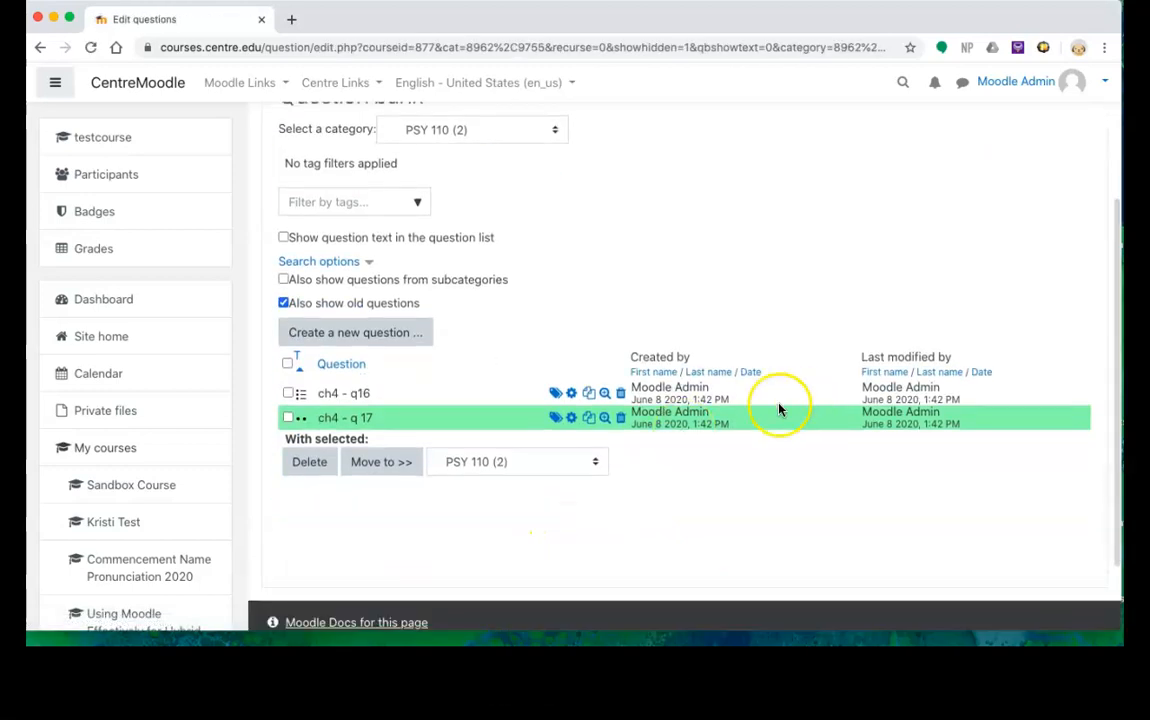
Preview the "ch4 - q 17" question from the question bank and close the preview
click(604, 417)
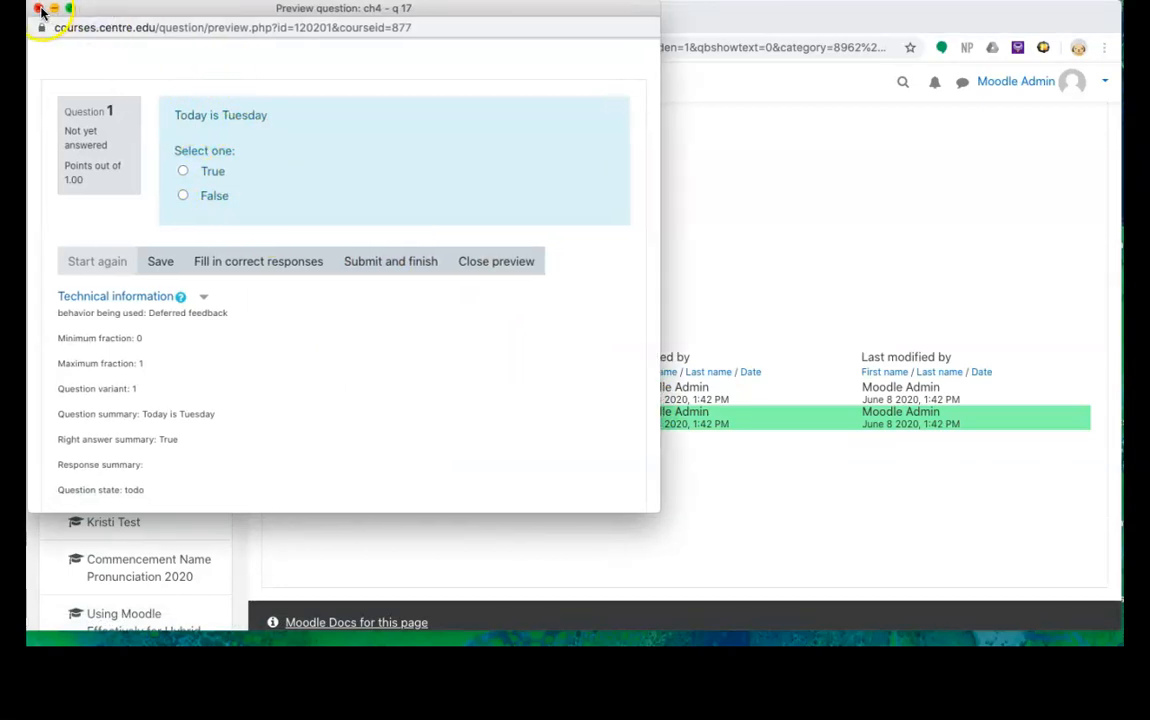
click(36, 9)
Return to the testcourse page and open the Sample Quiz in Topic 1 for editing its questions
scroll(437, 302, up, 2)
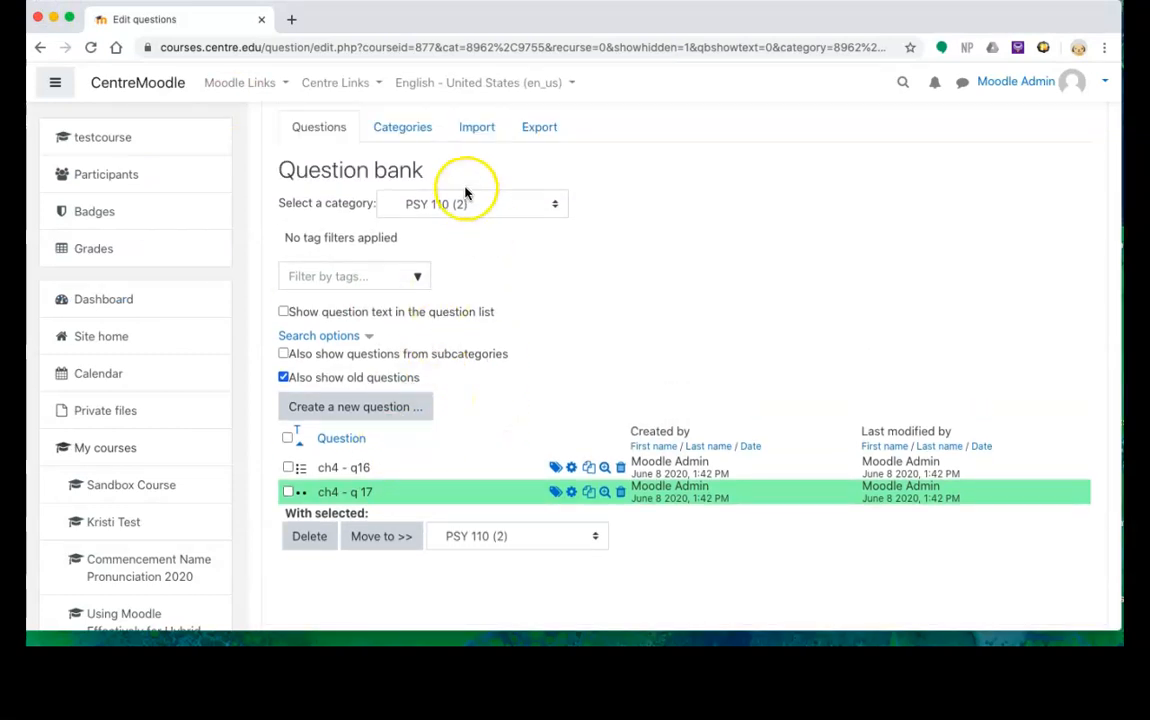
scroll(463, 207, up, 3)
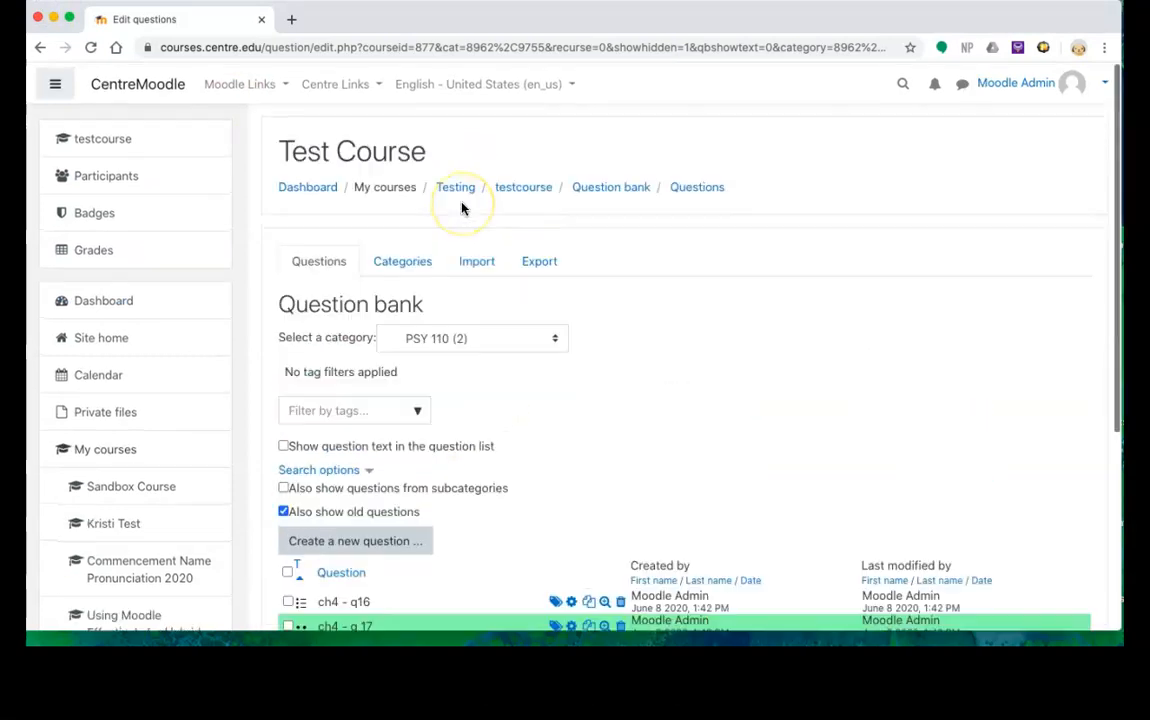
click(540, 188)
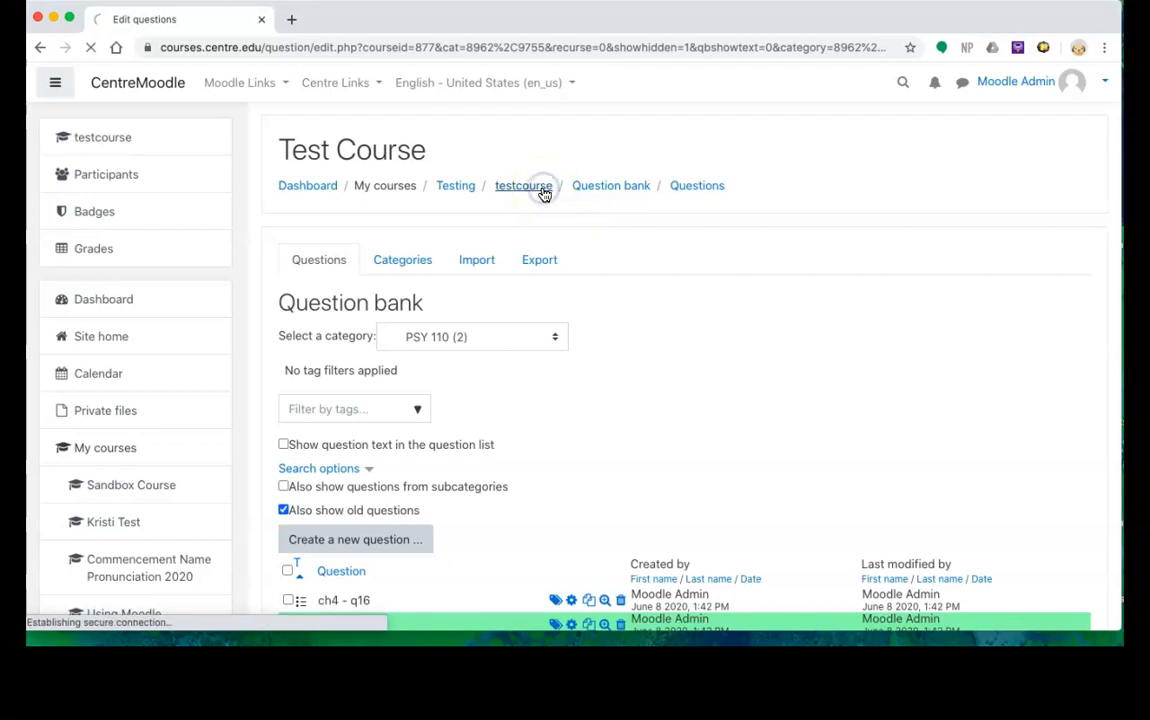
scroll(544, 194, down, 2)
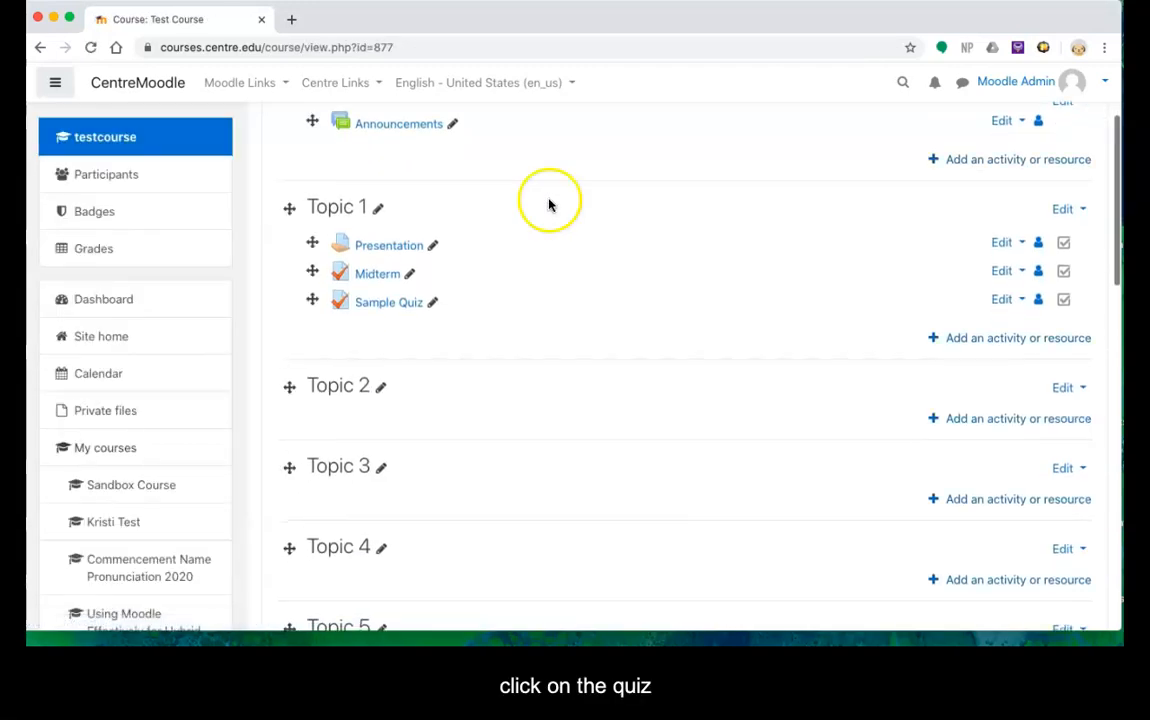
click(390, 306)
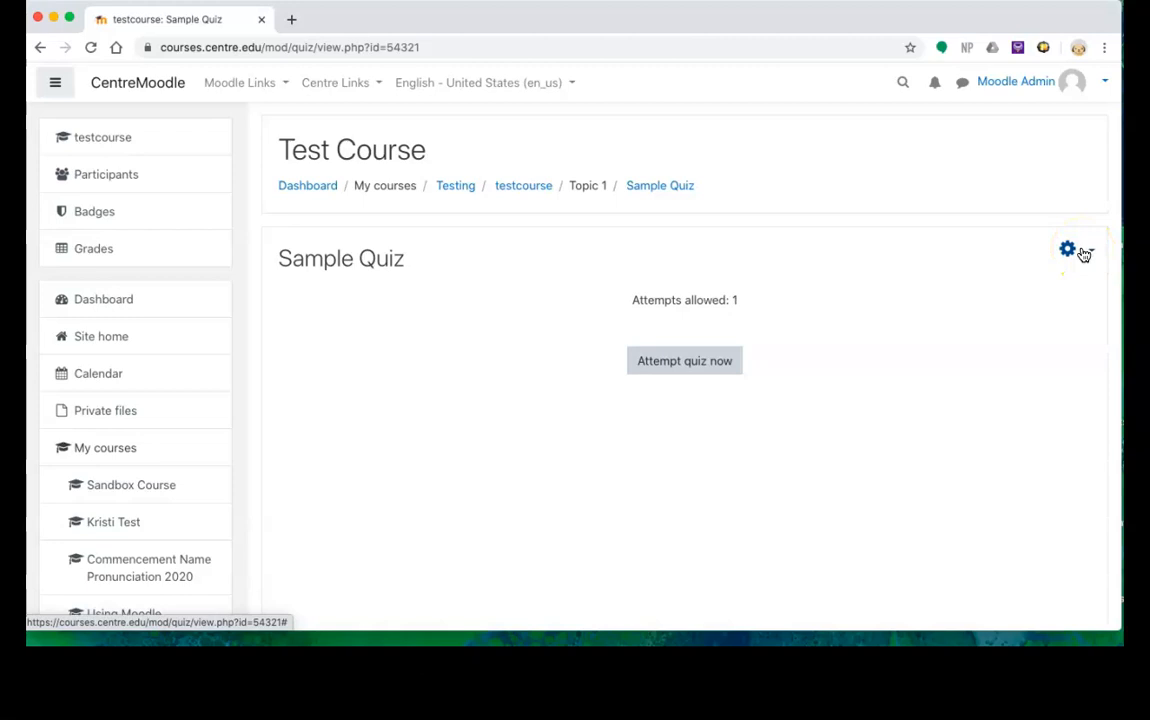
click(1069, 250)
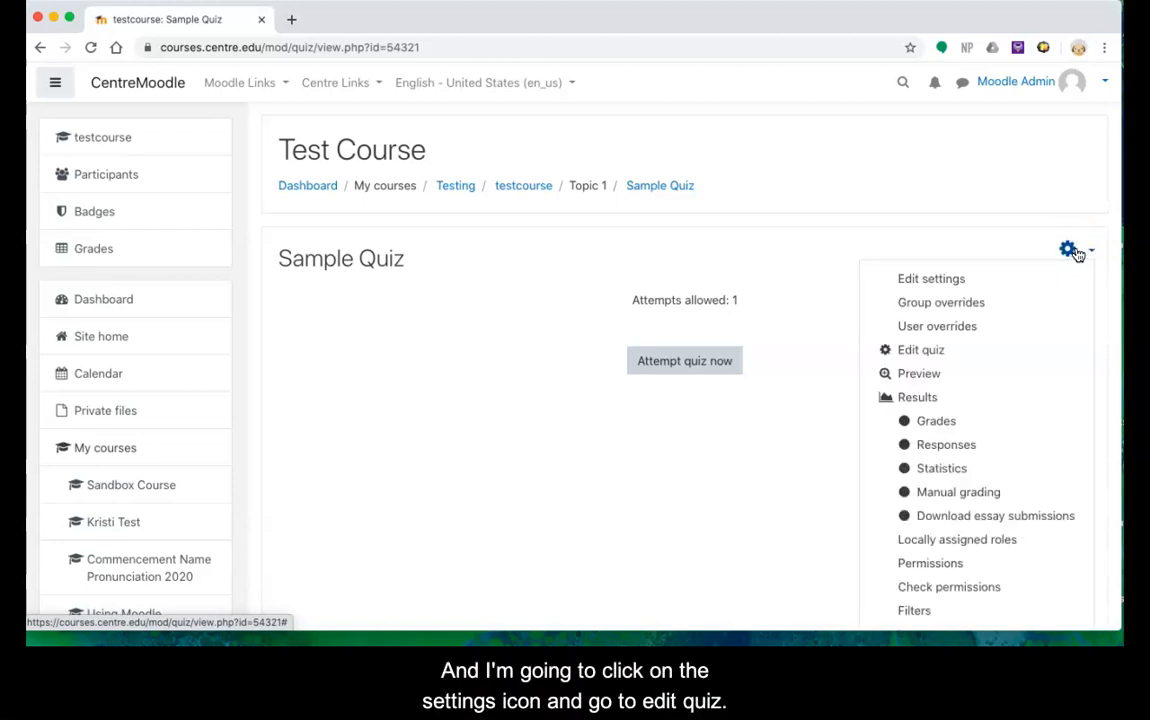
click(921, 350)
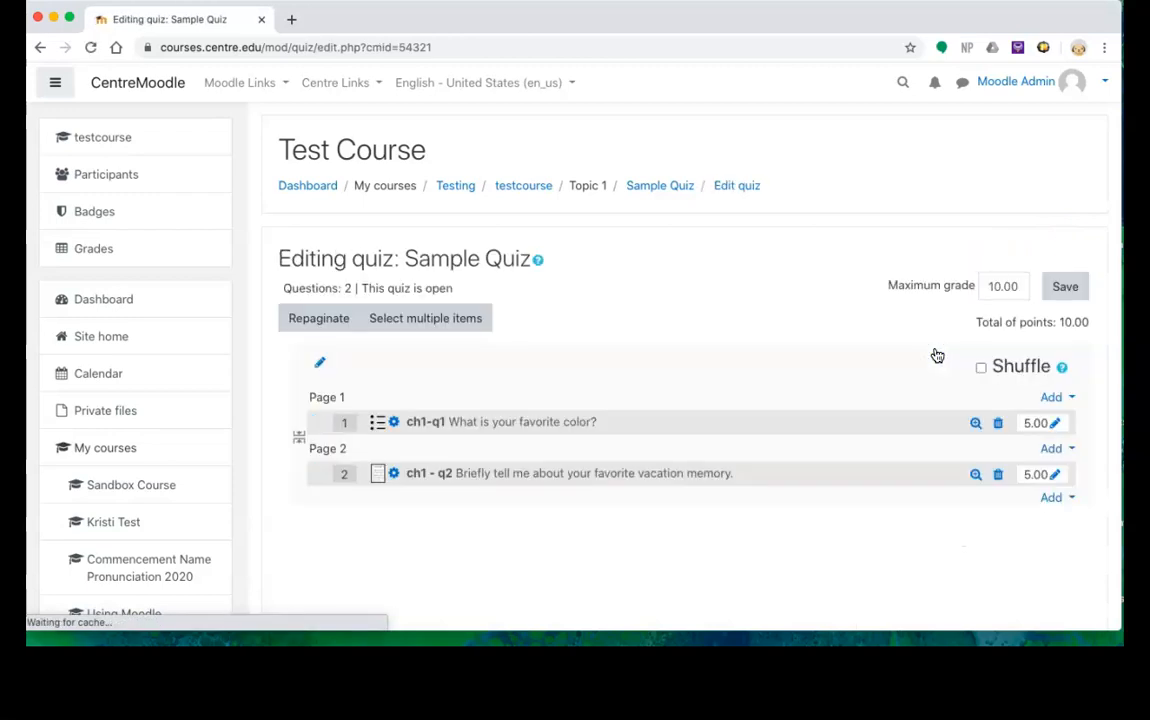
Add all questions in the PSY 110 question bank category, ch4 - q16 and ch4 - q 17, to page 1 of the quiz
click(1052, 398)
click(1014, 448)
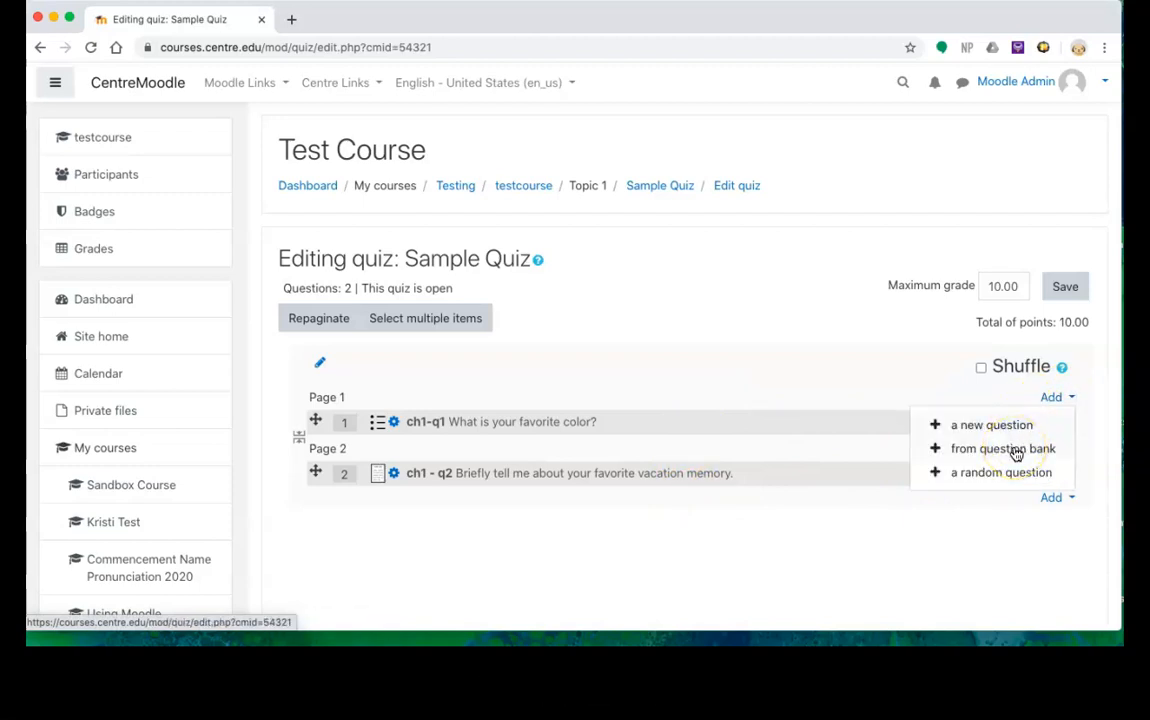
click(1014, 449)
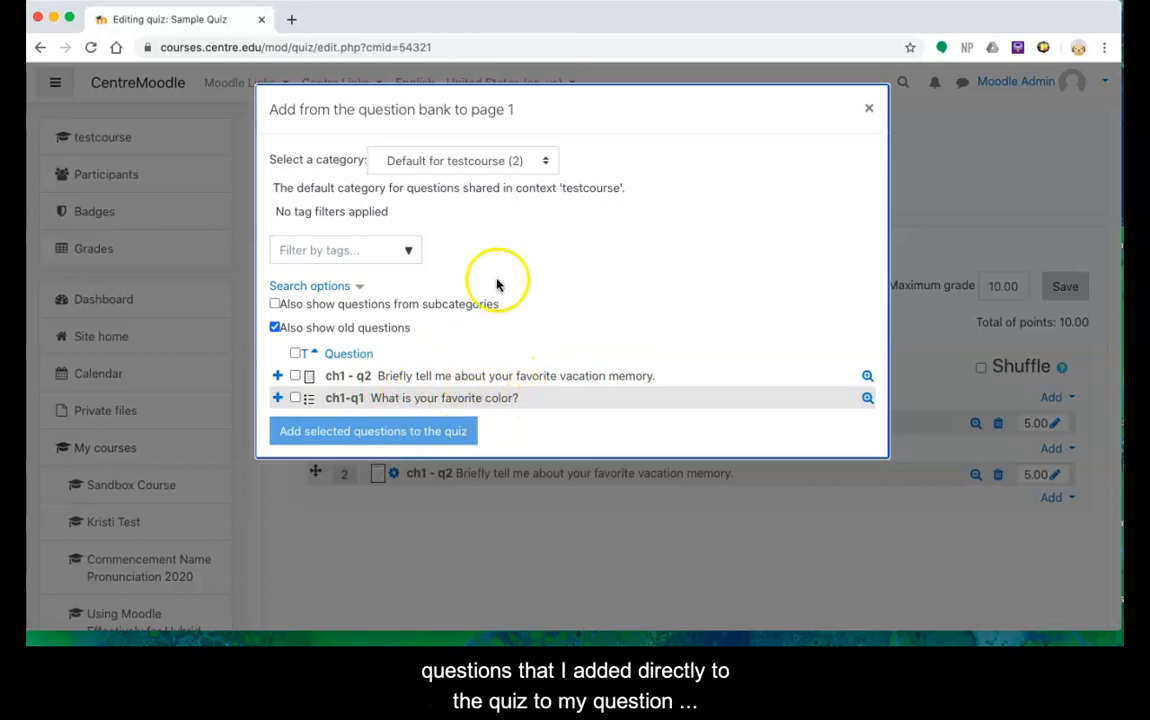
click(497, 166)
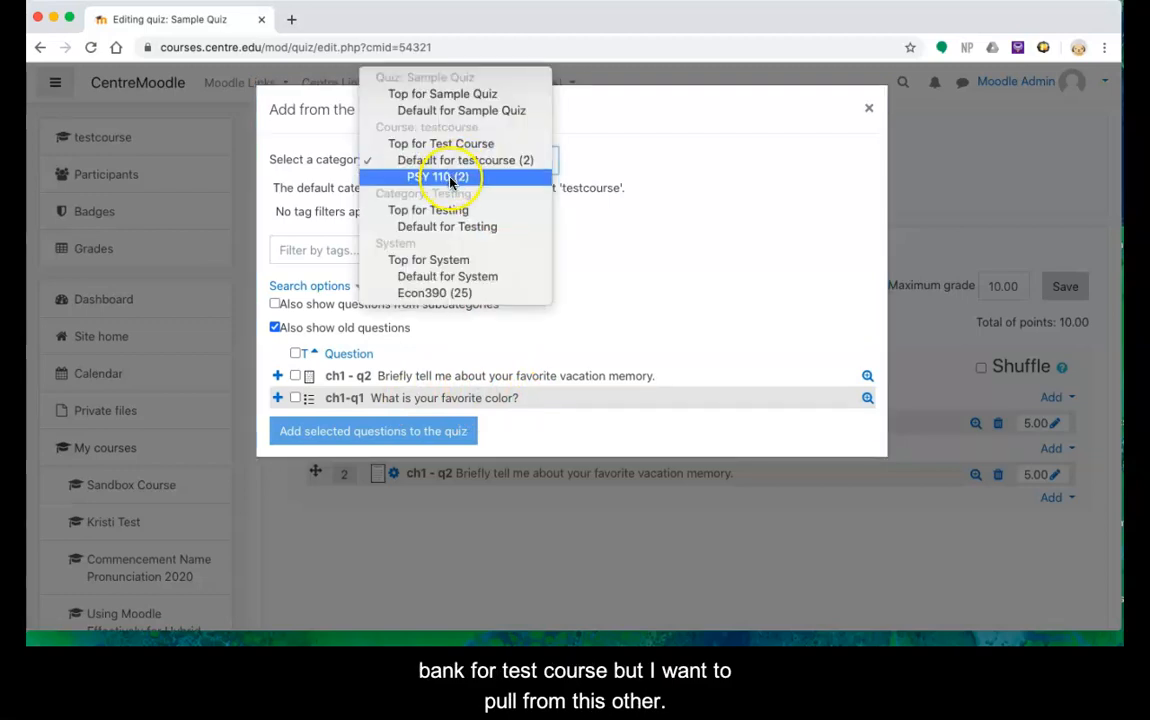
click(450, 178)
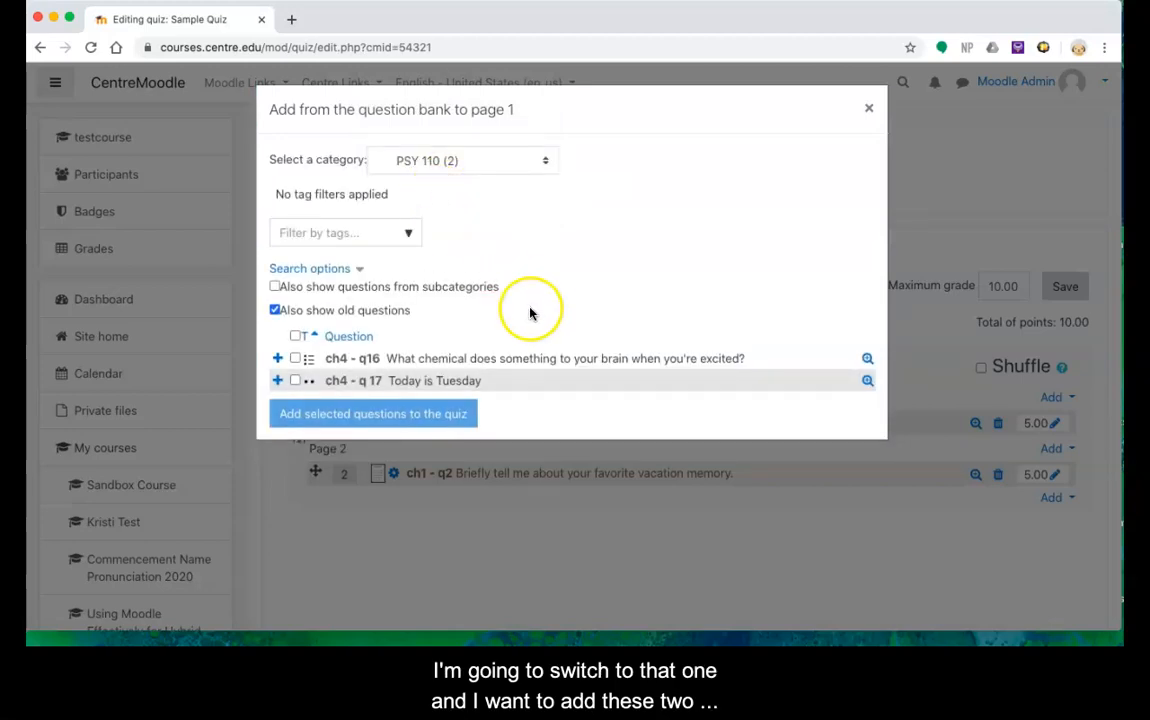
click(296, 337)
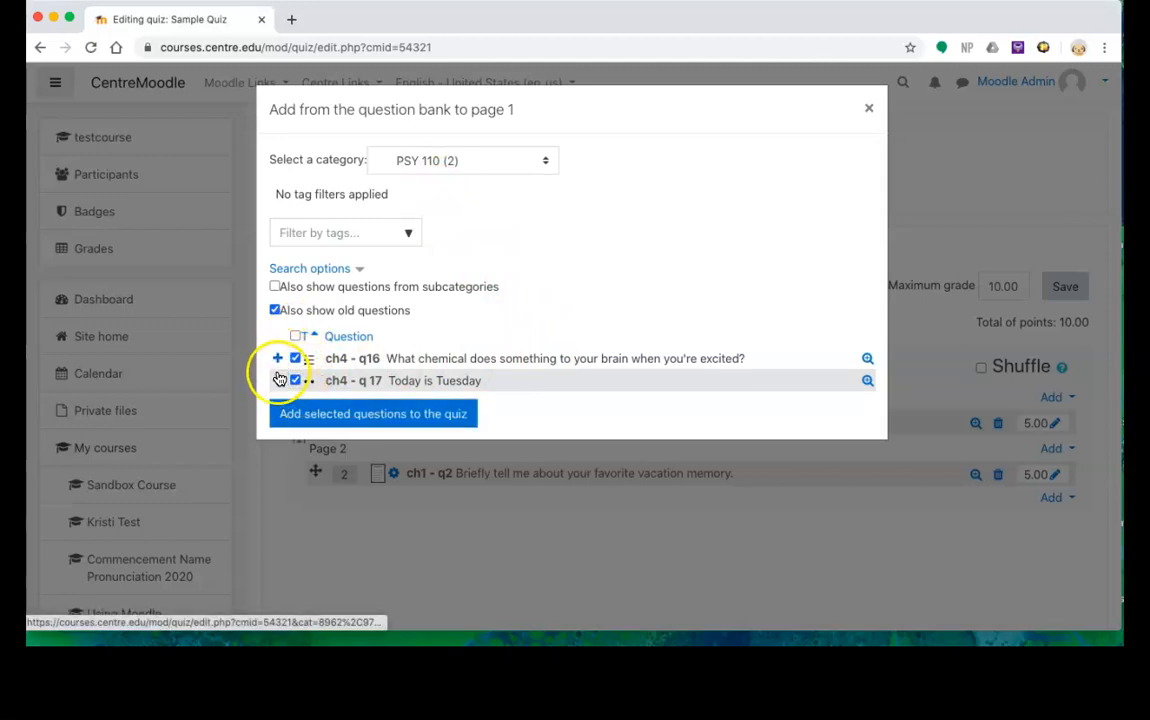
click(343, 416)
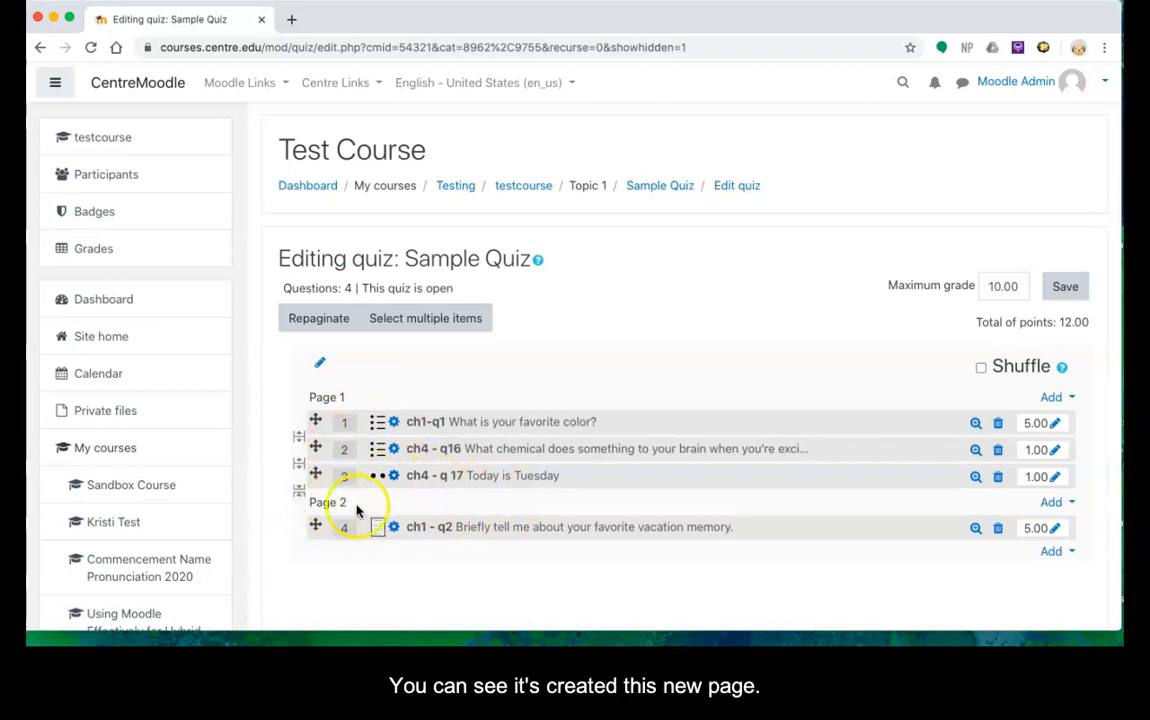
Insert page breaks before ch4 - q16 and ch4 - q 17 so every question is on its own page
click(299, 466)
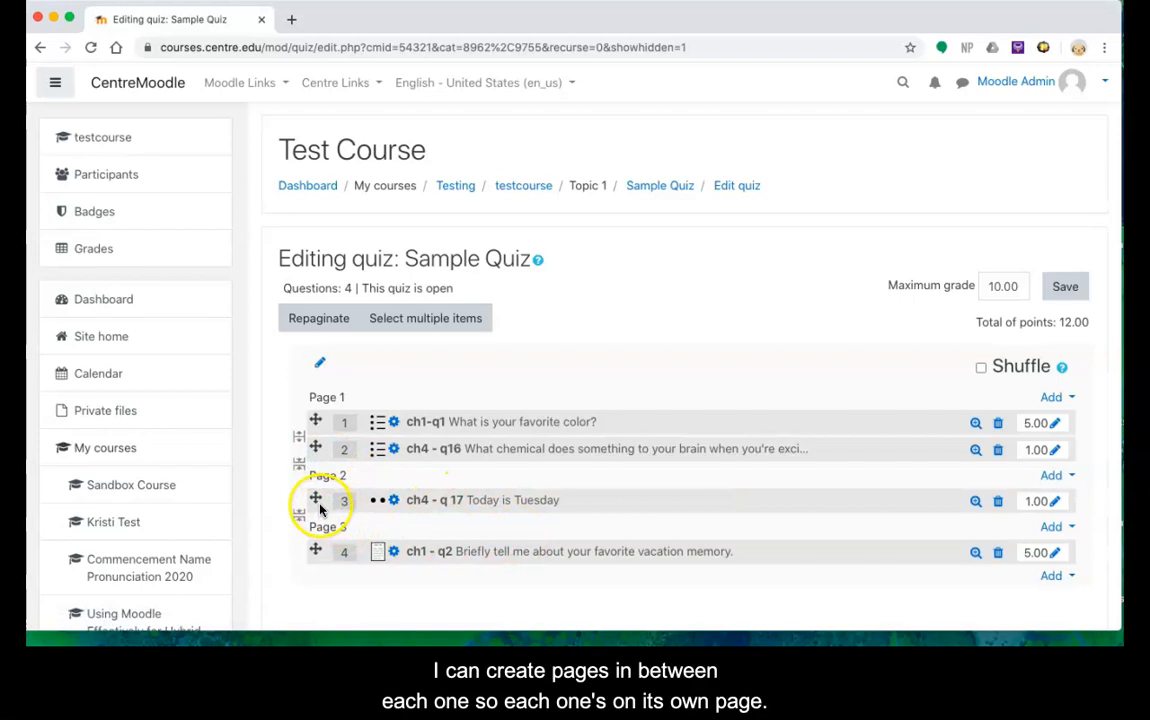
click(299, 438)
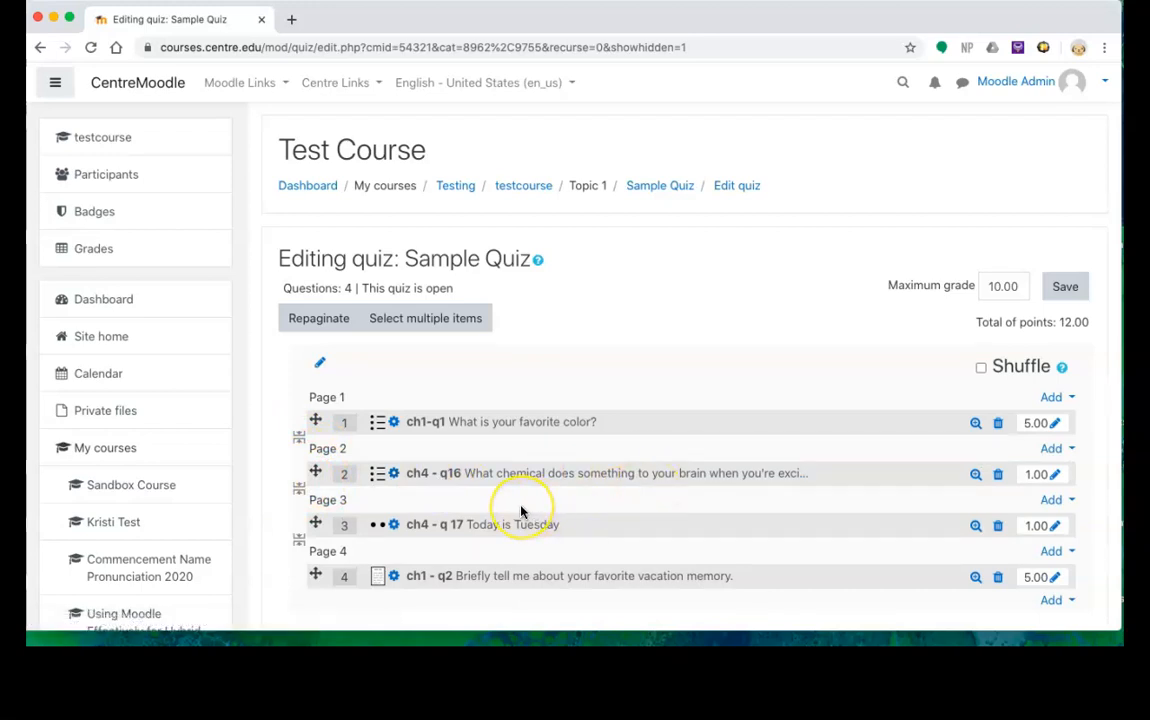
Add a section heading above page 2 and name it "Academic Honesty Statement"
scroll(520, 512, down, 2)
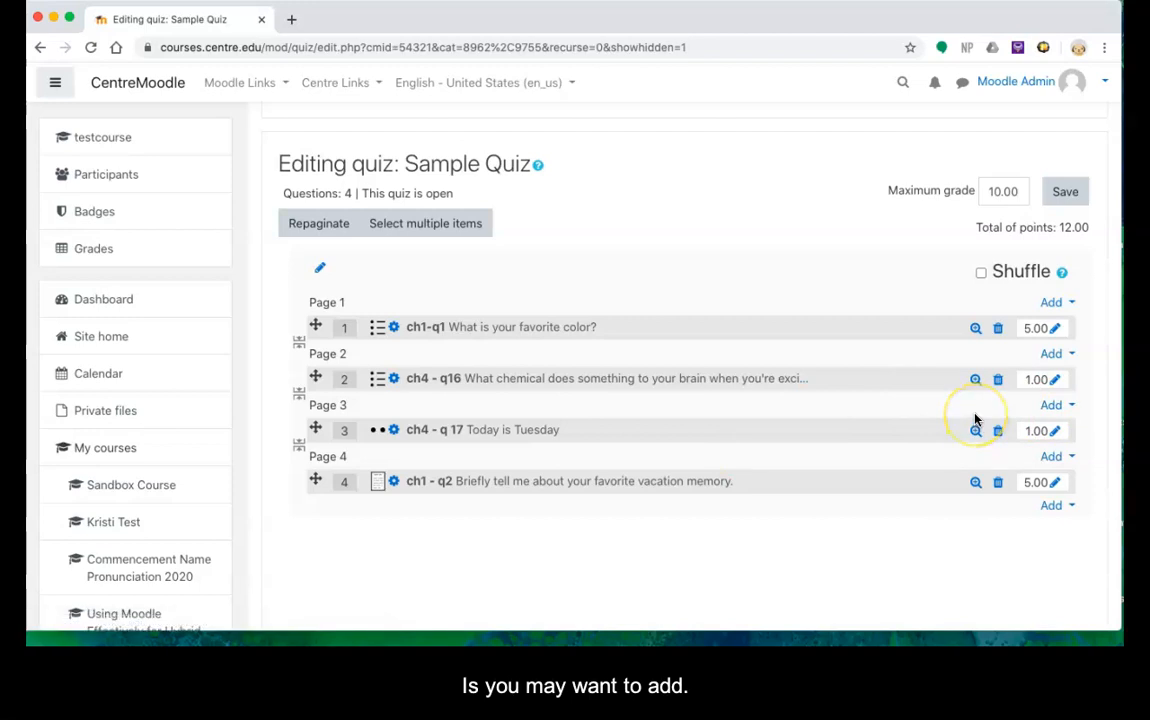
click(1056, 355)
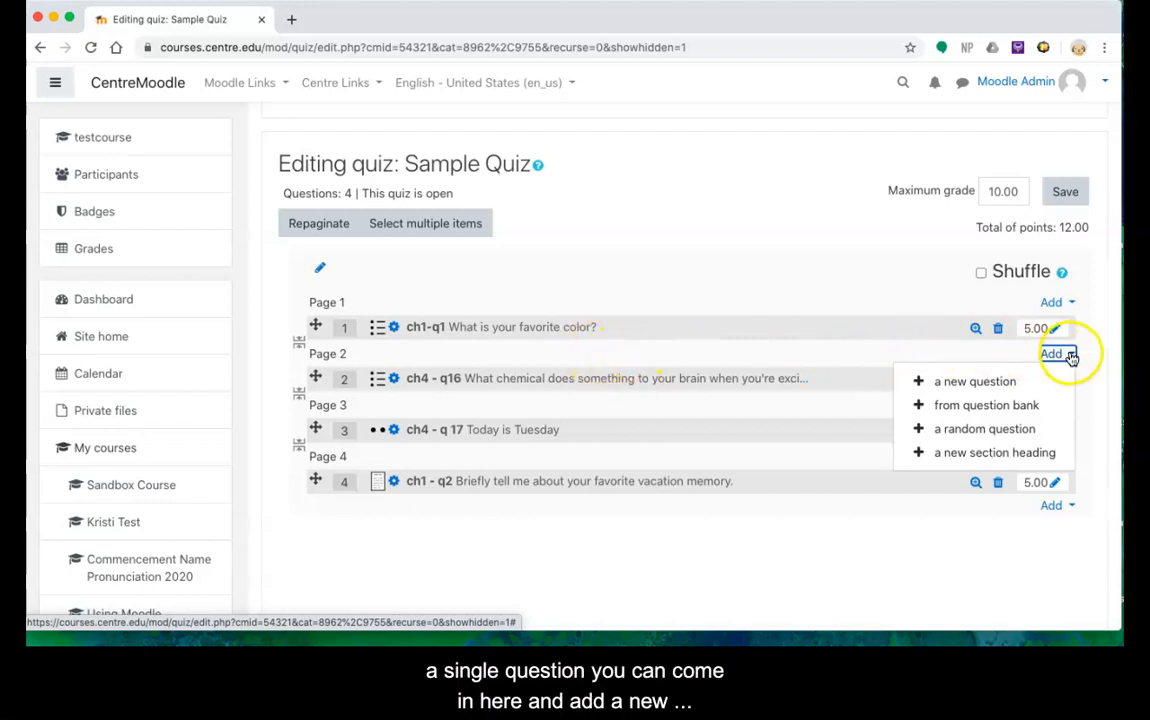
click(1022, 455)
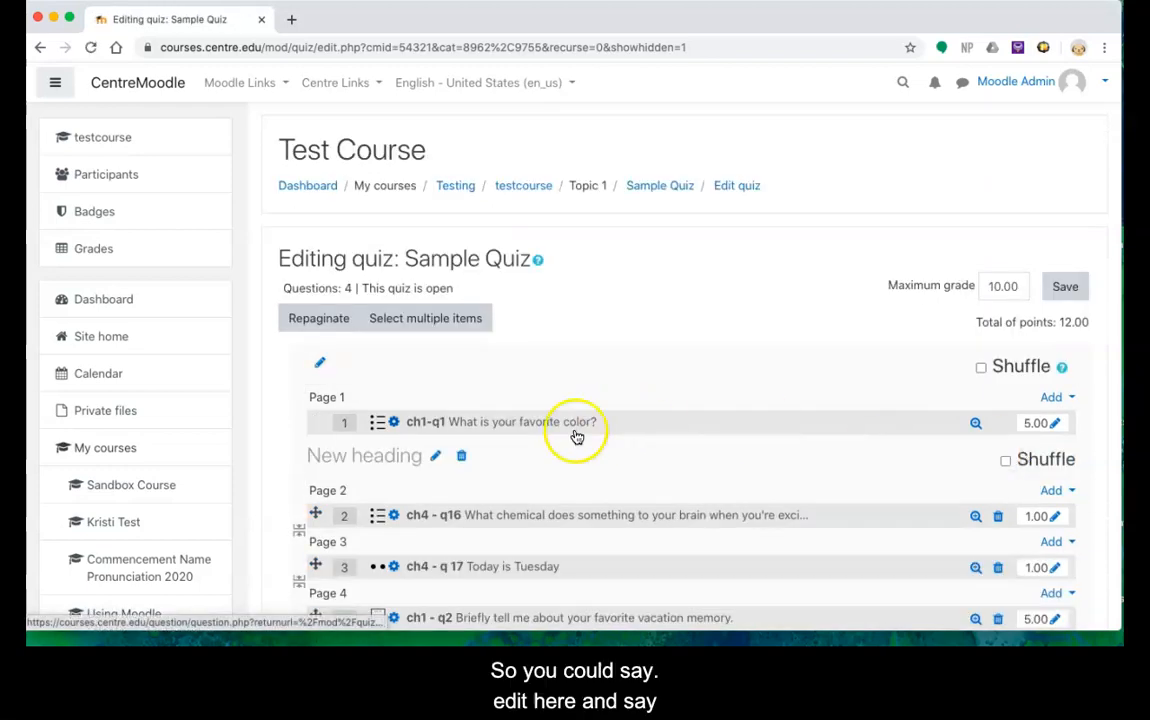
click(364, 457)
click(434, 458)
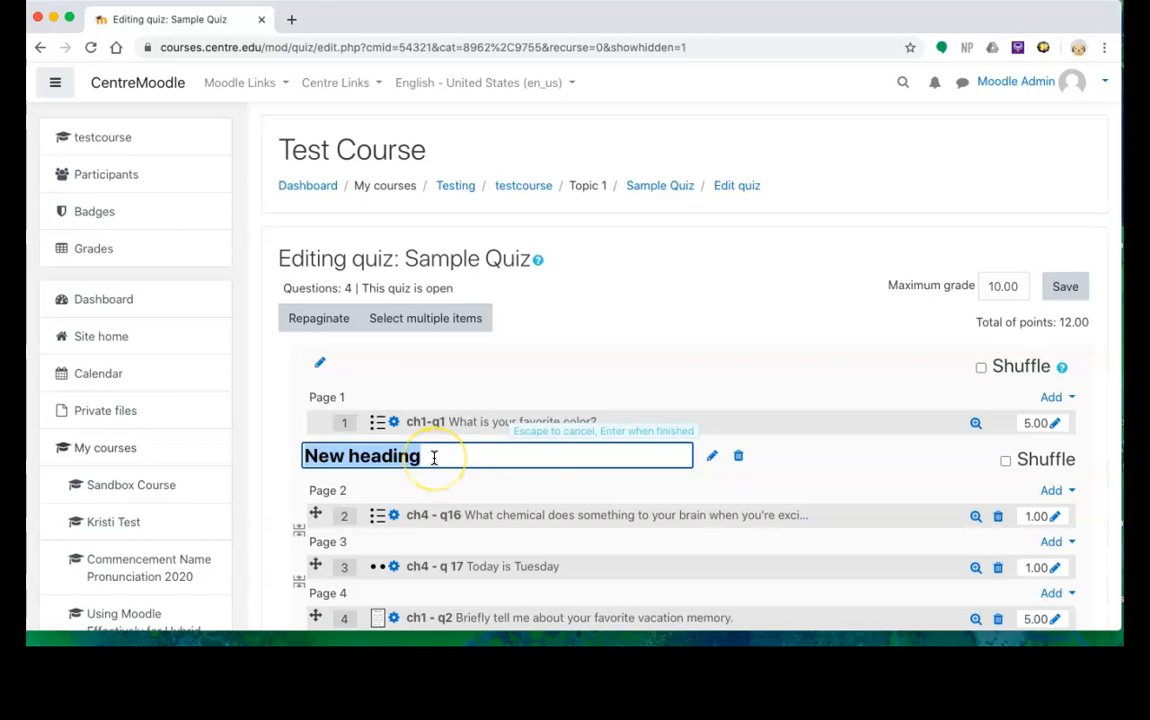
text(Academic Honest)
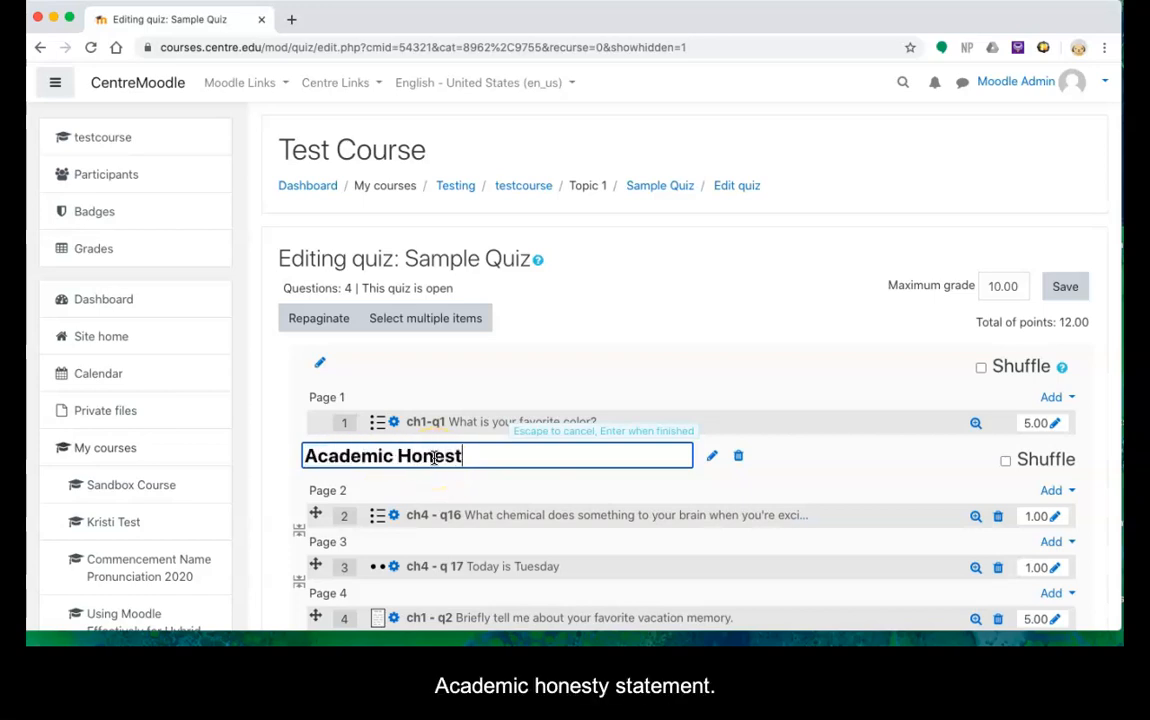
text(y Statement)
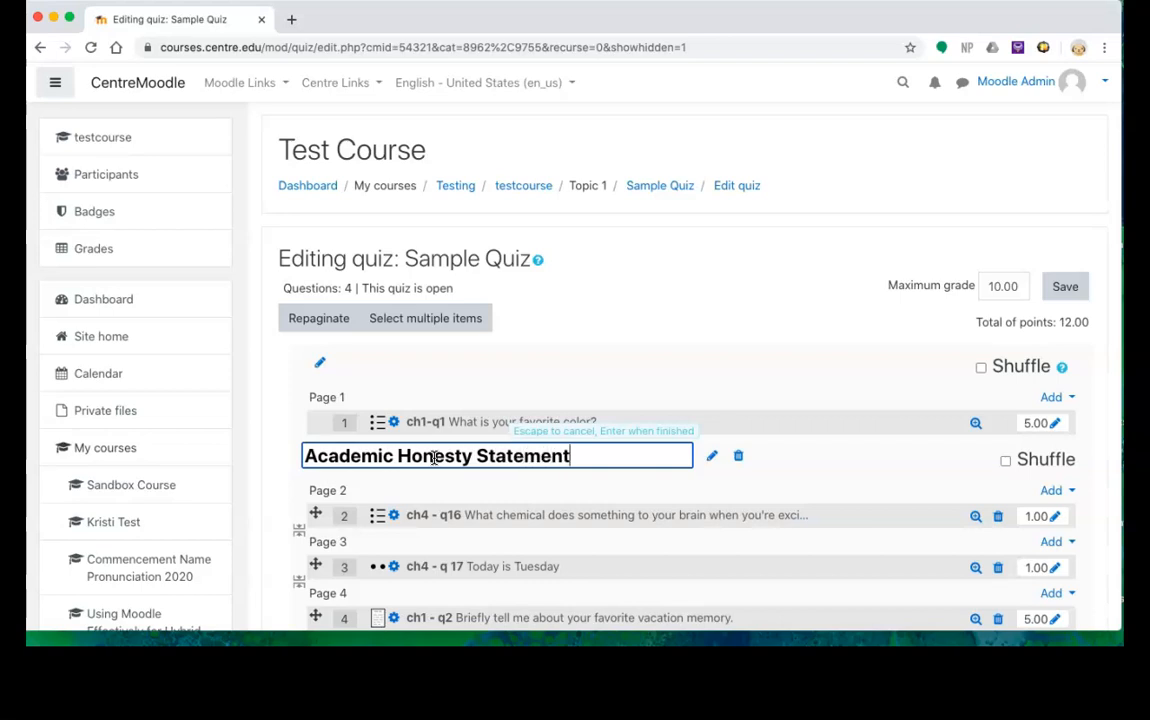
key(Return)
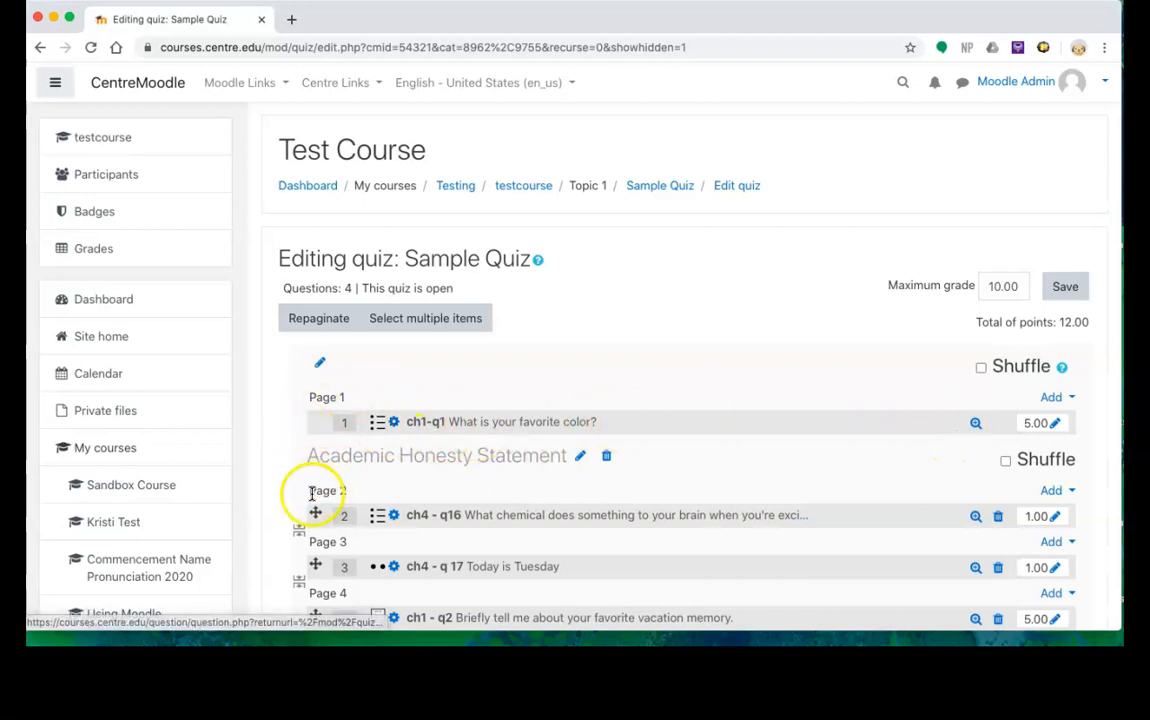
Move ch4 - q16 onto page 1 below ch1-q1 and turn on Shuffle for the Academic Honesty Statement section
drag(317, 515, 313, 439)
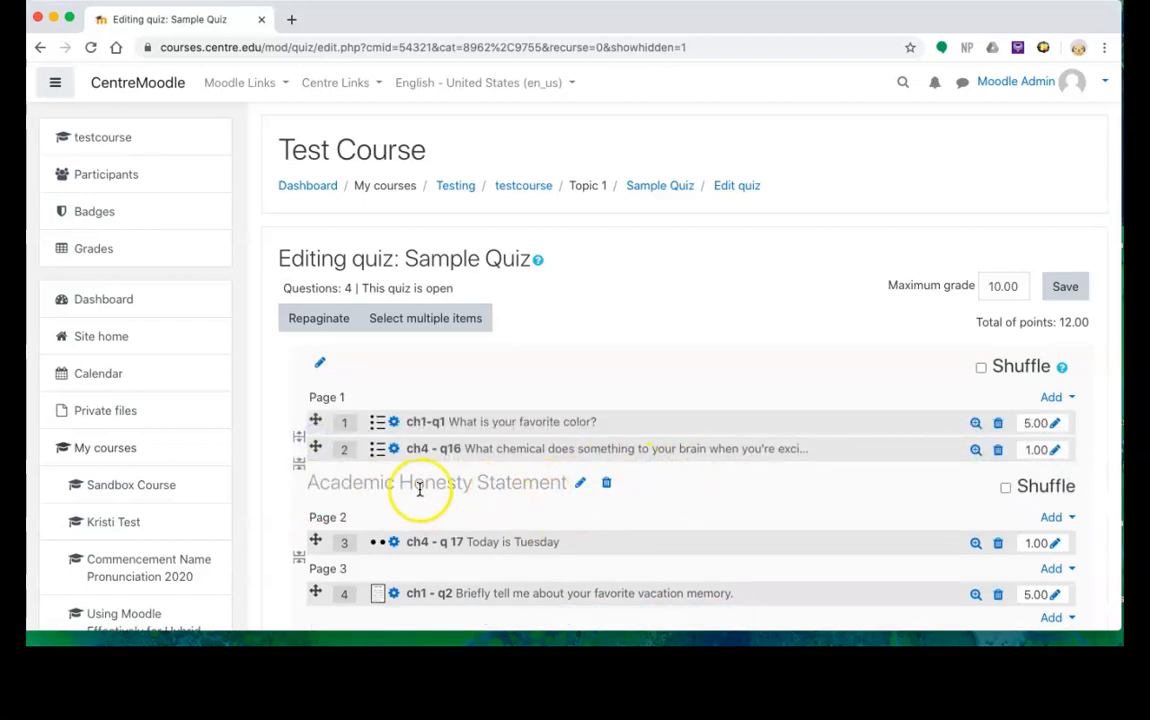
scroll(827, 506, down, 3)
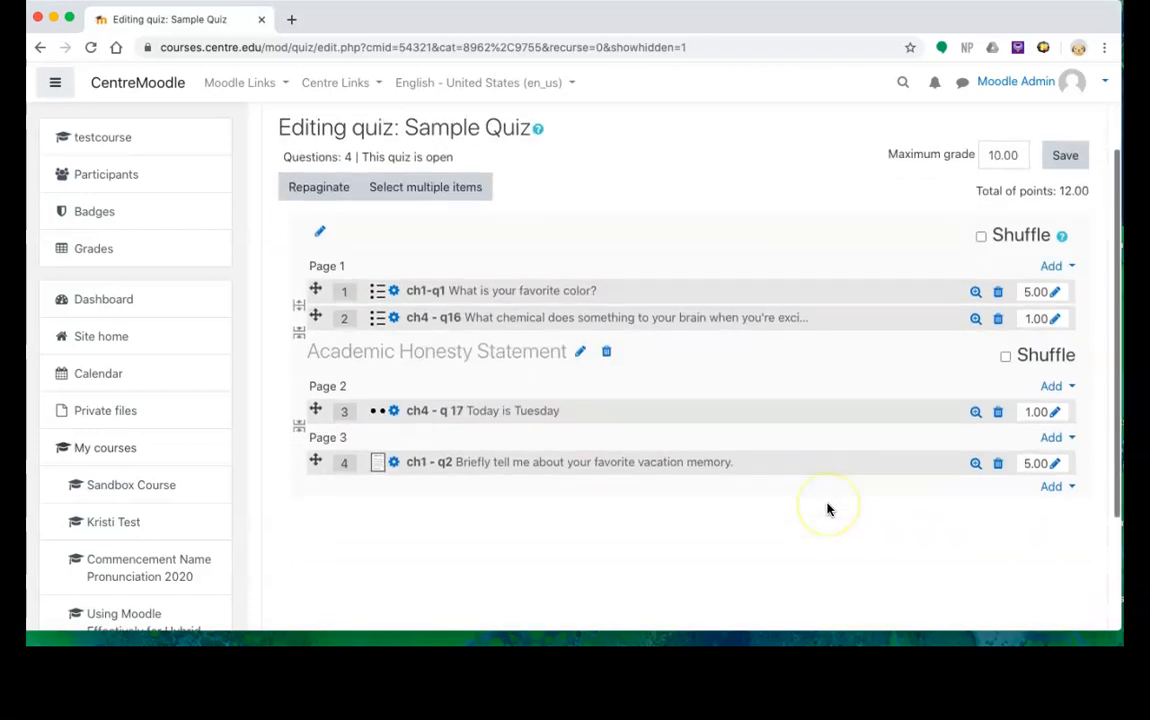
click(1006, 358)
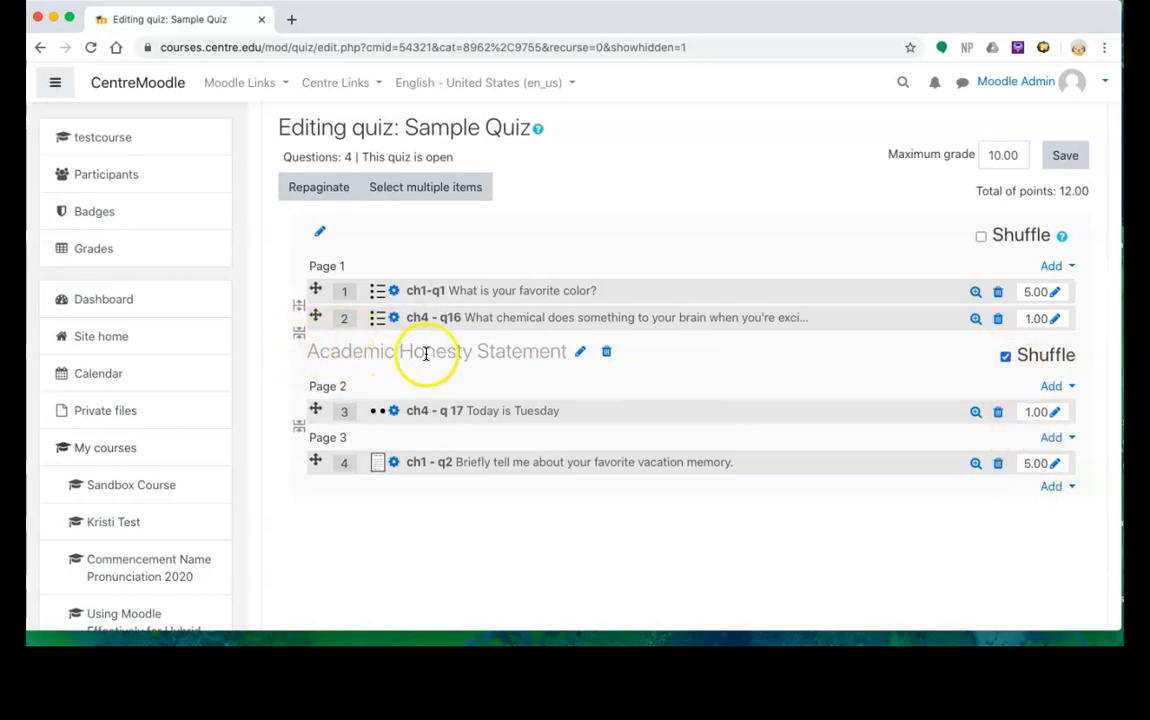
Add another section heading above page 3, before ch1 - q2, and name it "Academic Honesty Statement"
click(1052, 487)
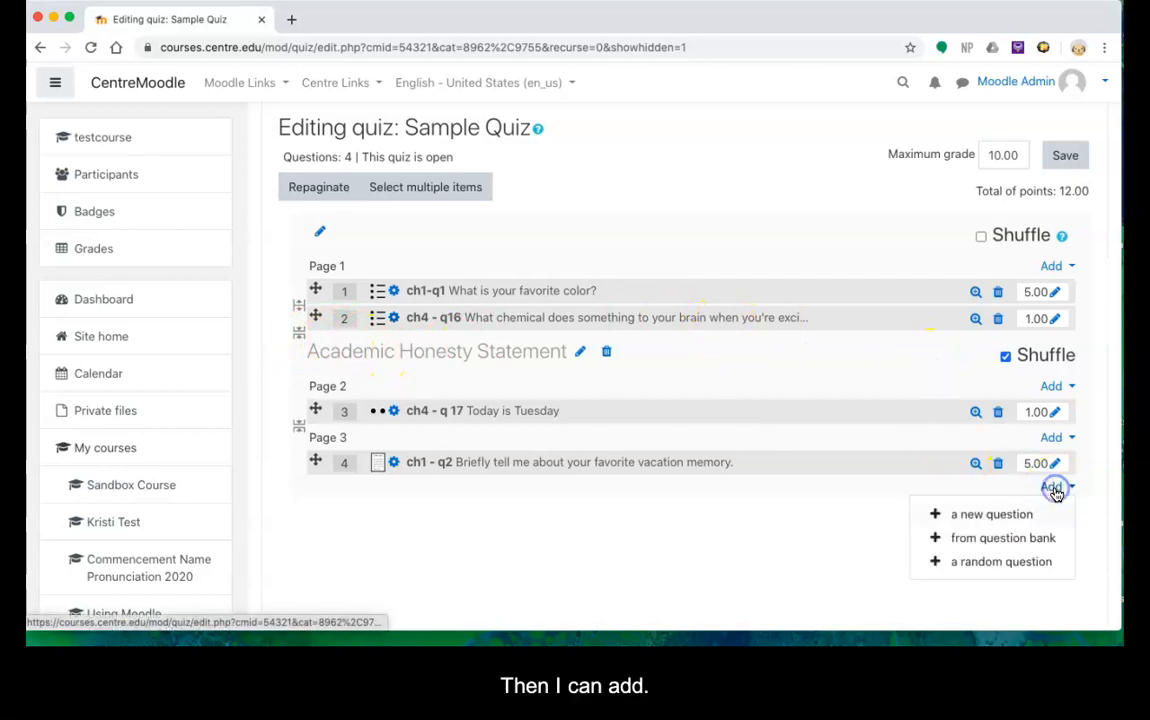
click(1051, 437)
click(1001, 535)
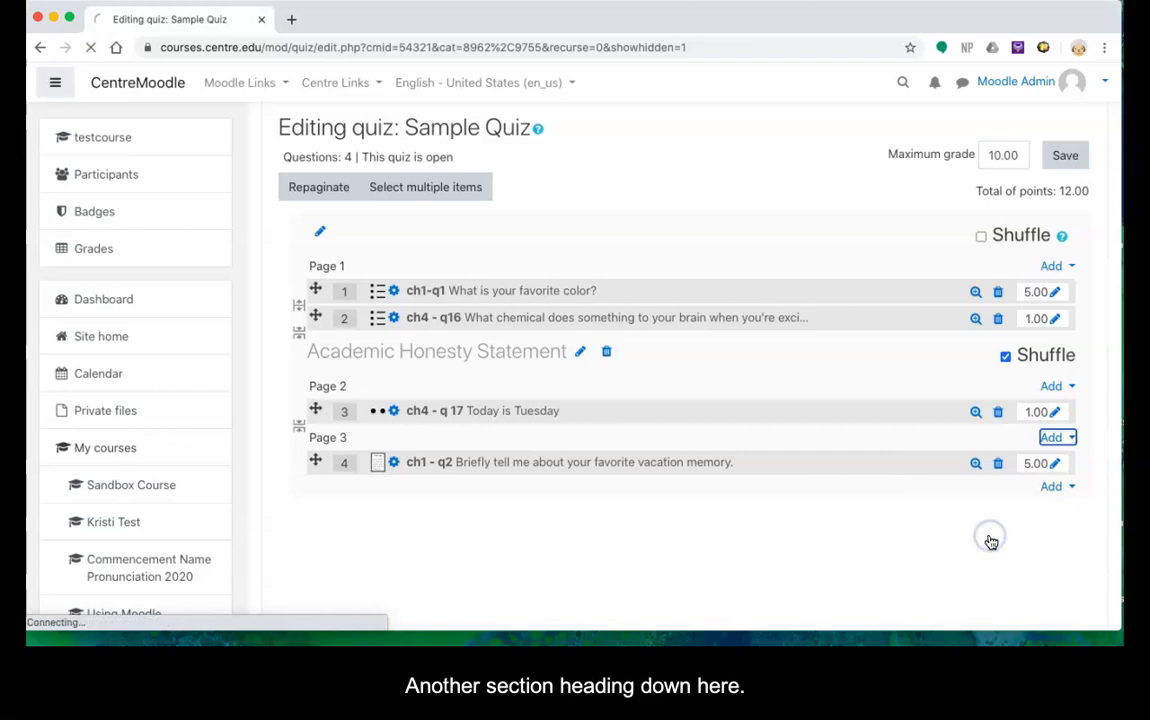
scroll(684, 533, down, 4)
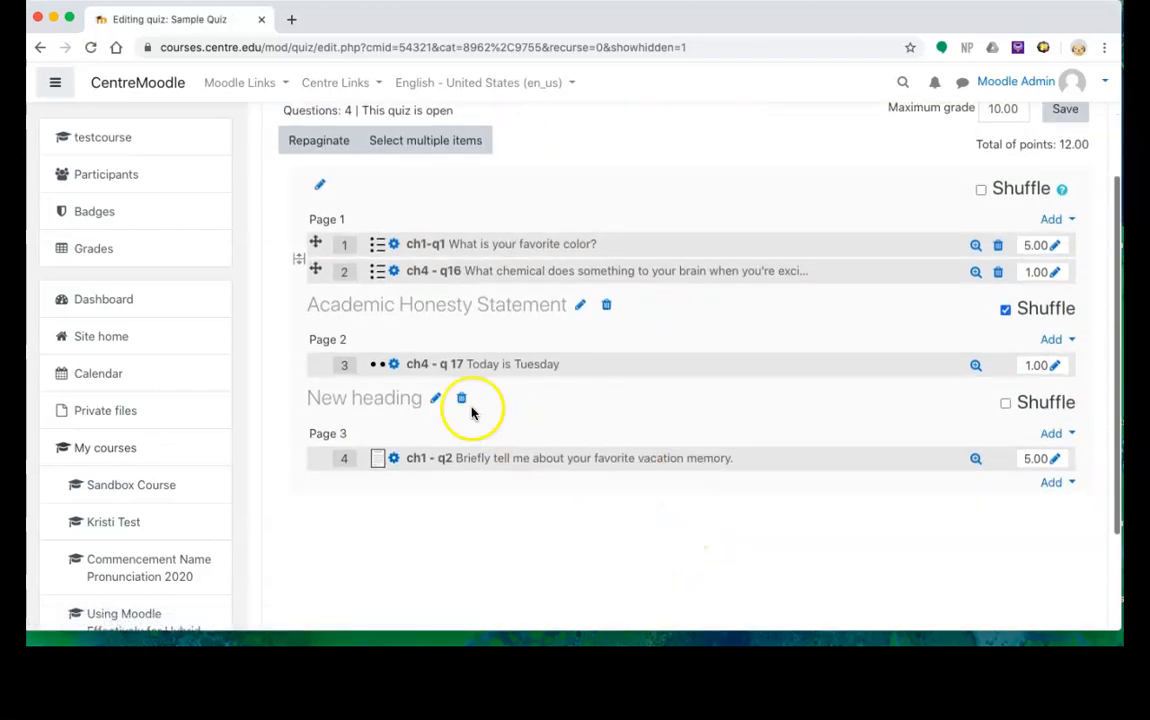
click(436, 399)
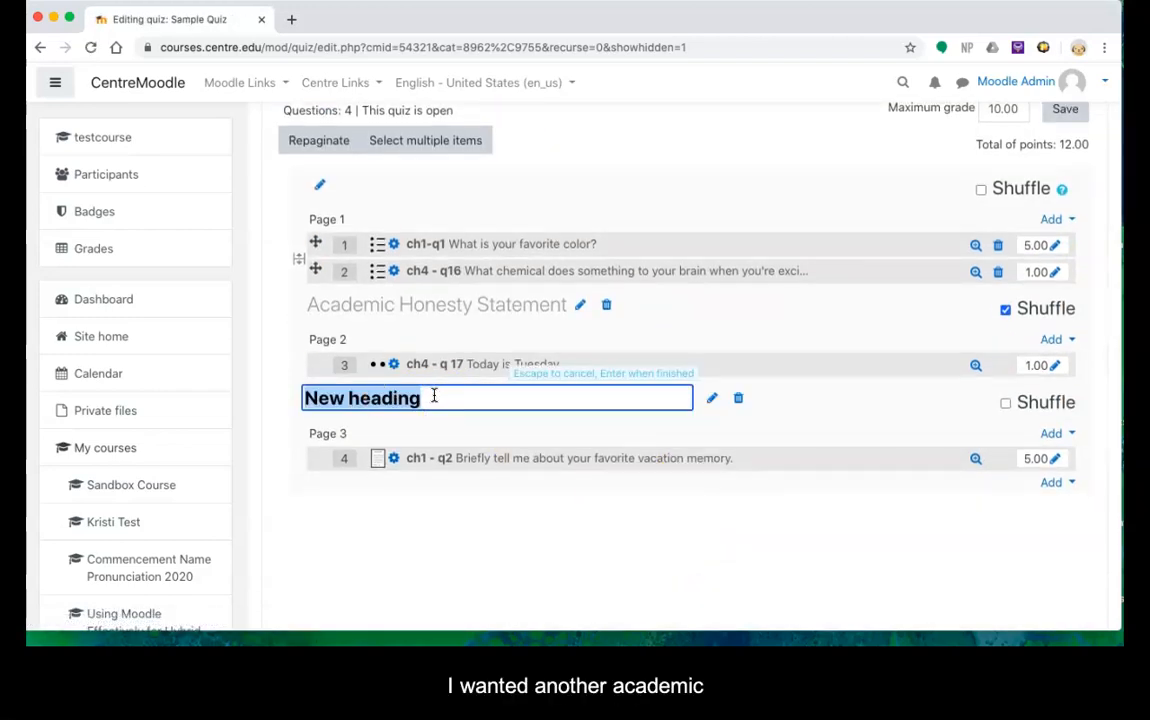
text(Academic Hon)
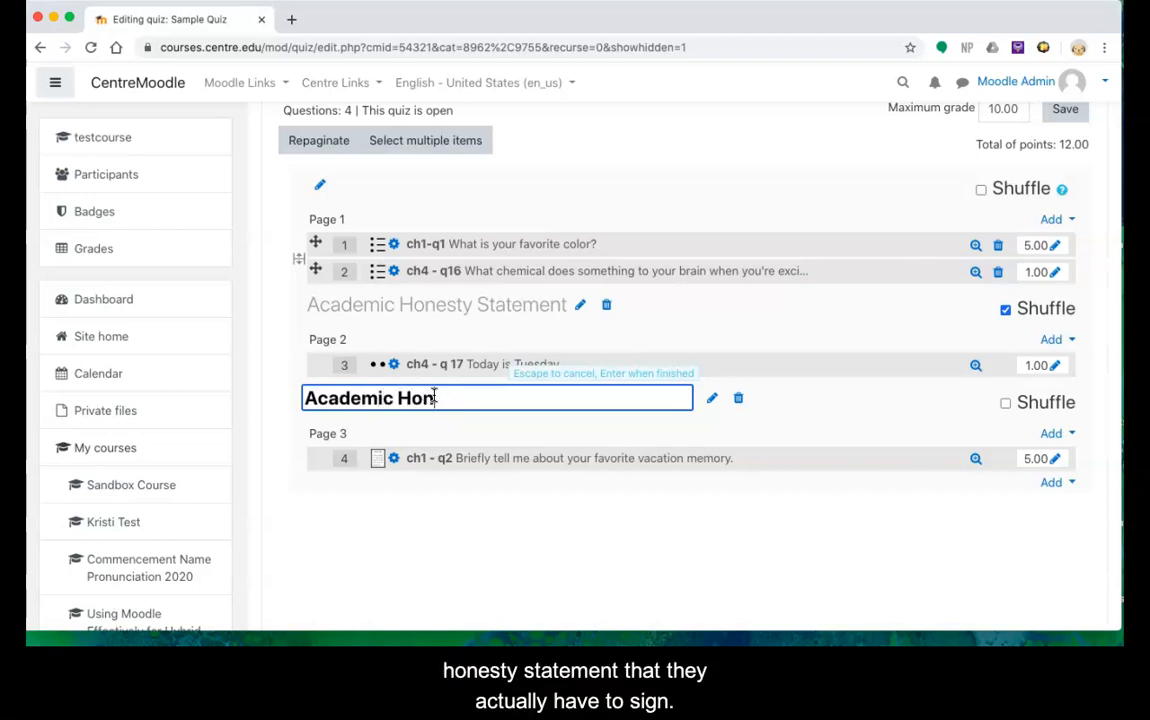
text(stey Statem)
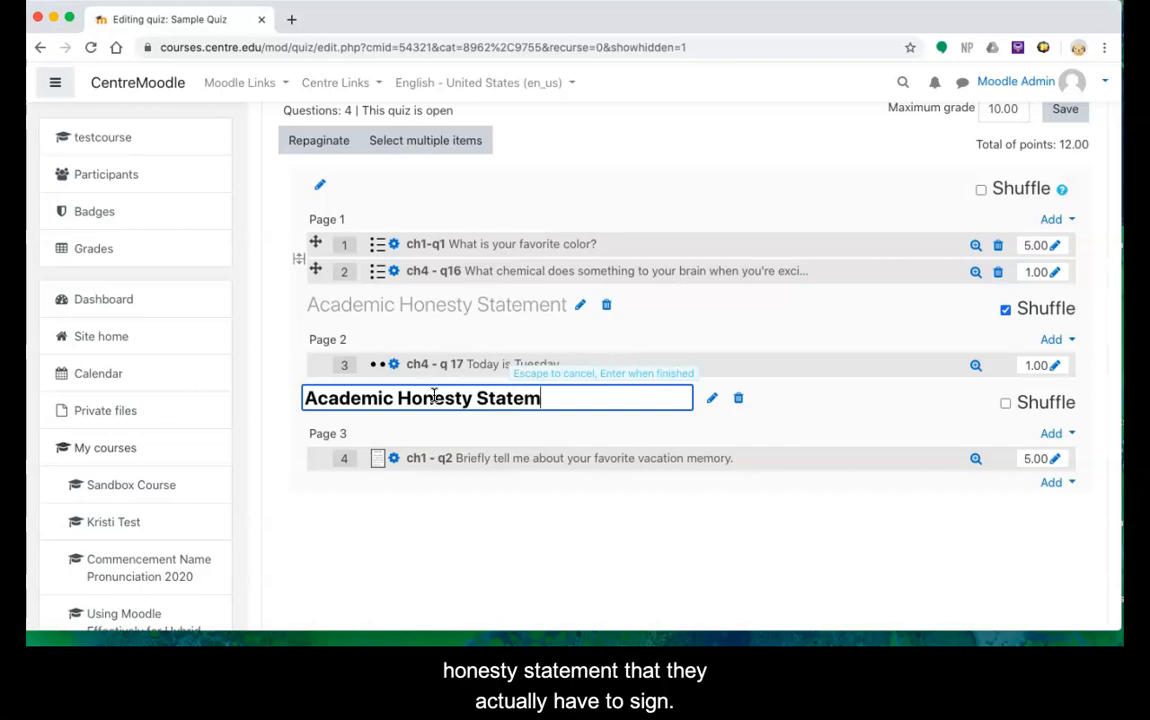
text(ent)
key(Return)
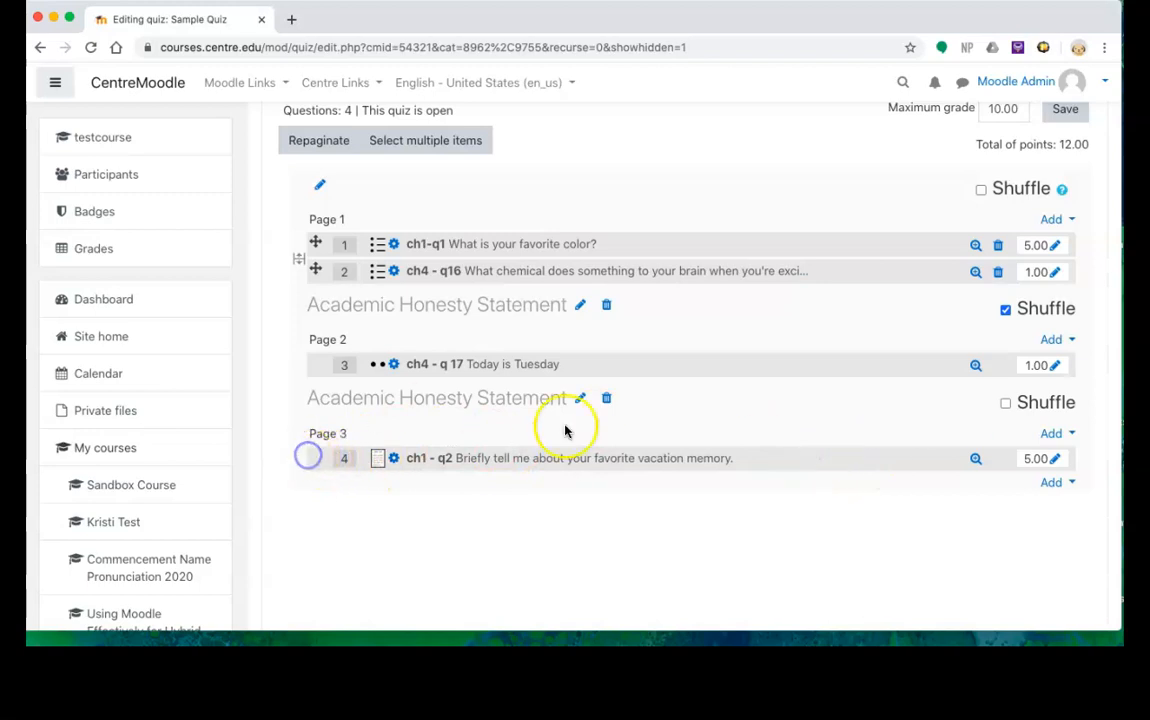
Start a new Essay question on page 3, under the second Academic Honesty Statement heading
click(1053, 433)
click(997, 461)
scroll(524, 273, down, 5)
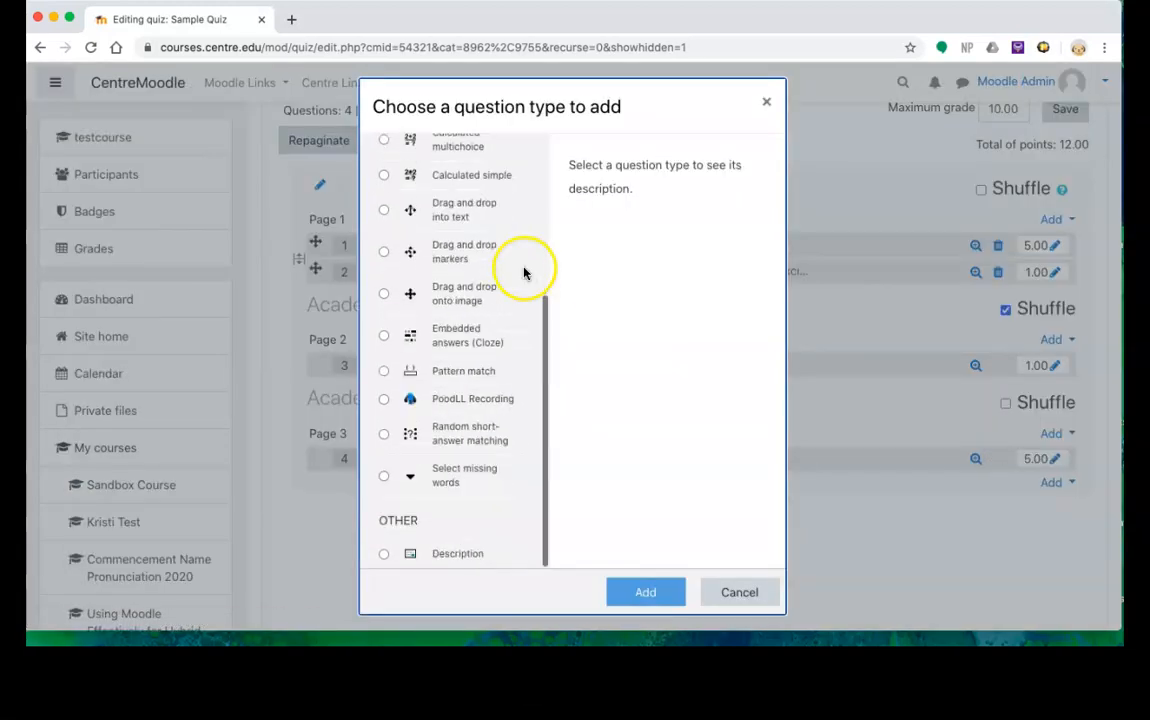
scroll(430, 250, up, 3)
click(384, 220)
click(652, 591)
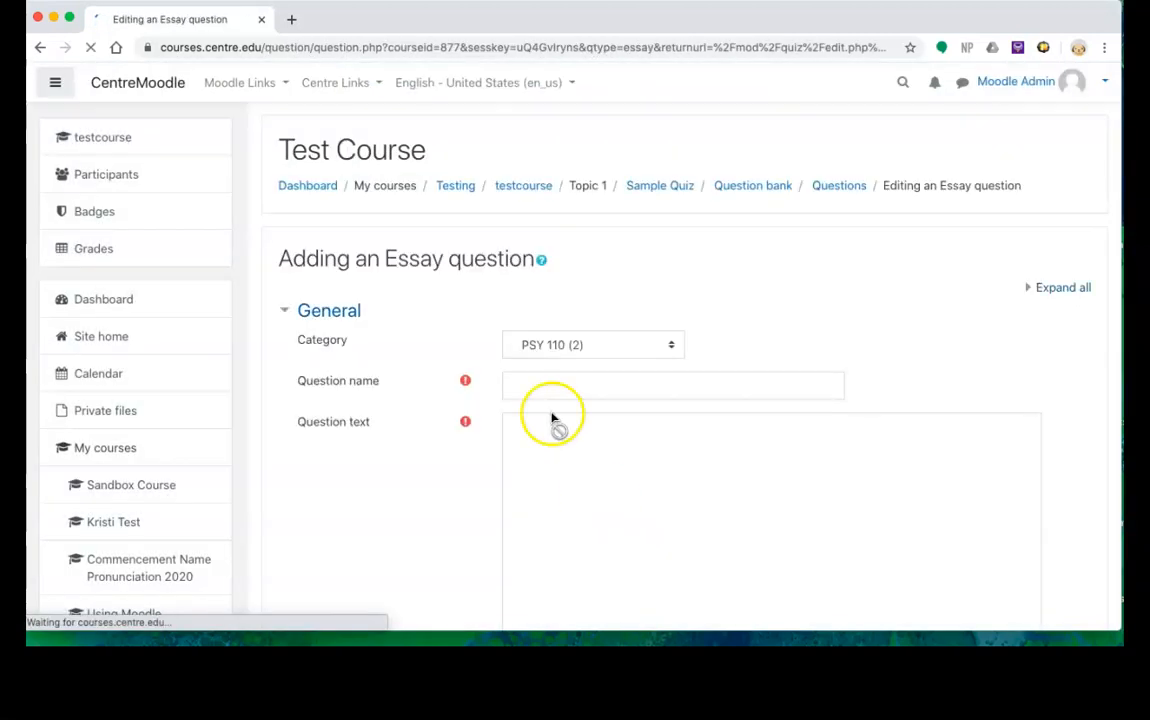
Name the essay question "academic honesty", enter "Sign the academic honesty statement here" as its question text, and save it
click(526, 386)
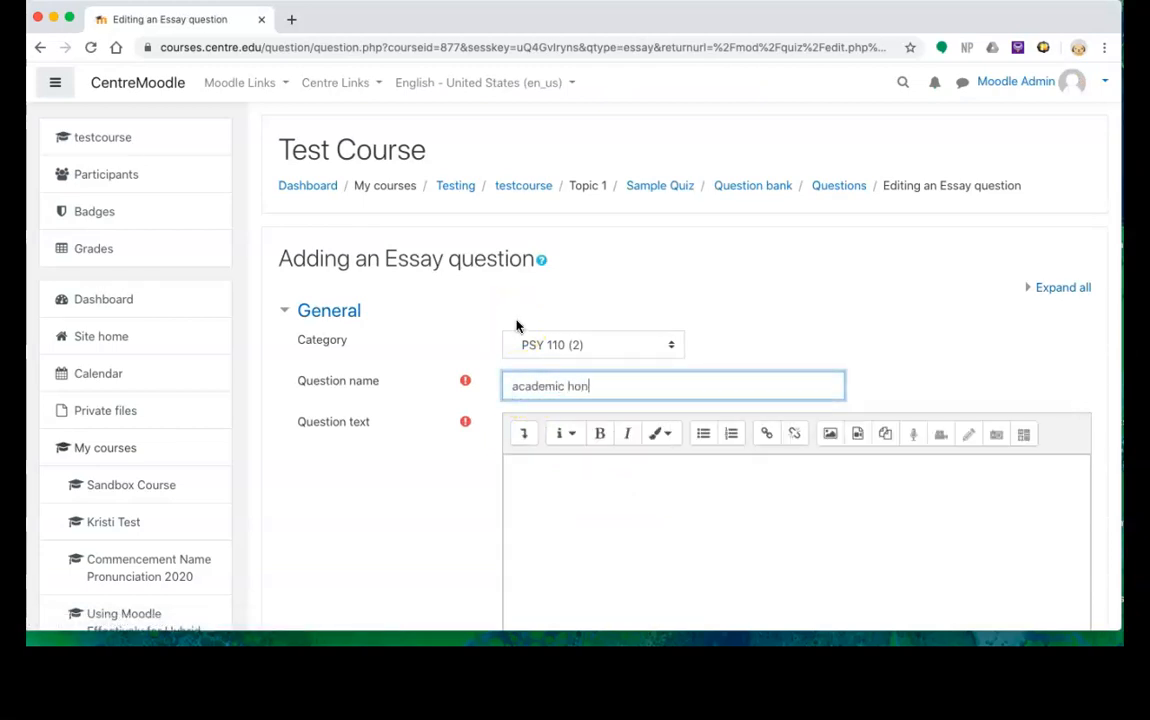
key(Tab)
key(Tab)
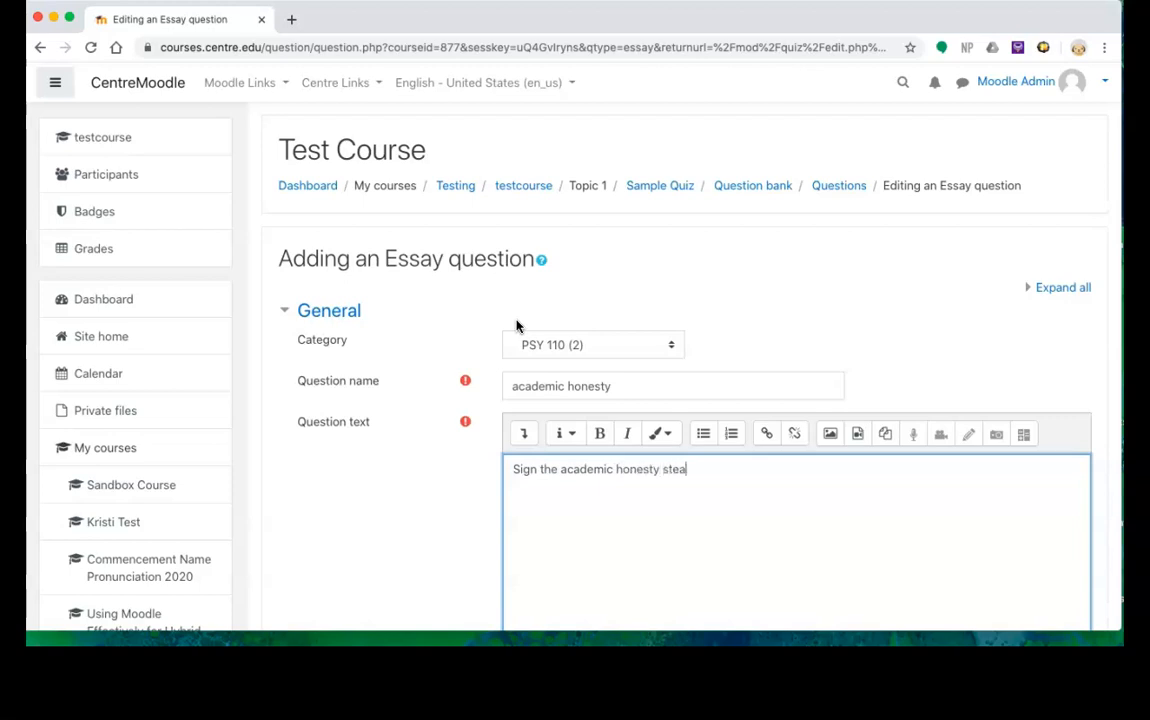
text(Sign the academic honesty statement here)
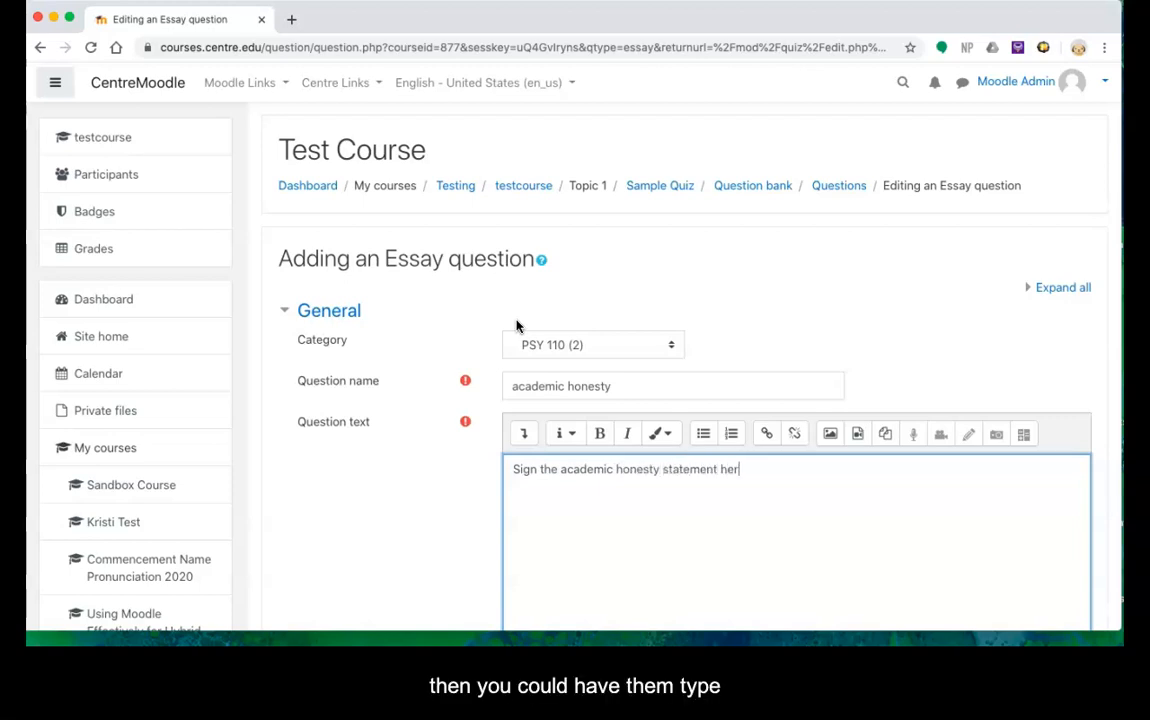
scroll(560, 457, down, 3)
scroll(560, 457, down, 5)
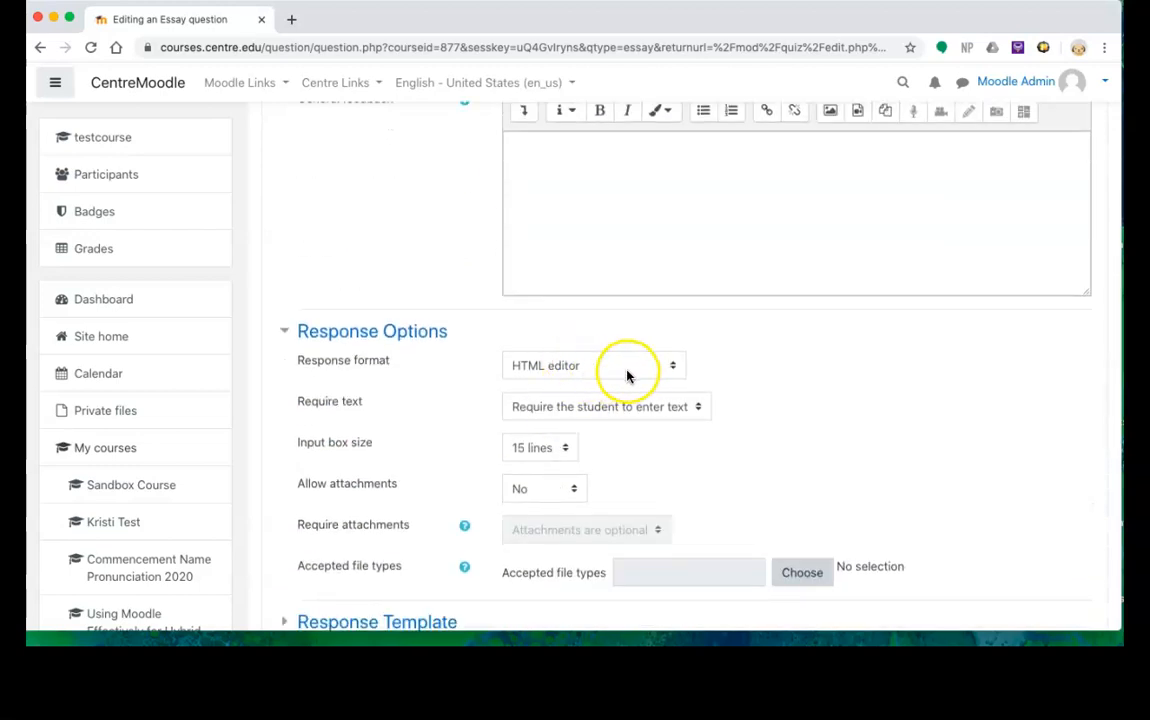
scroll(557, 492, down, 7)
click(541, 488)
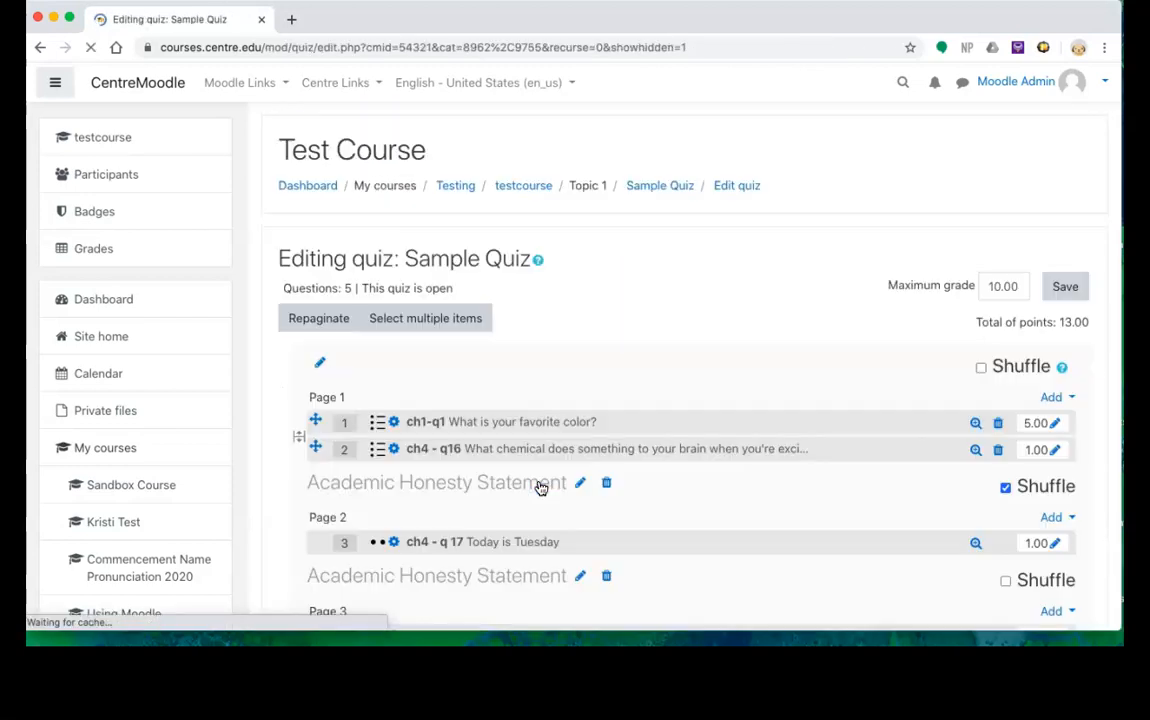
Move ch1 - q2 below ch4 - q 17 on page 2, and move ch1-q1 above ch4 - q 17 on the same page
scroll(347, 516, down, 2)
scroll(347, 519, down, 1)
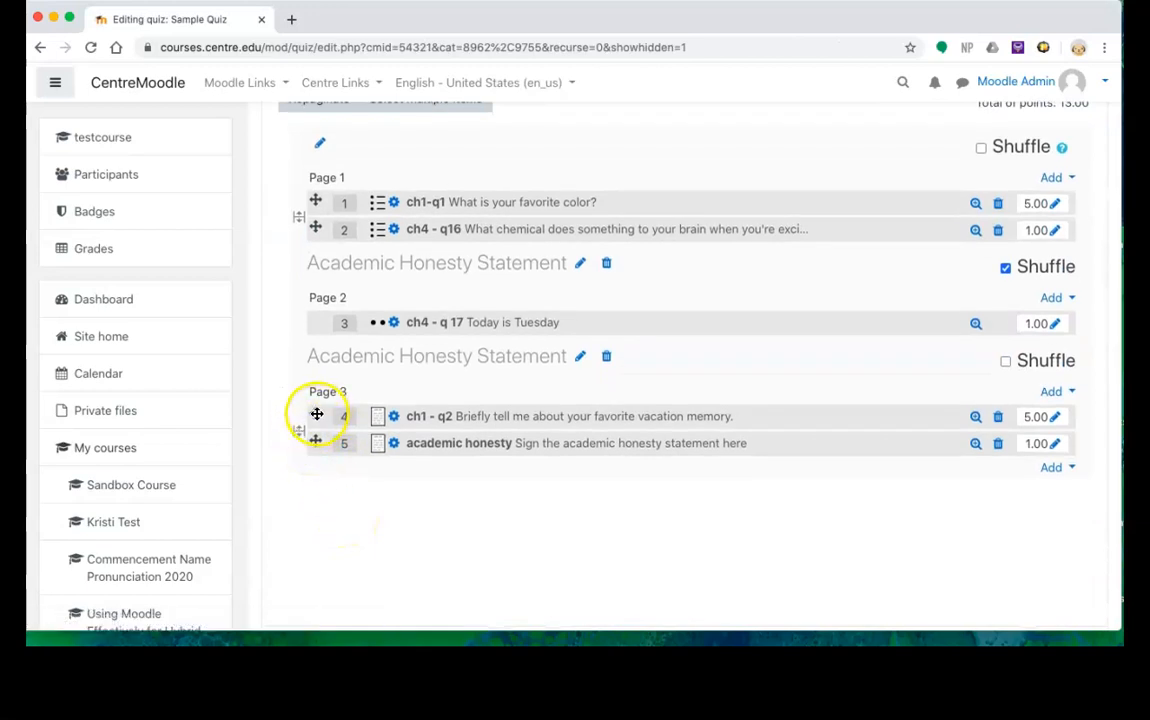
drag(316, 414, 316, 339)
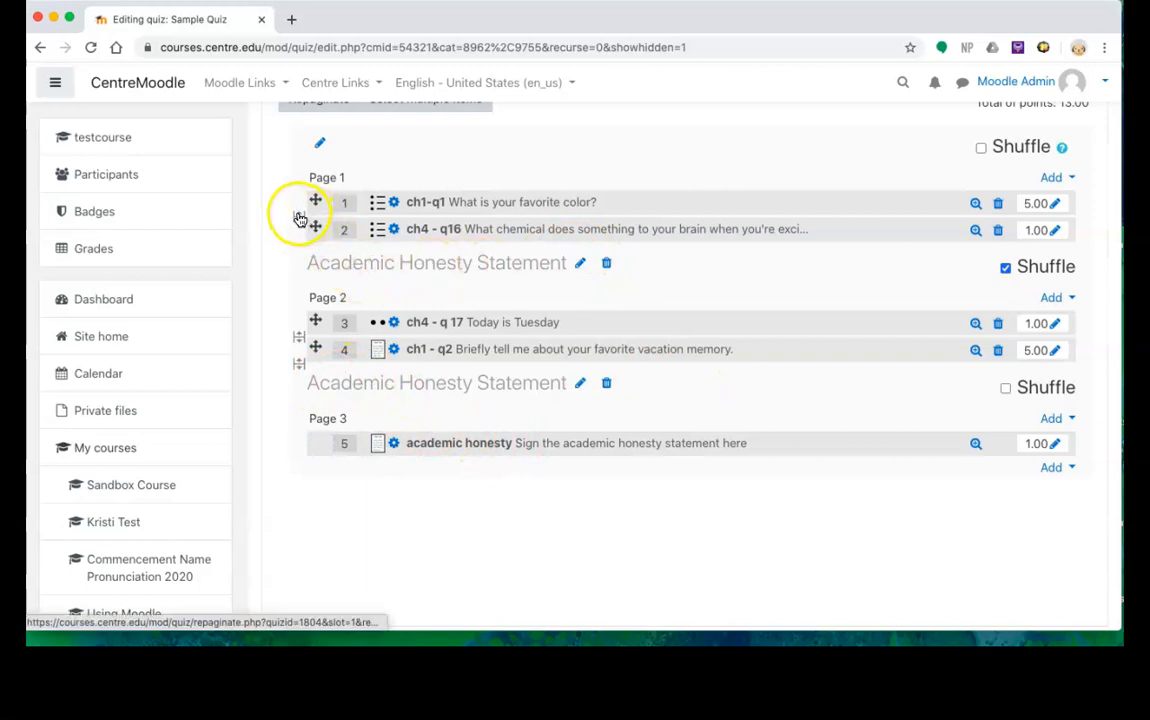
drag(313, 200, 315, 285)
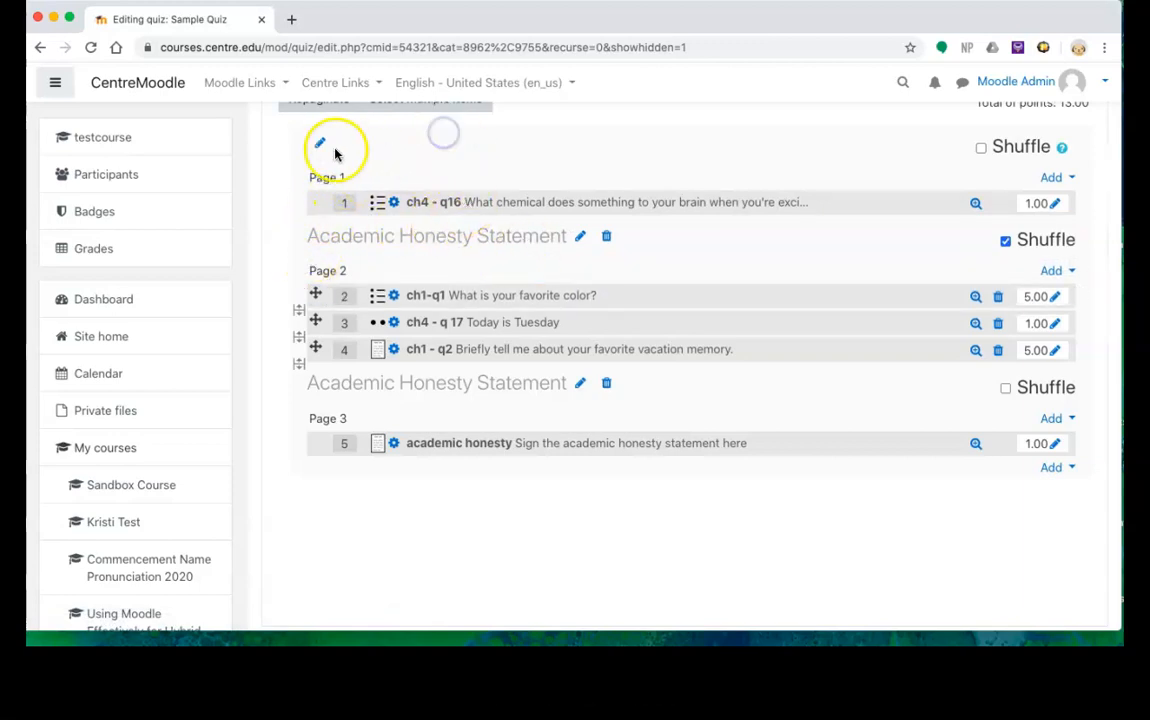
Name the heading above page 1 "Academic Honesty Statement" and remove the section heading above page 2
click(318, 143)
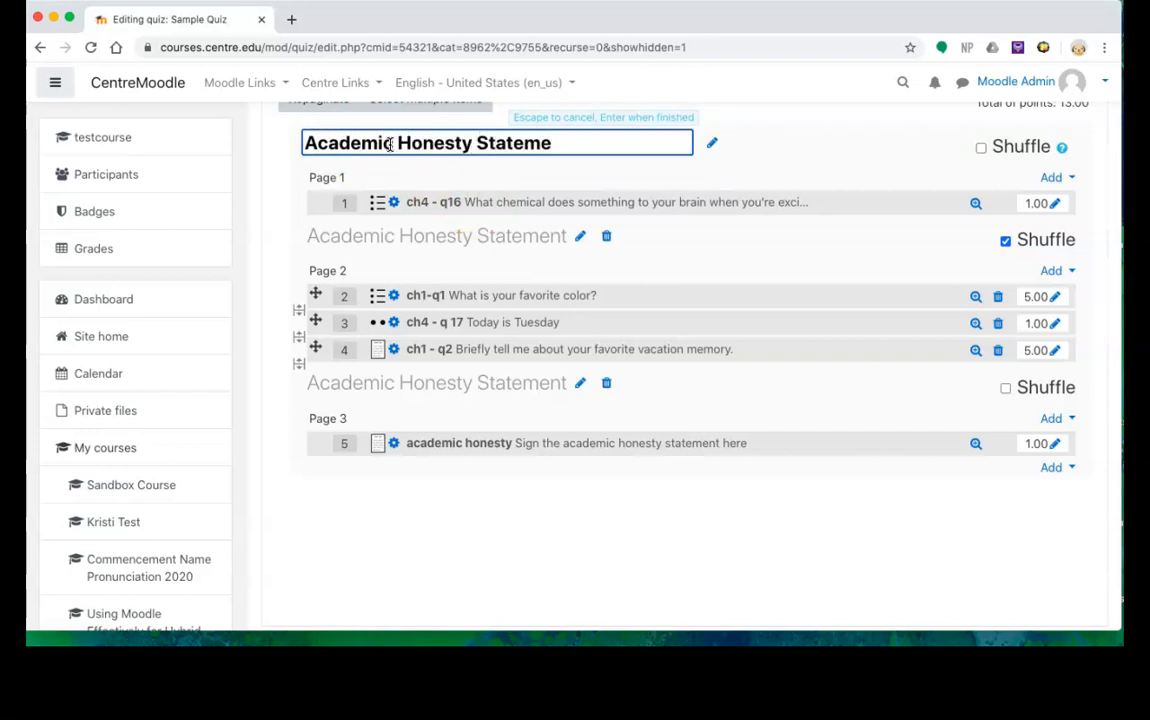
key(Return)
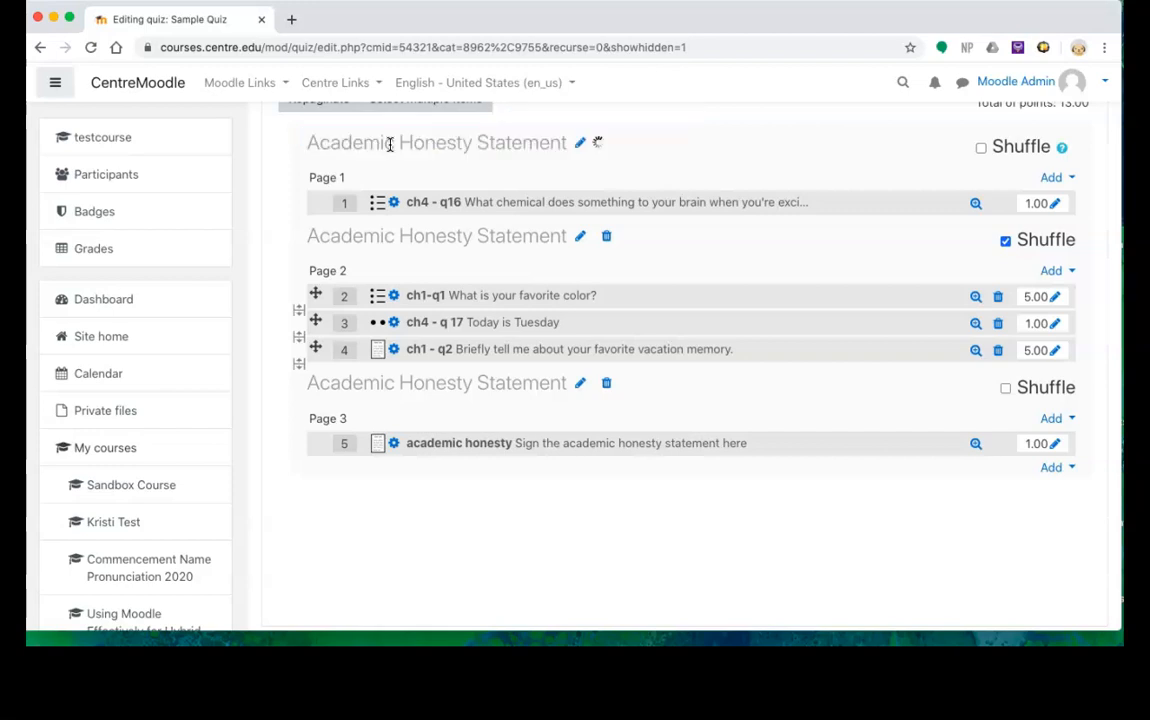
click(606, 236)
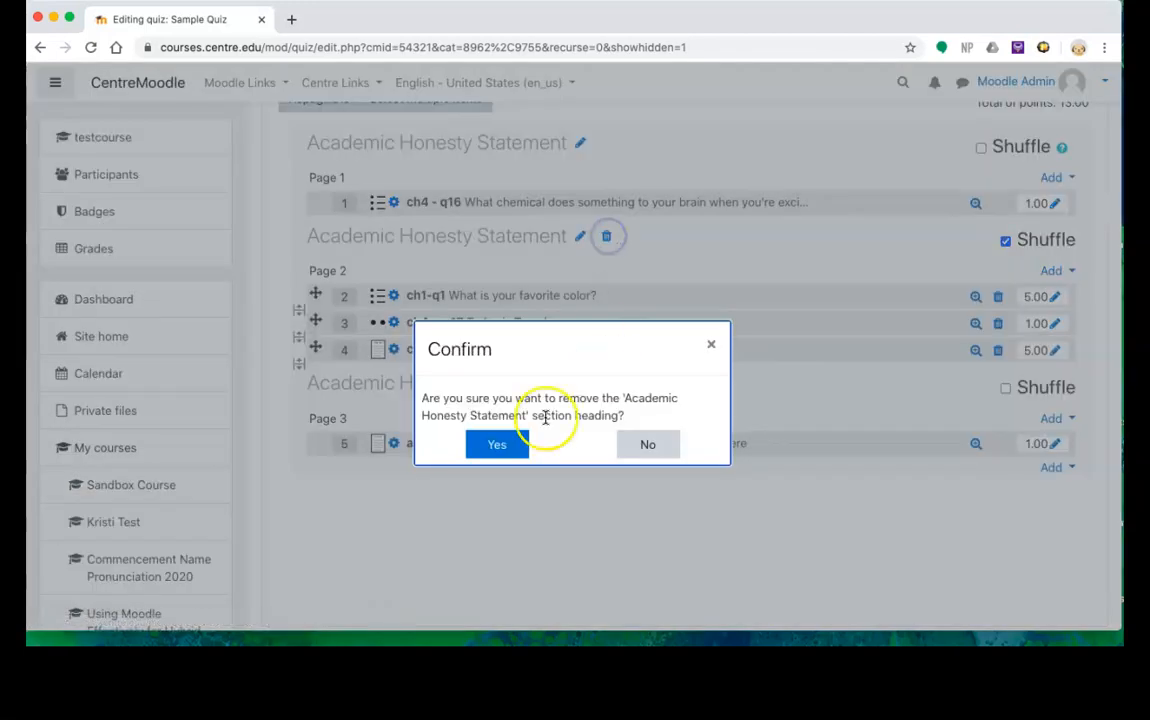
click(496, 445)
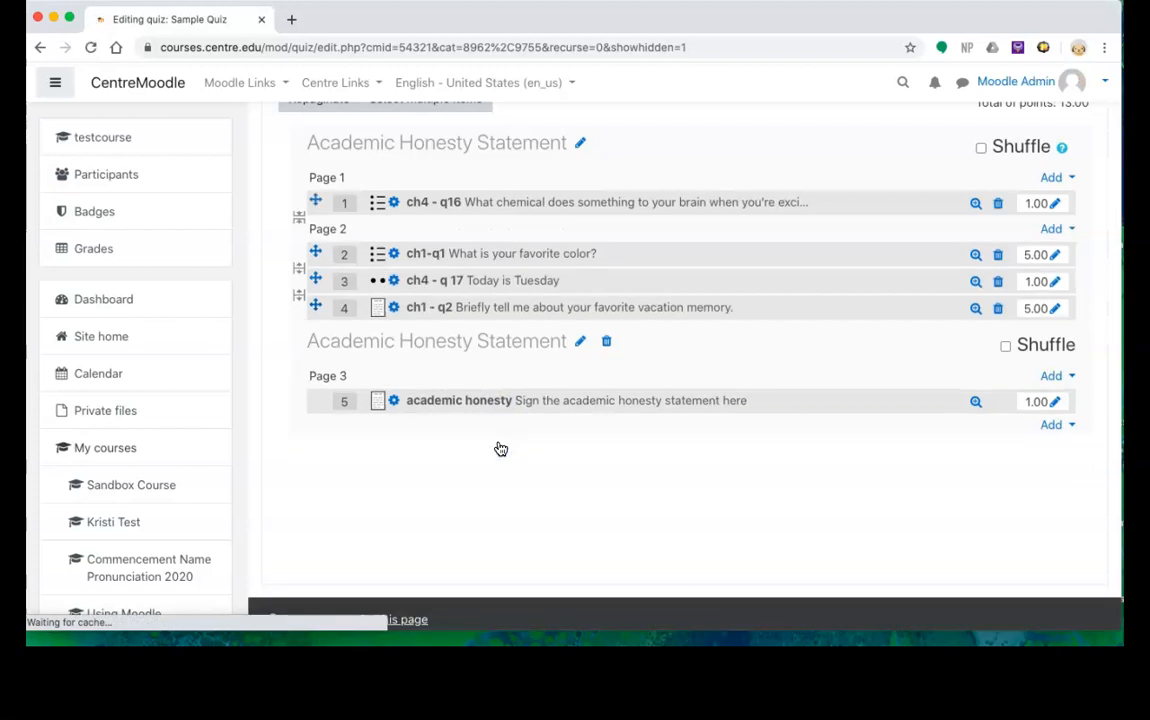
Remove the page break between ch4 - q16 and ch1-q1, and insert one between ch1-q1 and ch4 - q 17
click(298, 219)
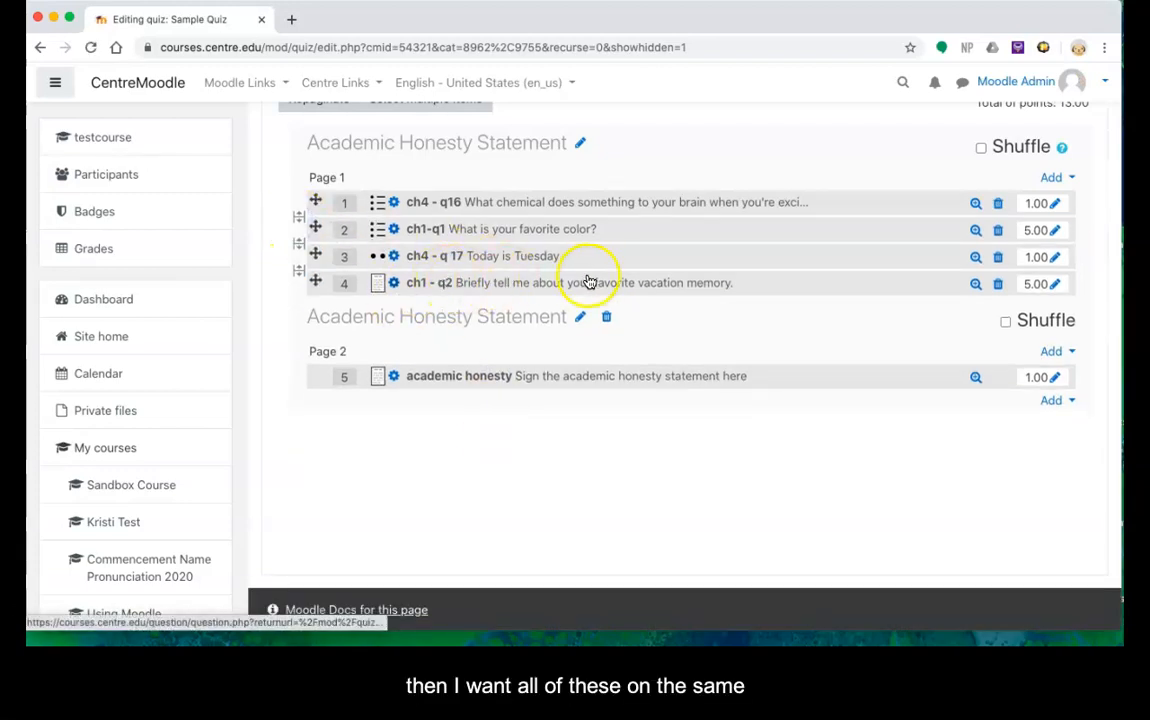
click(299, 245)
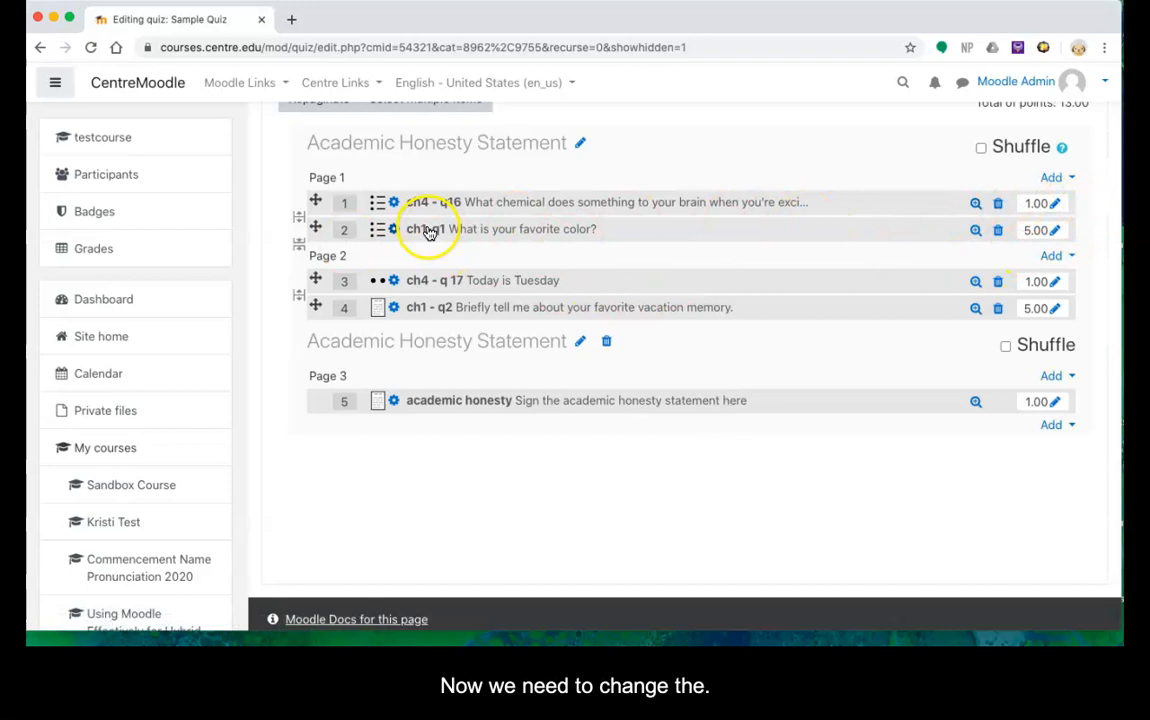
Set the points for ch4 - q16 and ch4 - q 17 to 5 each
click(1056, 204)
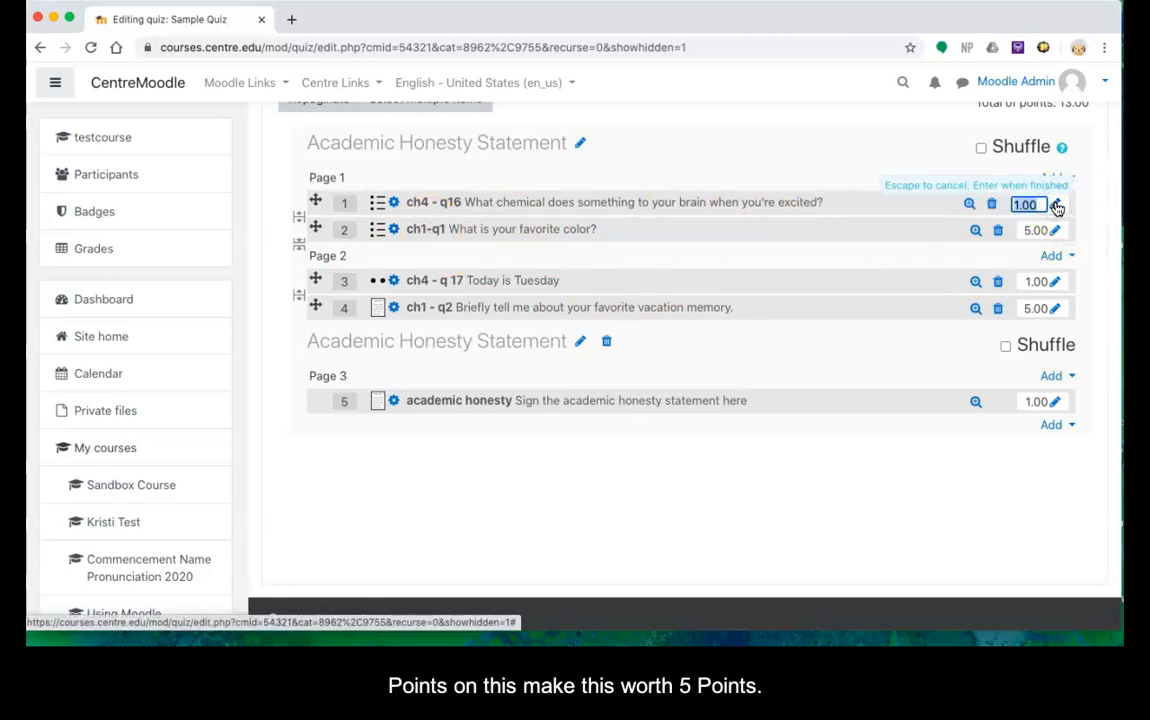
key(Return)
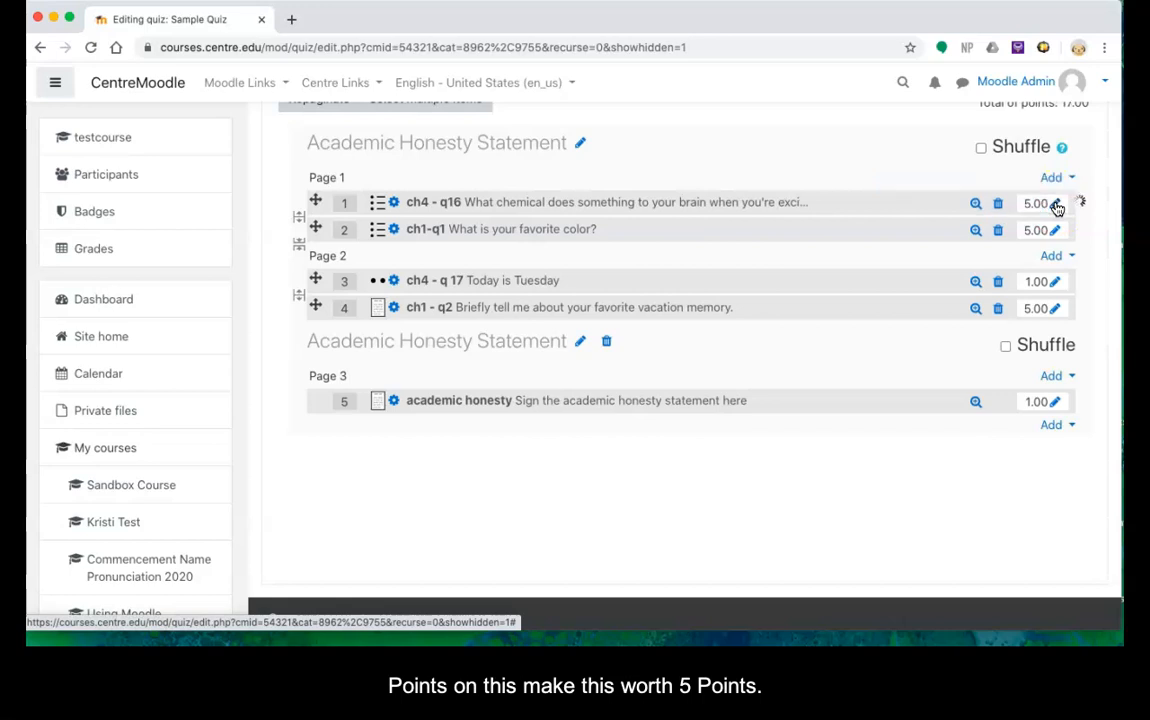
click(1055, 283)
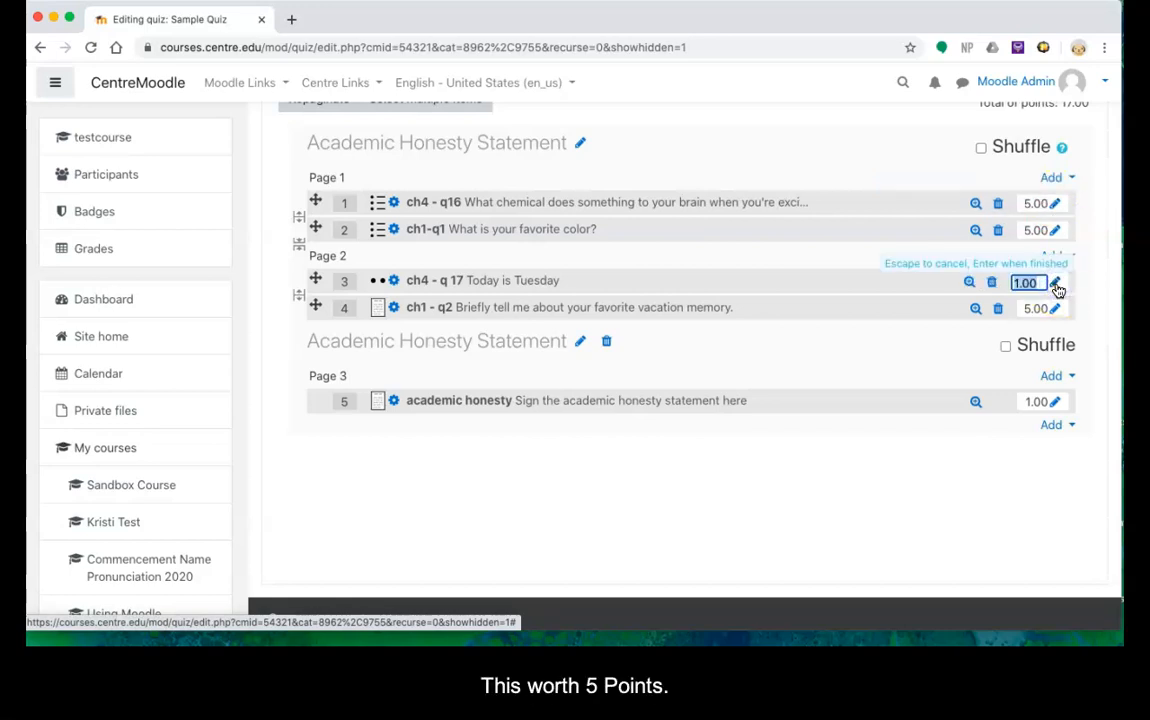
key(Return)
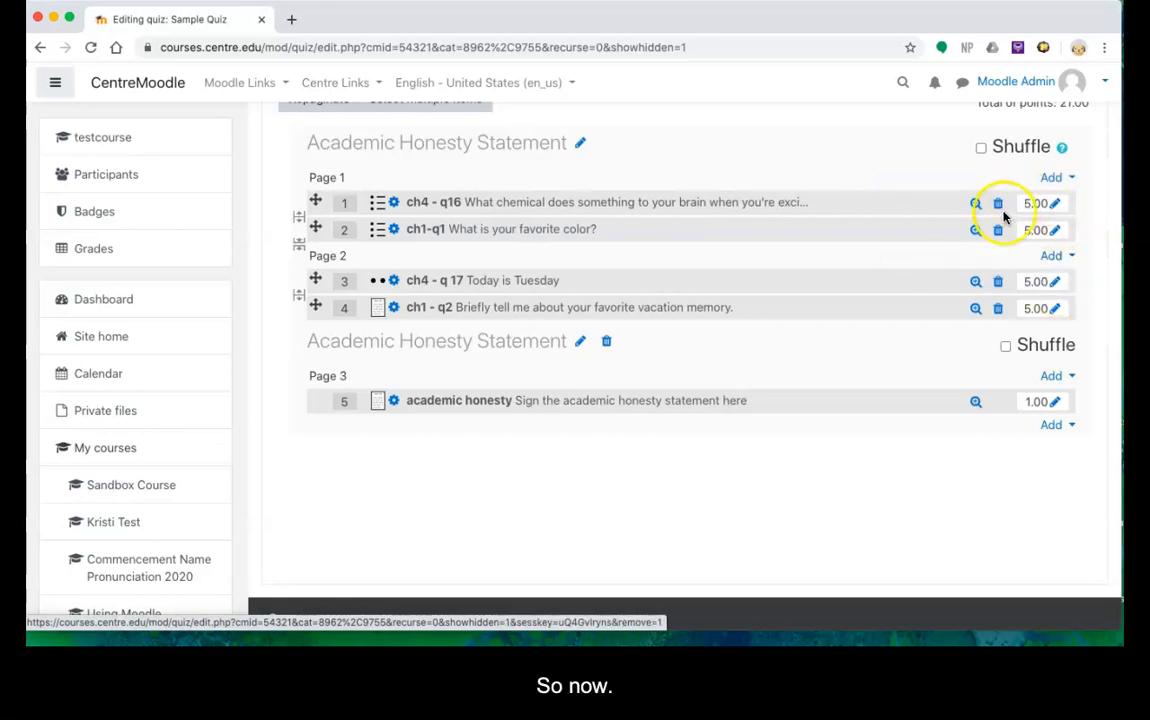
Check the quiz's total points and set the academic honesty question's points to 0
scroll(1000, 205, up, 2)
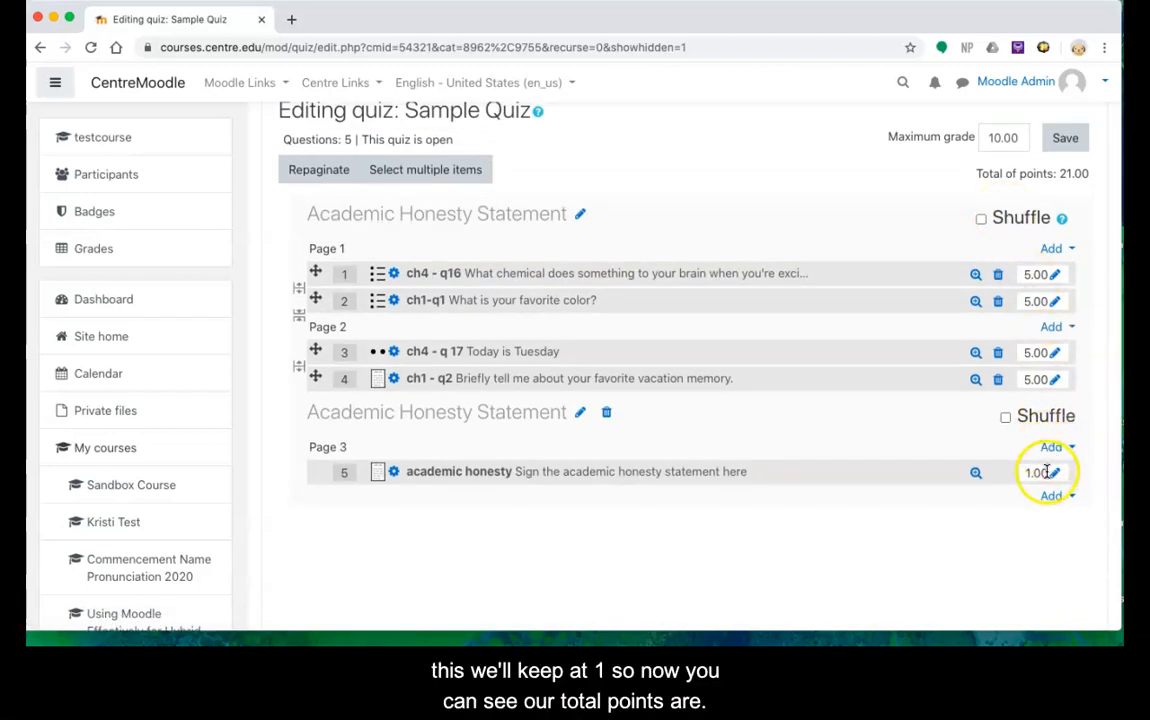
scroll(1050, 472, up, 2)
drag(1001, 256, 1060, 258)
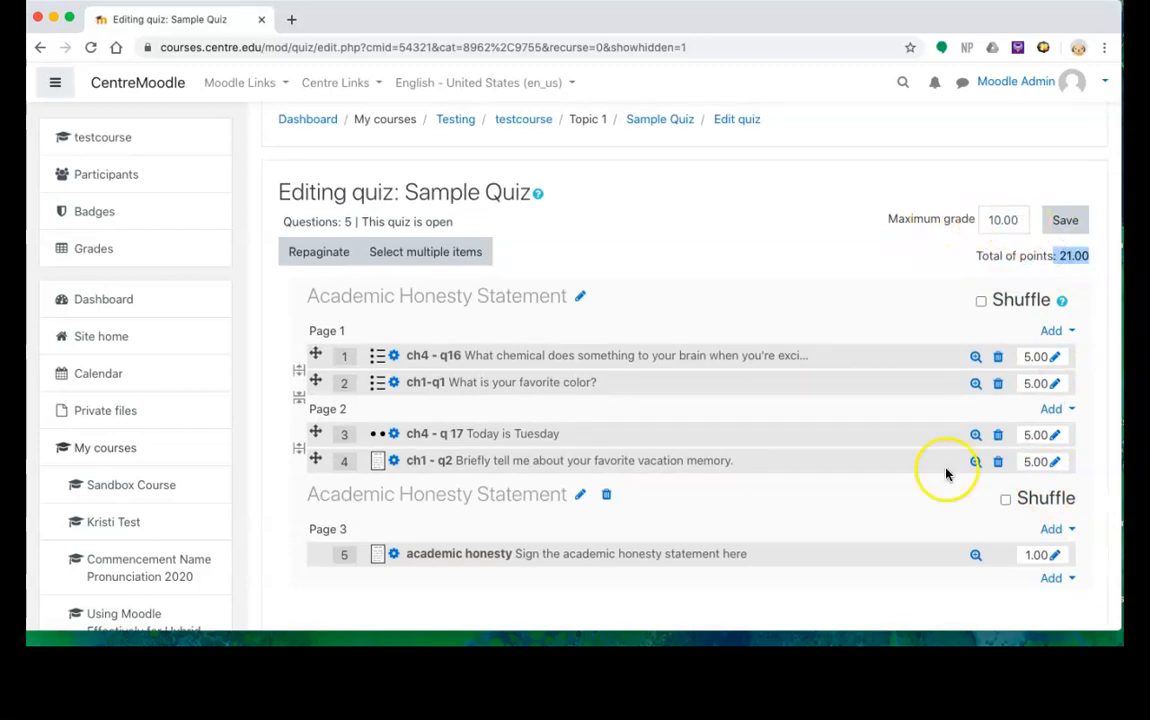
scroll(945, 473, down, 2)
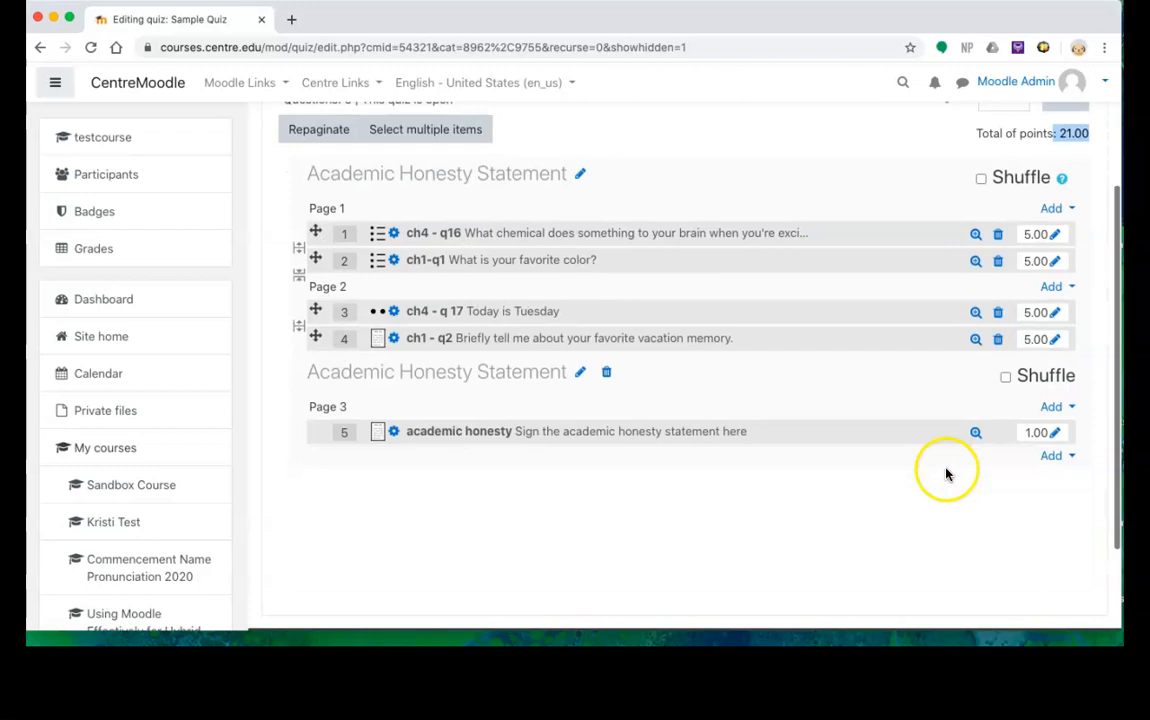
click(1056, 433)
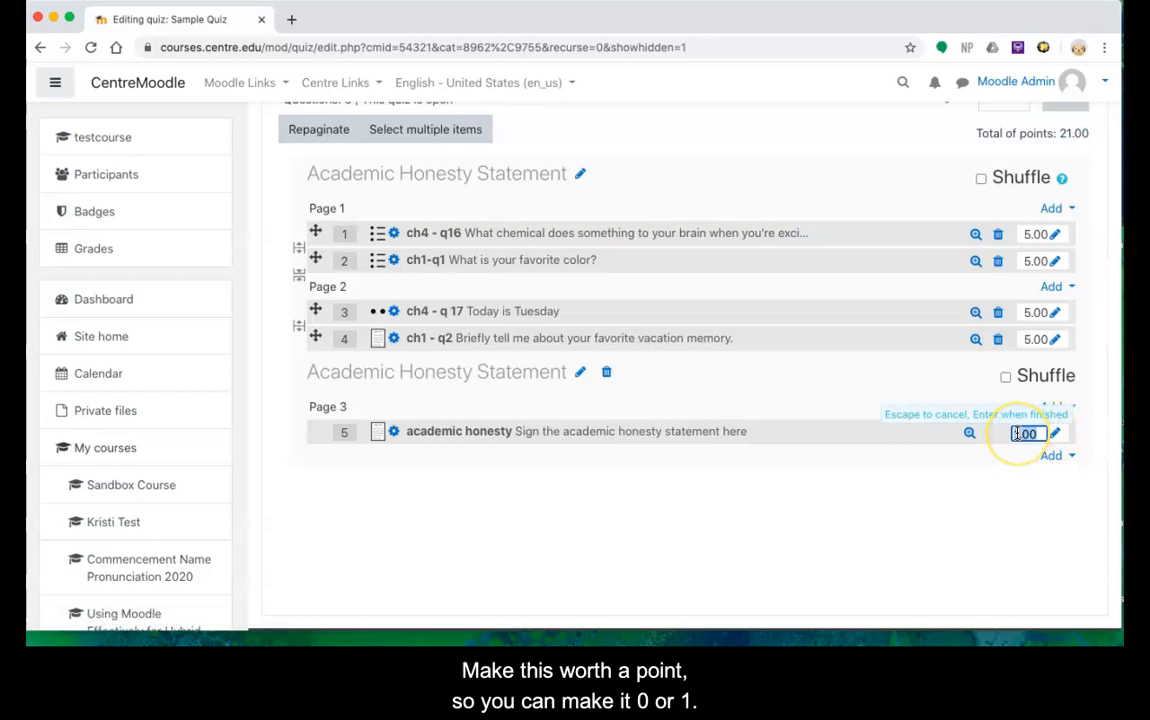
text(0)
key(Return)
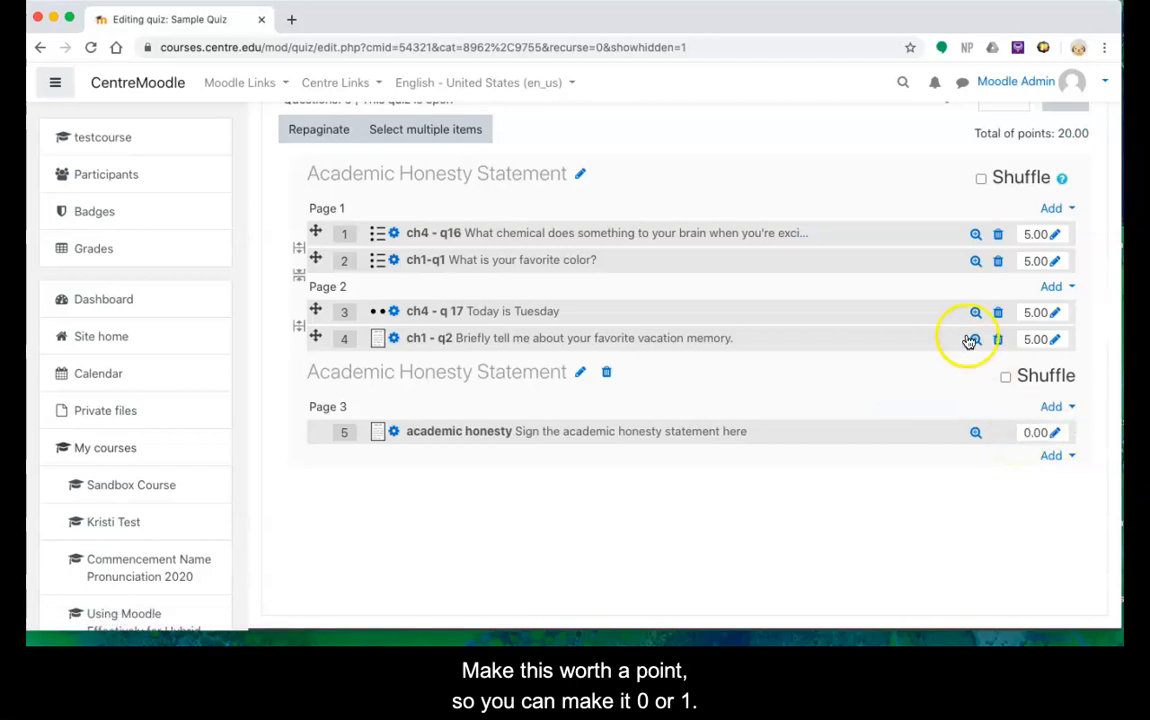
Set the quiz's maximum grade to 20 and save it
scroll(969, 342, up, 3)
drag(1020, 250, 950, 248)
text(20)
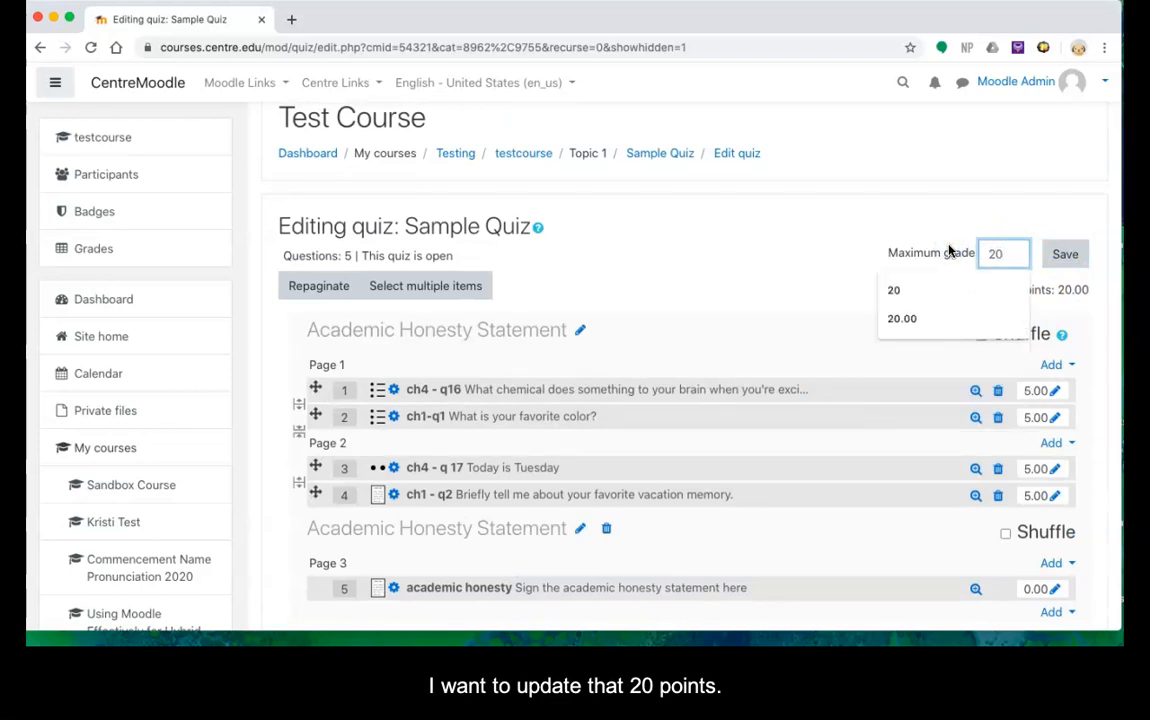
key(Return)
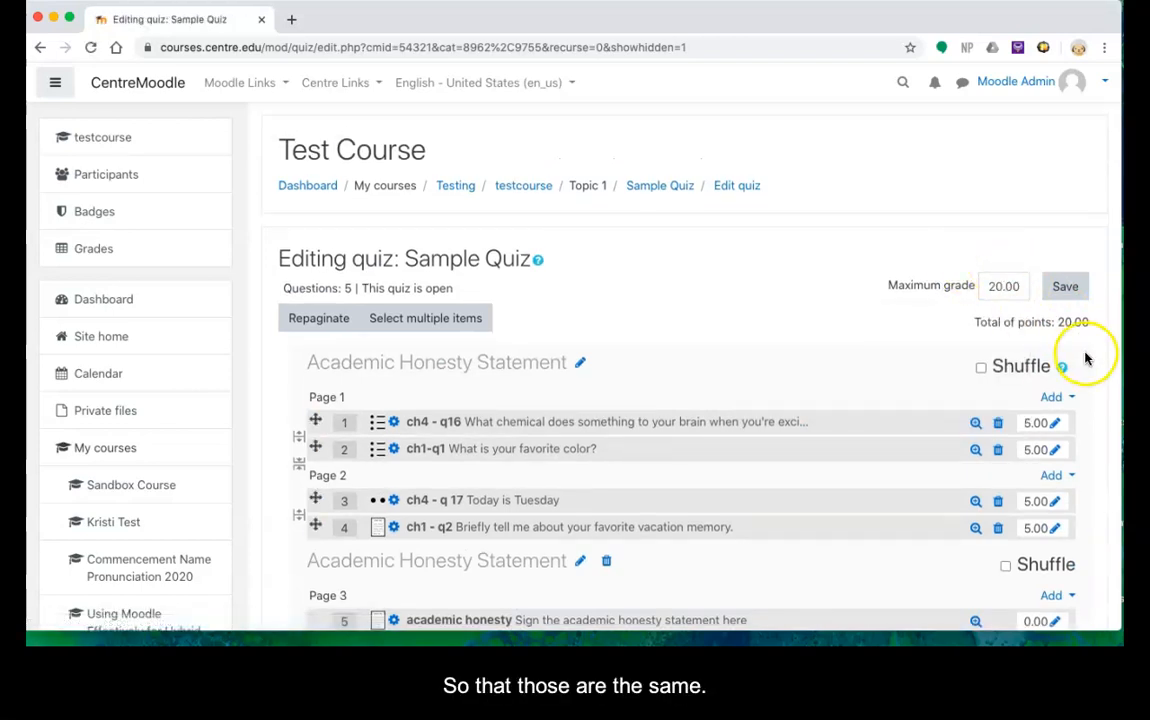
scroll(941, 328, down, 1)
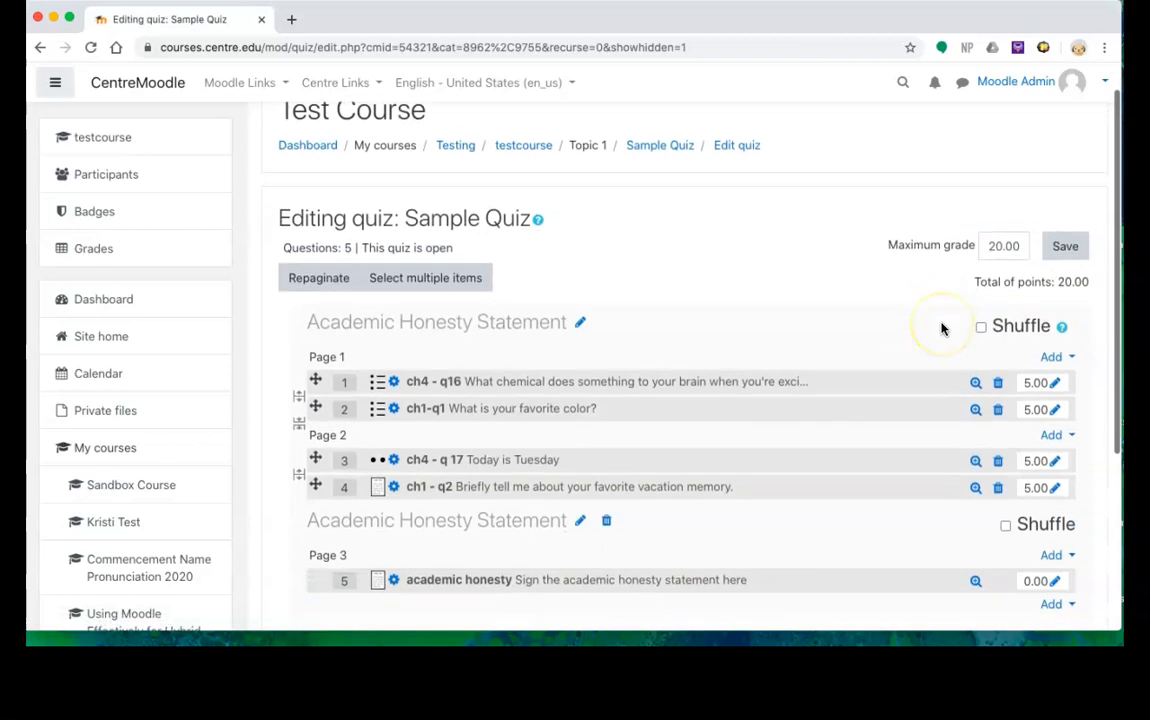
scroll(941, 328, up, 1)
click(1066, 277)
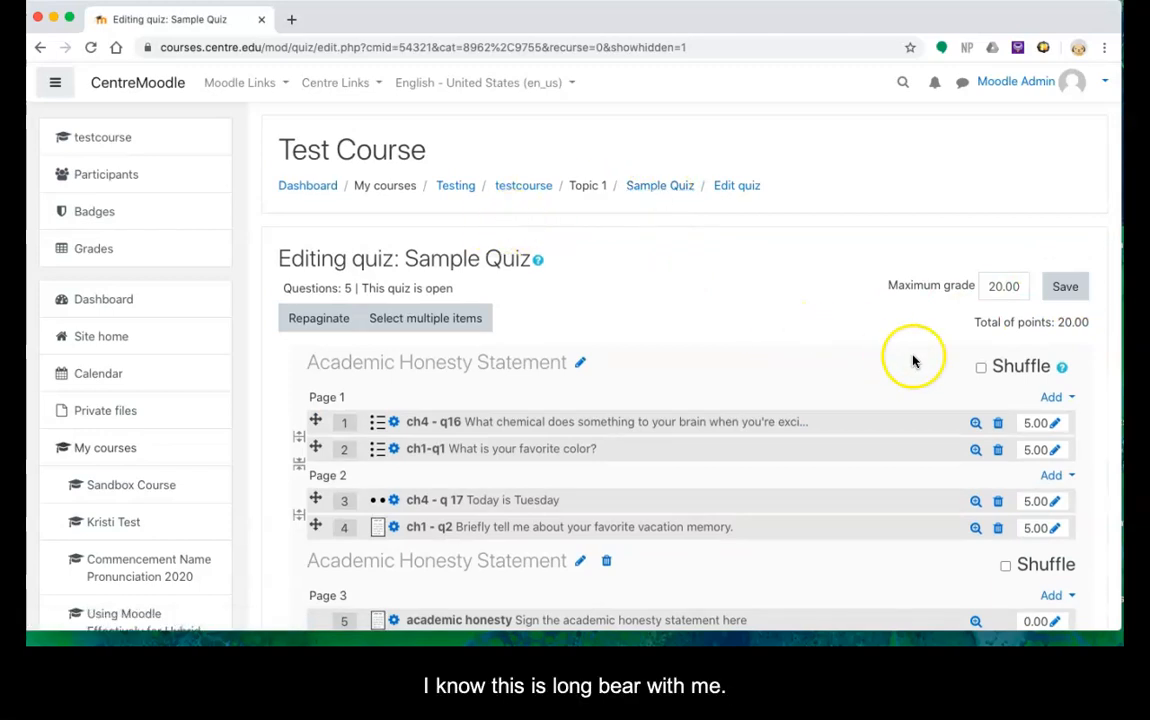
Set up adding 5 random questions from the PSY 110 category to page 2, and cancel without adding them
scroll(896, 362, down, 2)
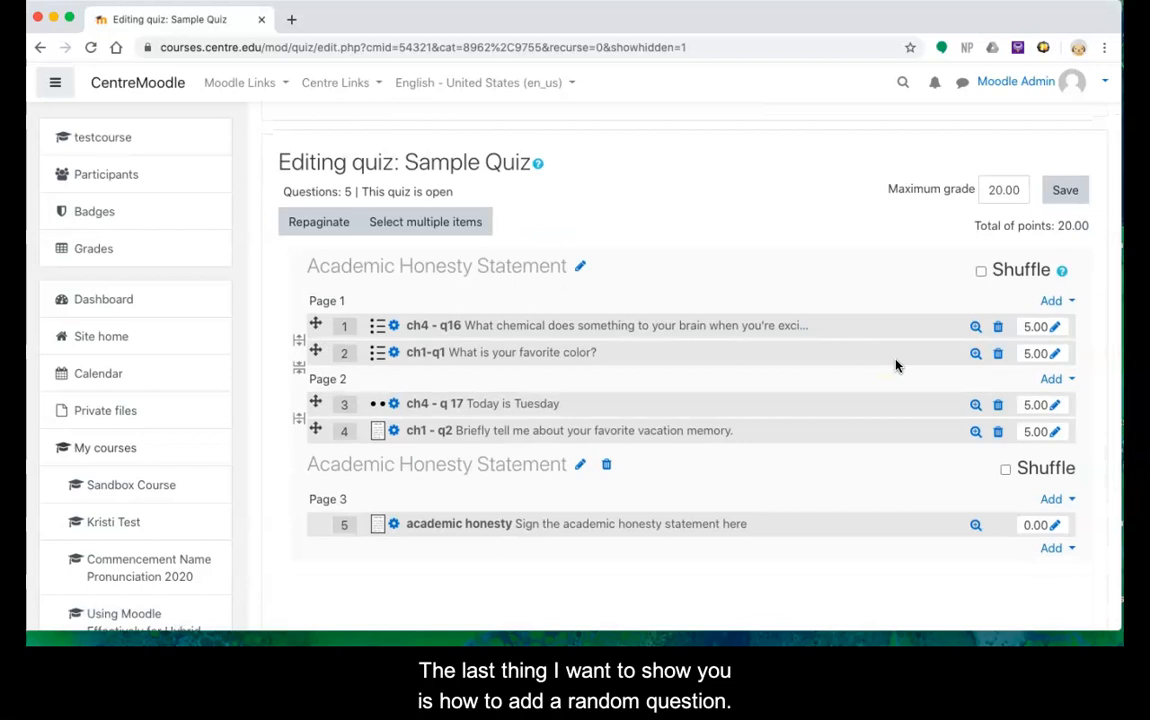
scroll(896, 366, down, 1)
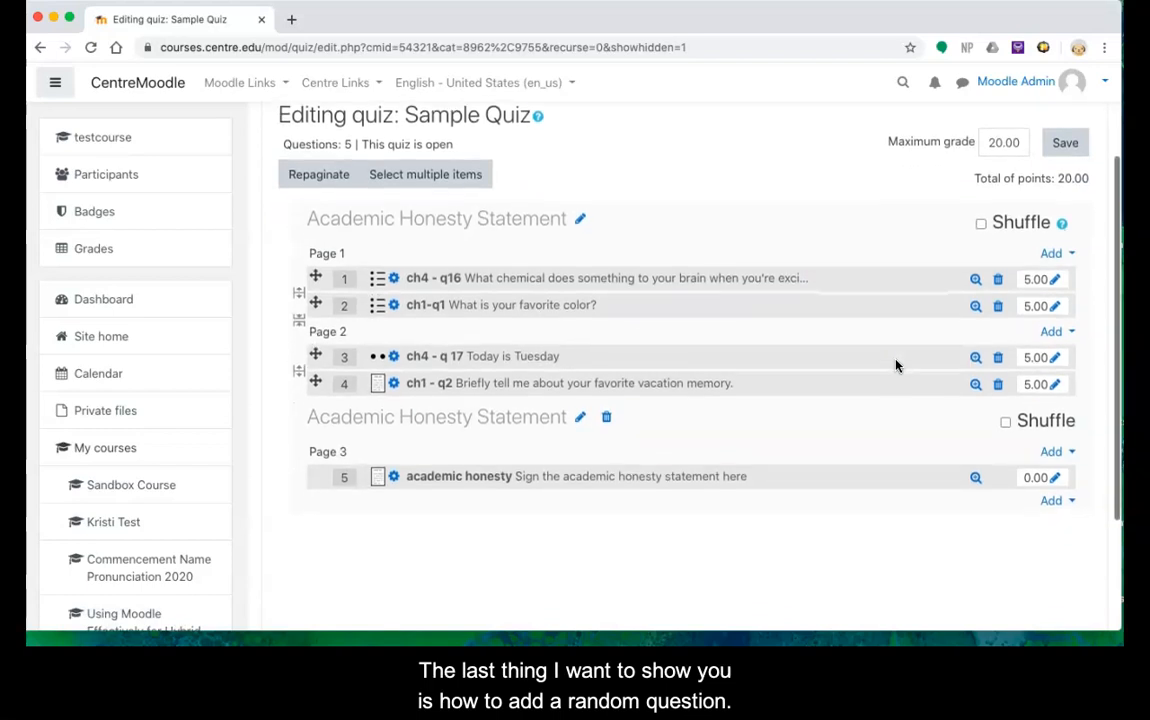
click(1055, 255)
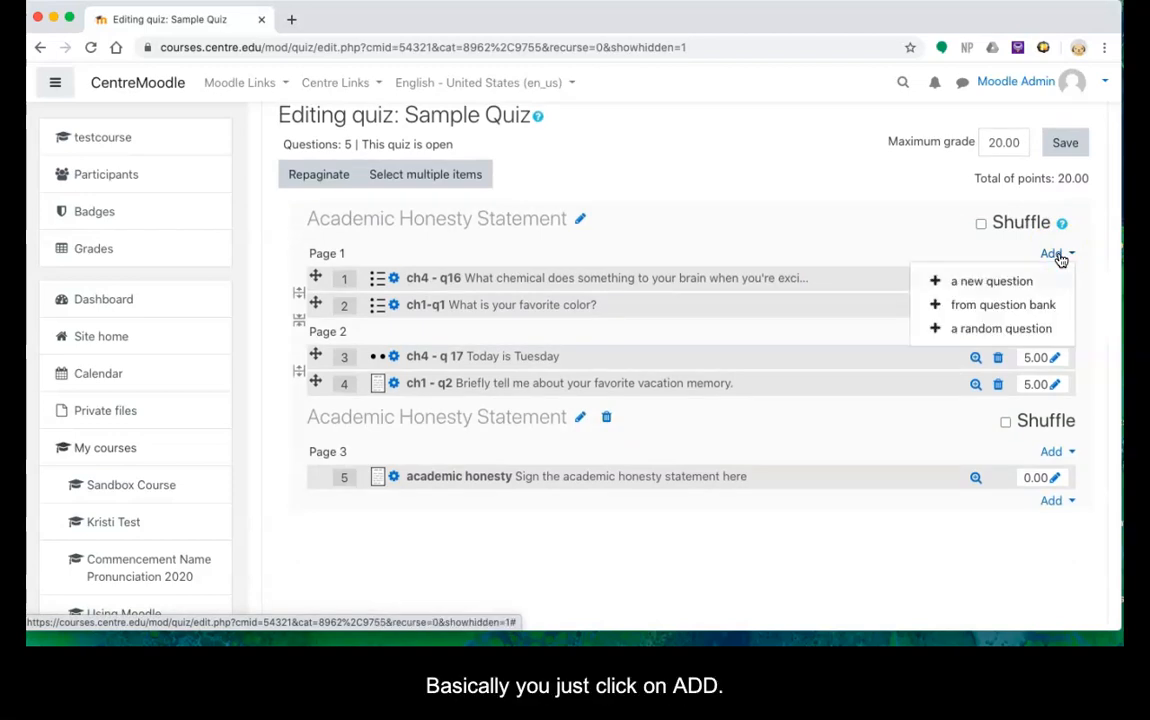
click(937, 259)
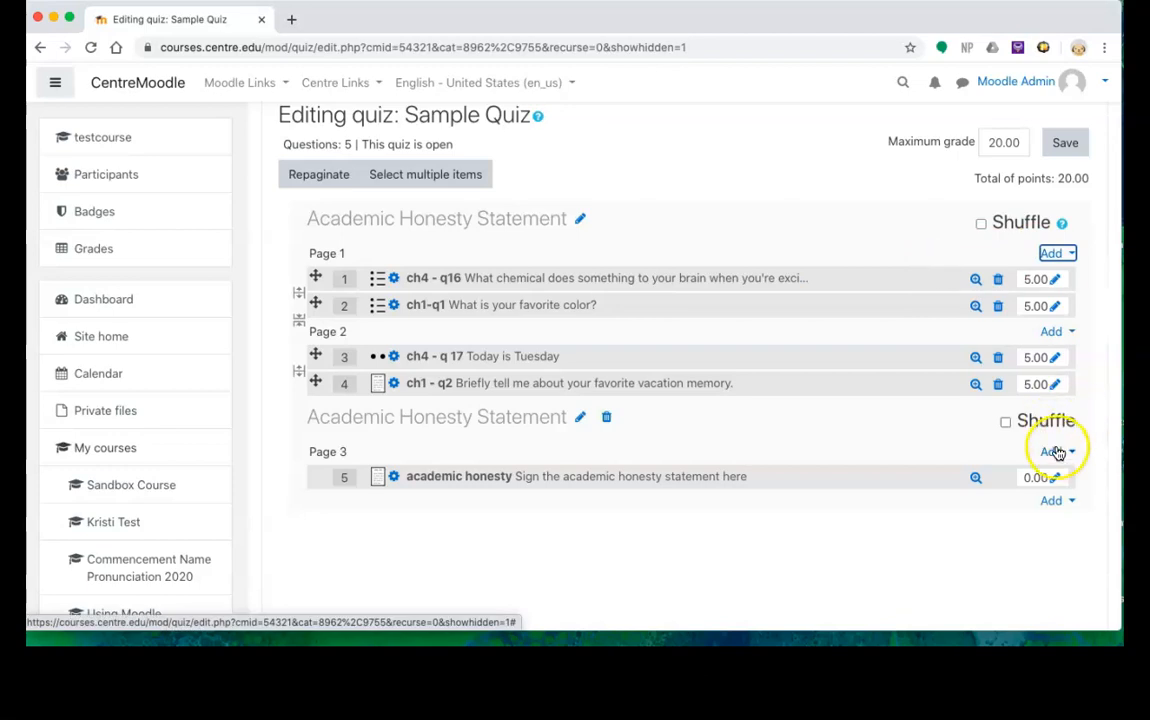
click(1052, 332)
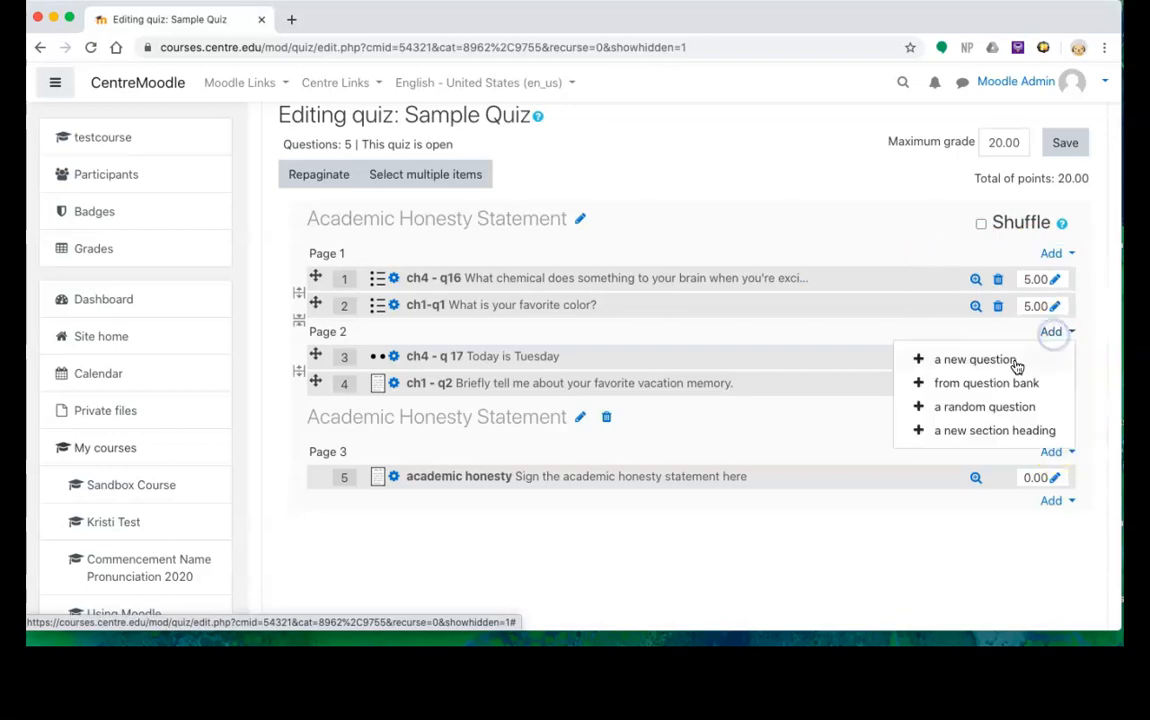
click(988, 407)
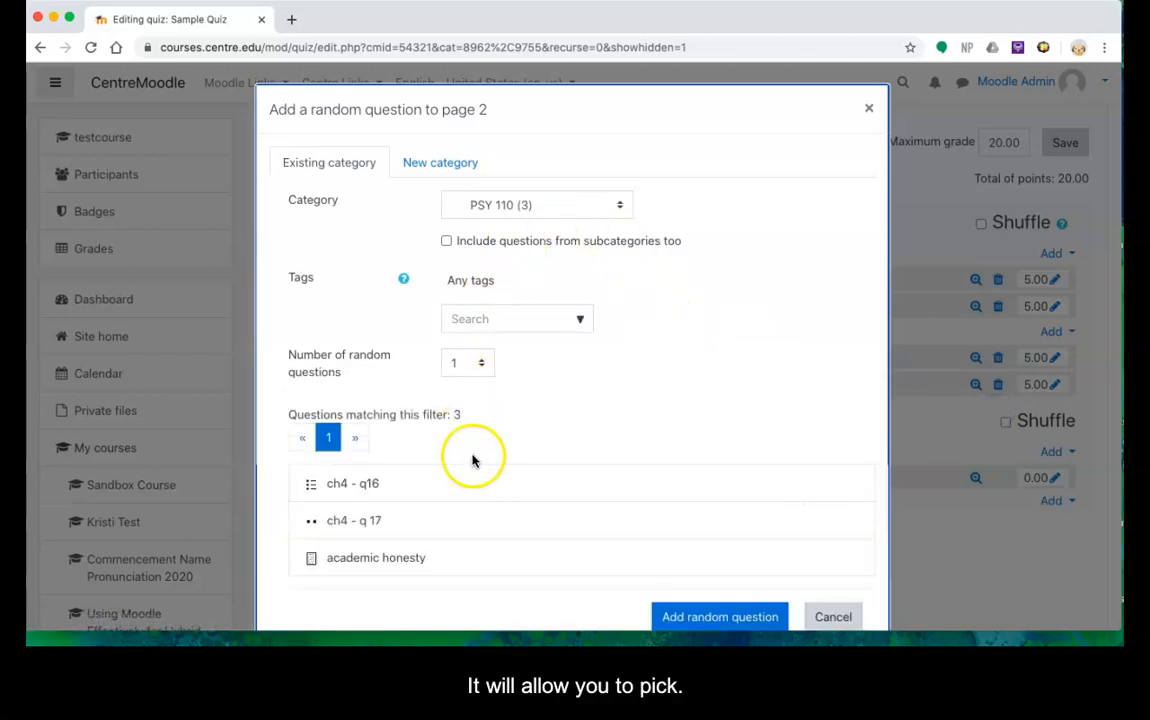
scroll(403, 468, down, 1)
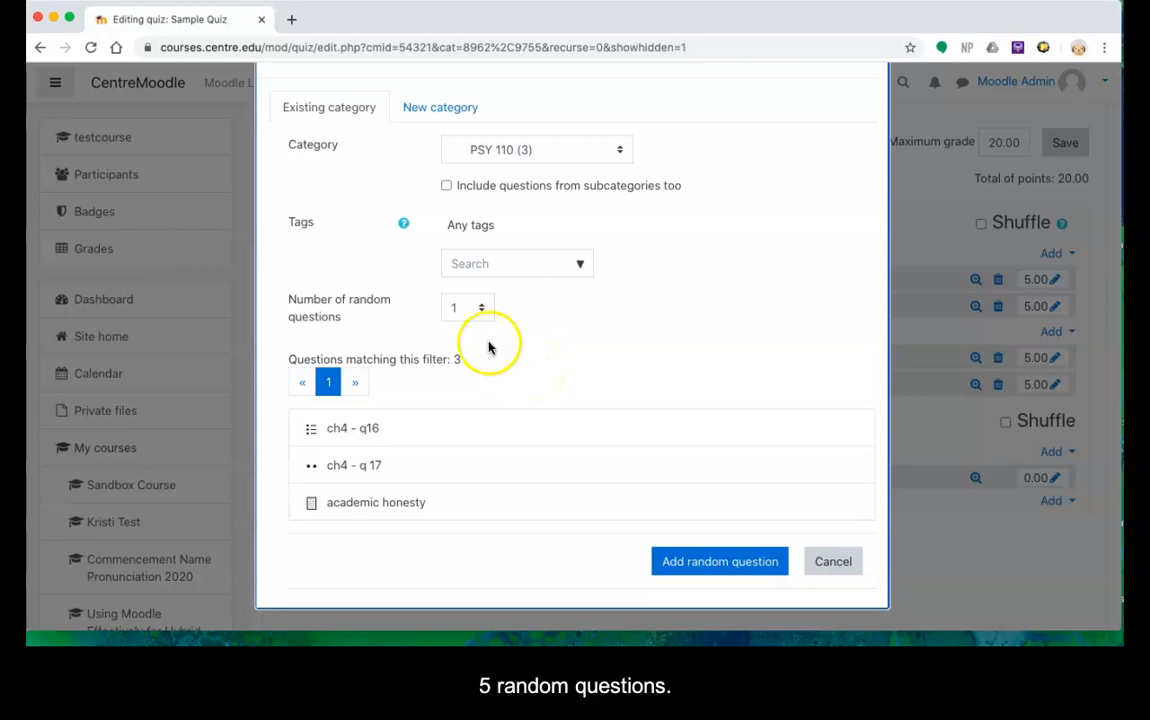
click(479, 307)
click(462, 373)
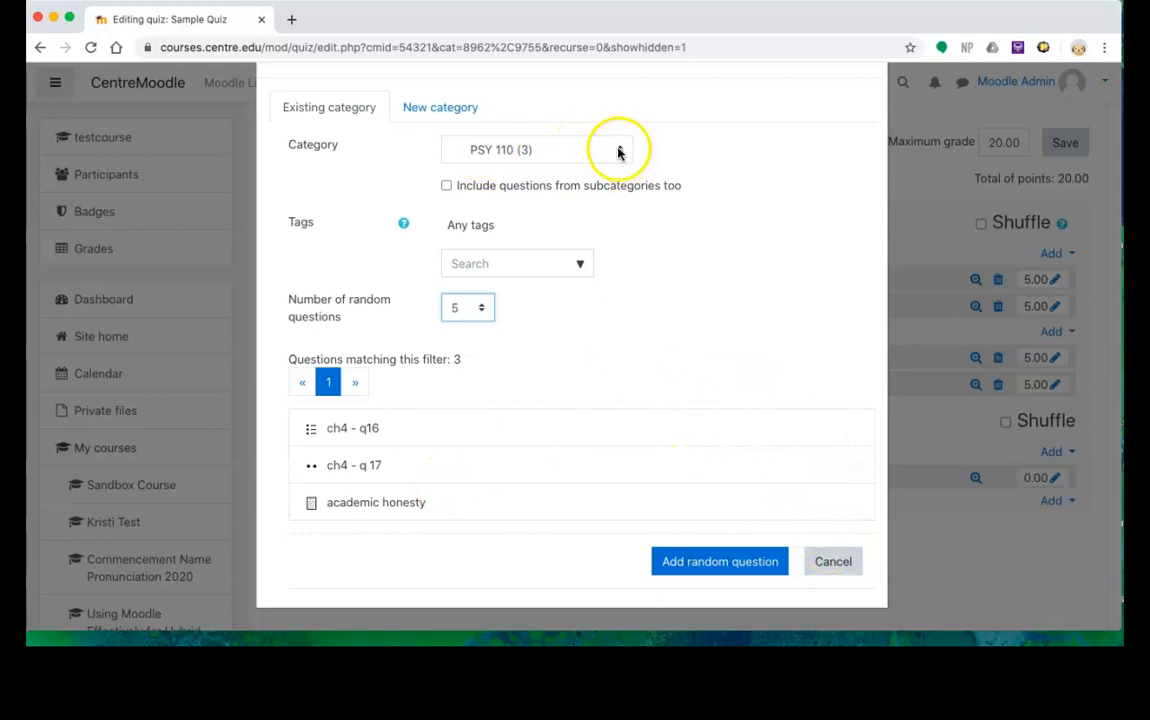
click(835, 563)
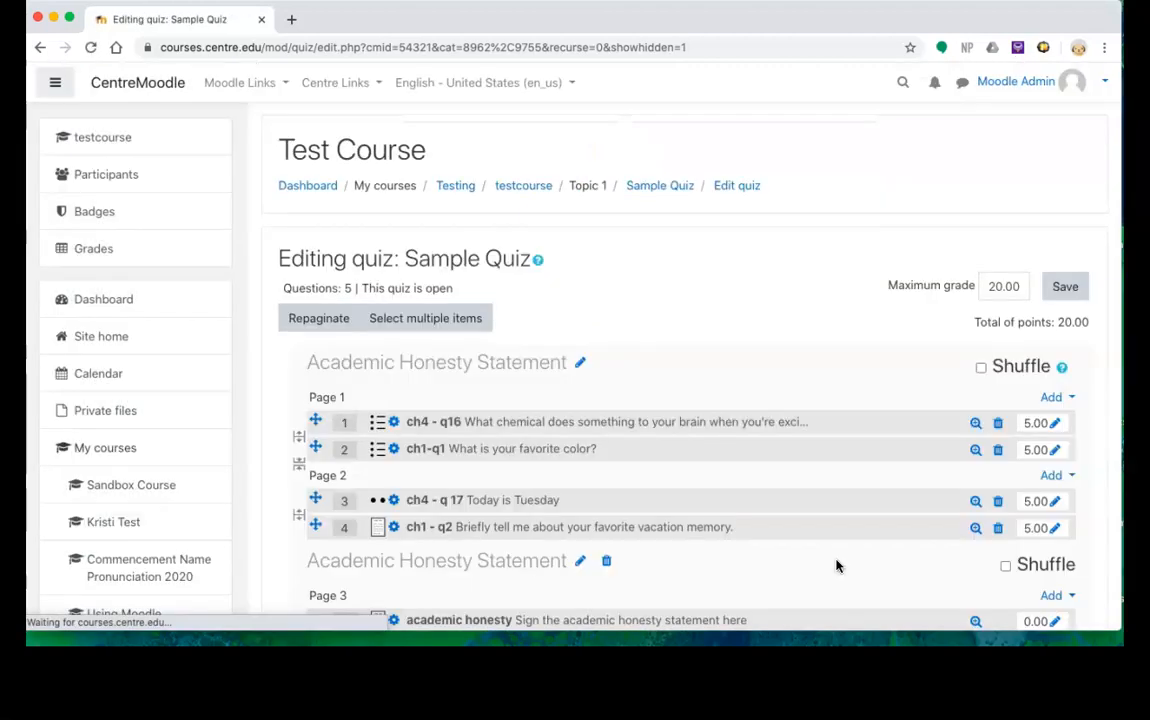
scroll(837, 407, down, 5)
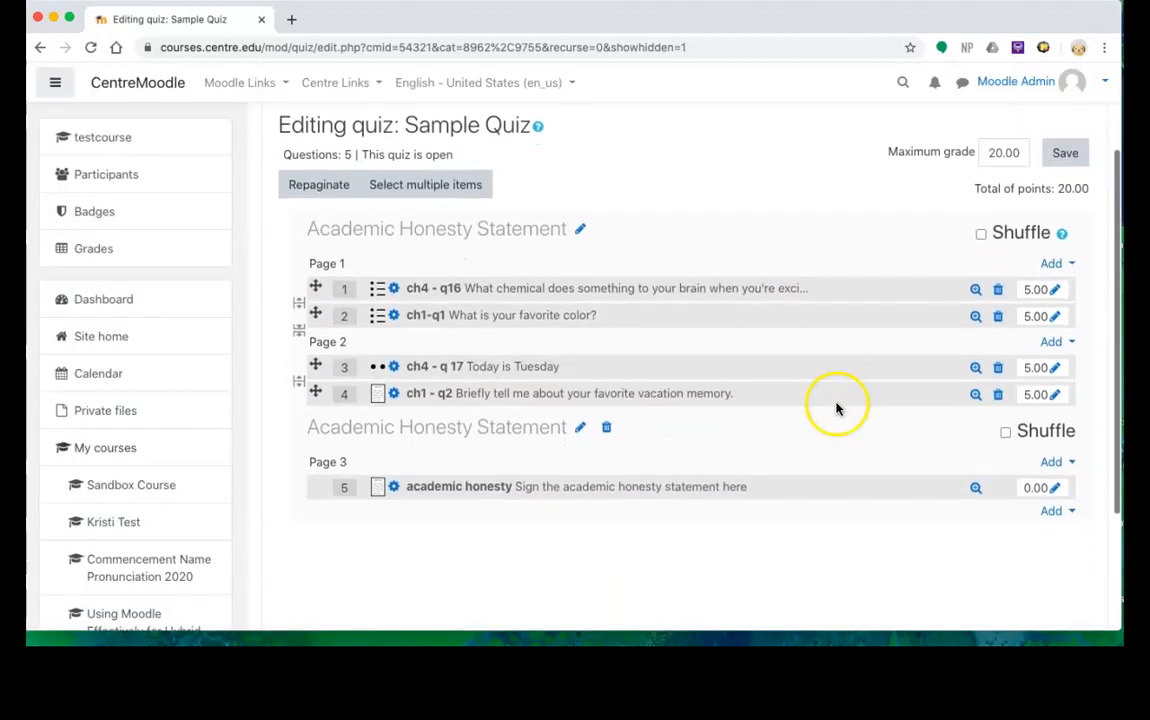
scroll(837, 407, up, 3)
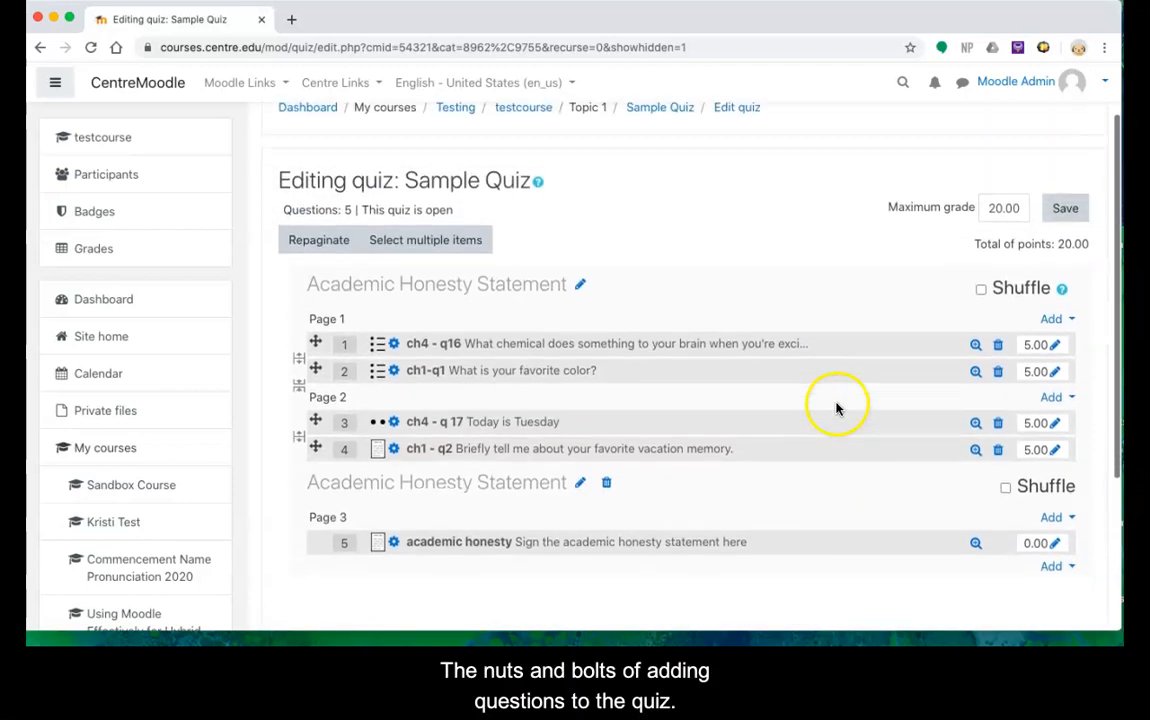